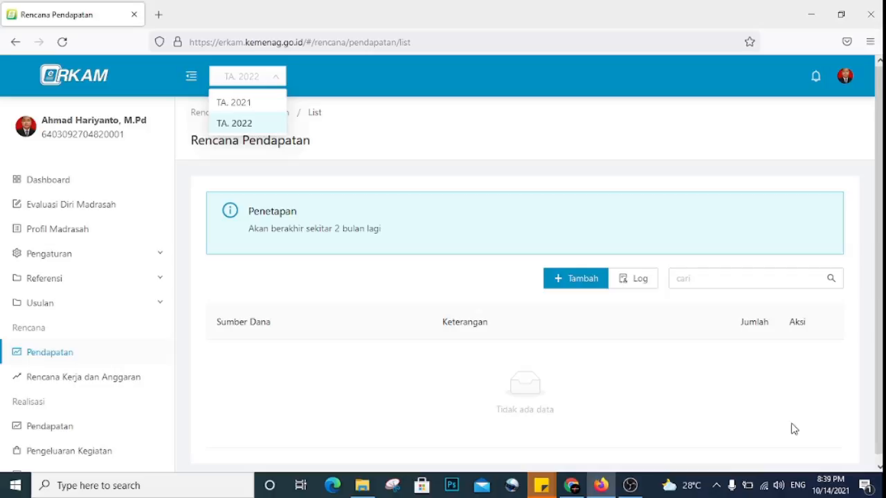
# Select TA. 2022 as the budget year for the Rencana Pendapatan list.
pyautogui.click(251, 130)
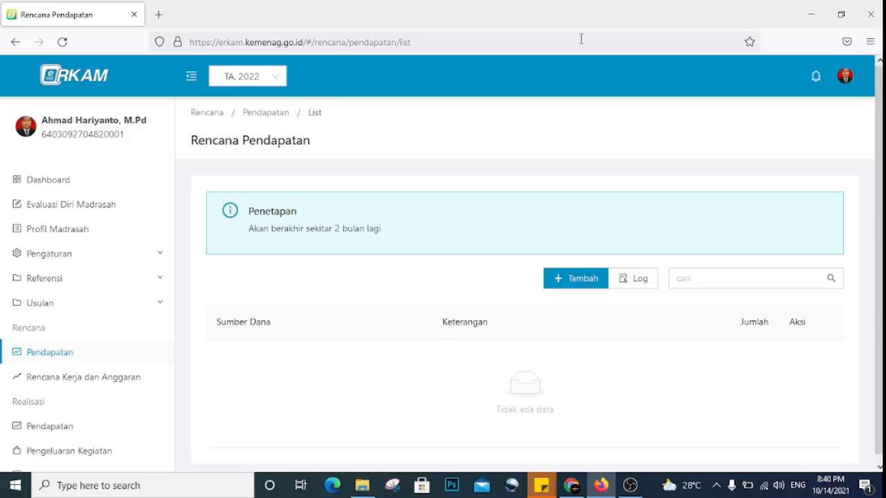
pyautogui.click(601, 485)
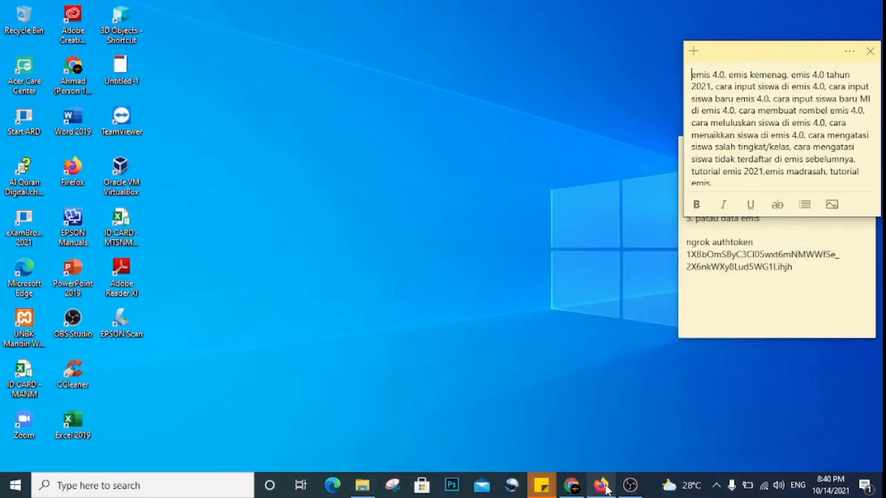
pyautogui.click(603, 485)
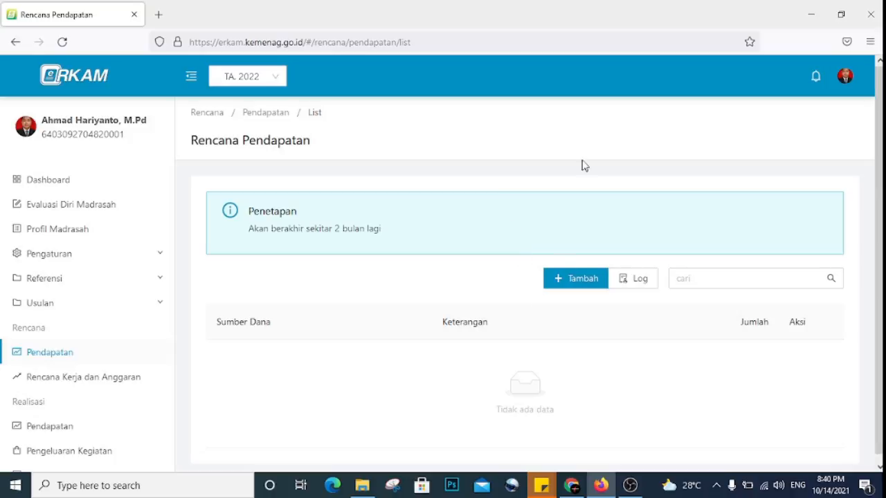
# Look at the other account's e-RKAM dashboard in Chrome and return to the Rencana Pendapatan page in Firefox.
pyautogui.click(567, 487)
pyautogui.click(264, 14)
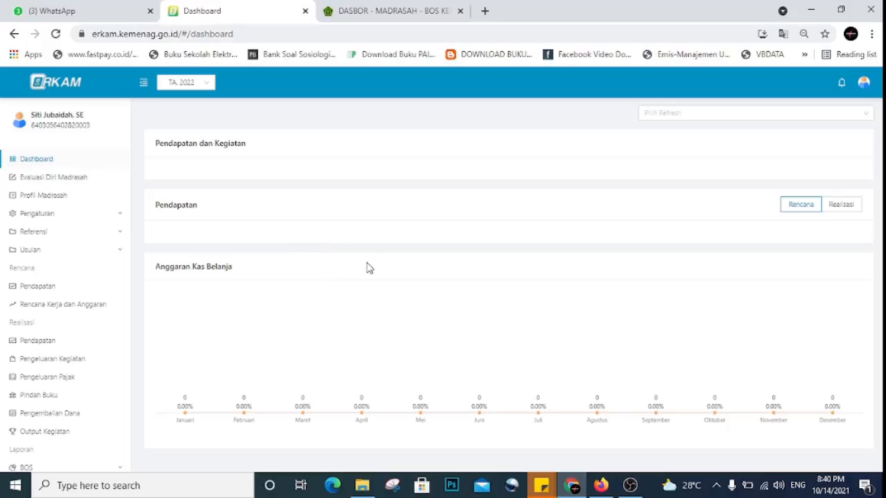
pyautogui.click(809, 13)
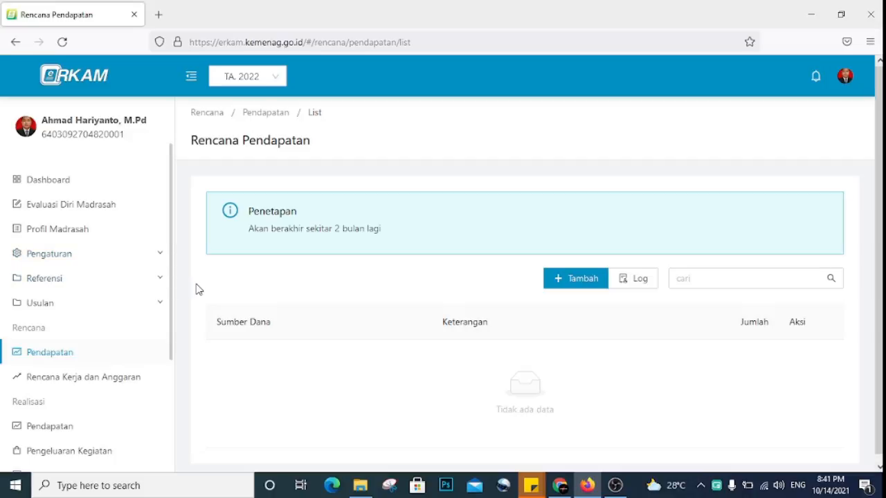
# Choose TA. 2022 again from the available budget years.
pyautogui.click(255, 84)
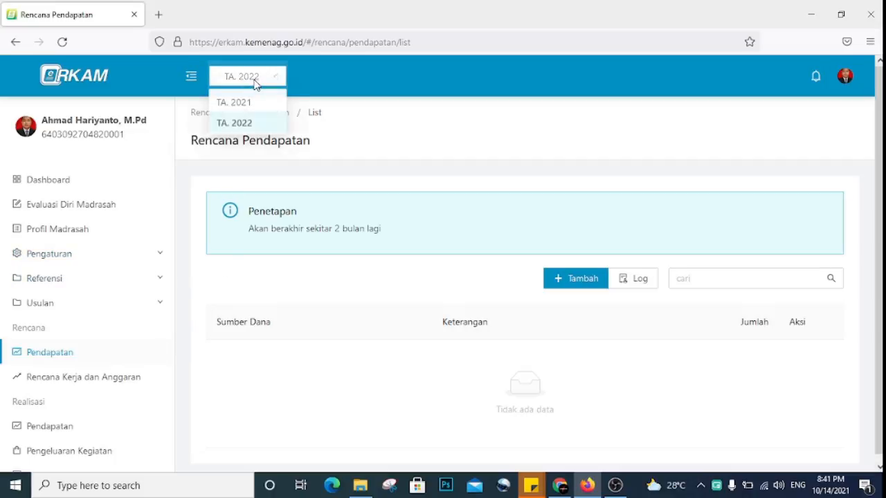
pyautogui.click(259, 131)
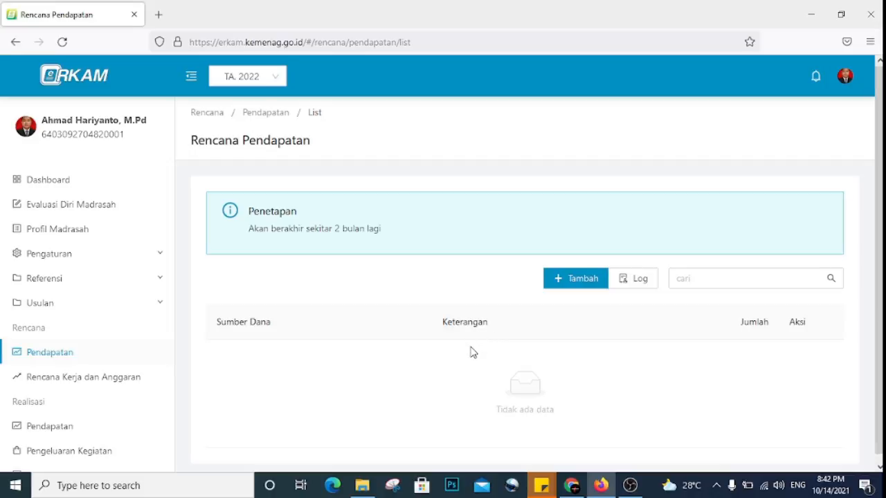
# Switch to the BOS Kemenag portal dashboard in Chrome and examine the Estimasi Pagu BOS 2022 total allocation and disbursement stages.
pyautogui.click(572, 485)
pyautogui.click(382, 13)
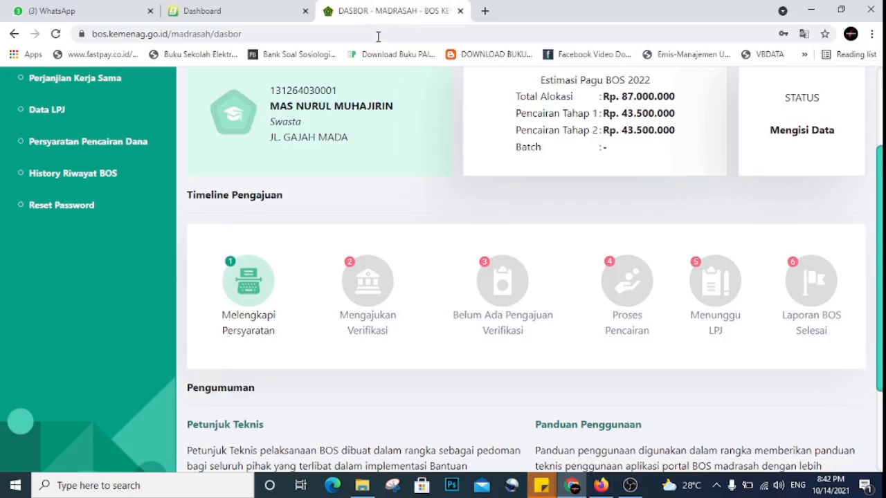
pyautogui.click(173, 35)
pyautogui.scroll(1, 478, 187)
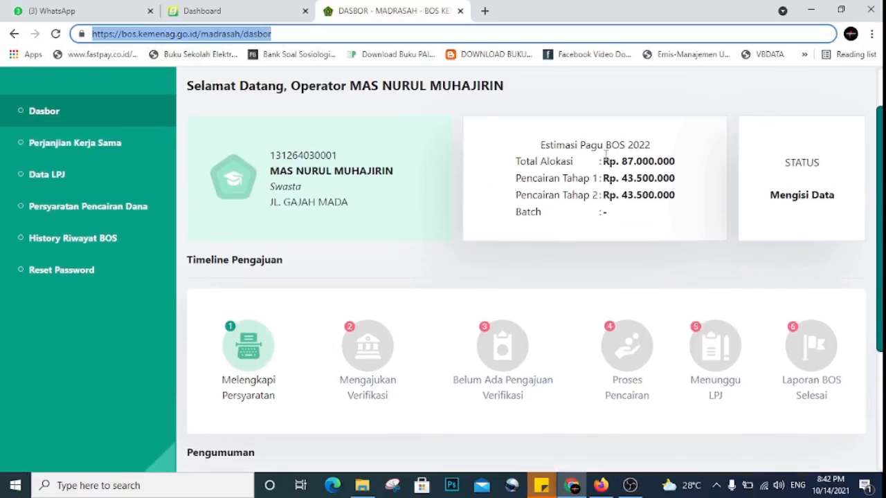
pyautogui.moveTo(538, 145); pyautogui.dragTo(679, 173)
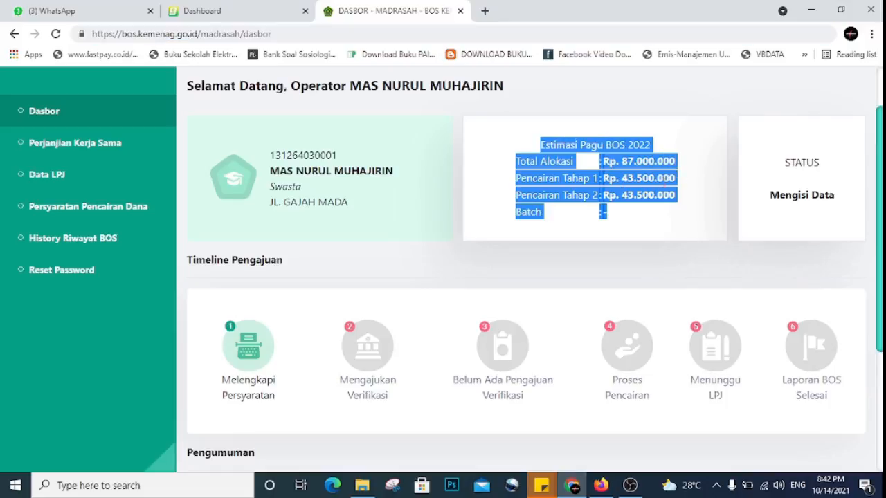
pyautogui.click(662, 195)
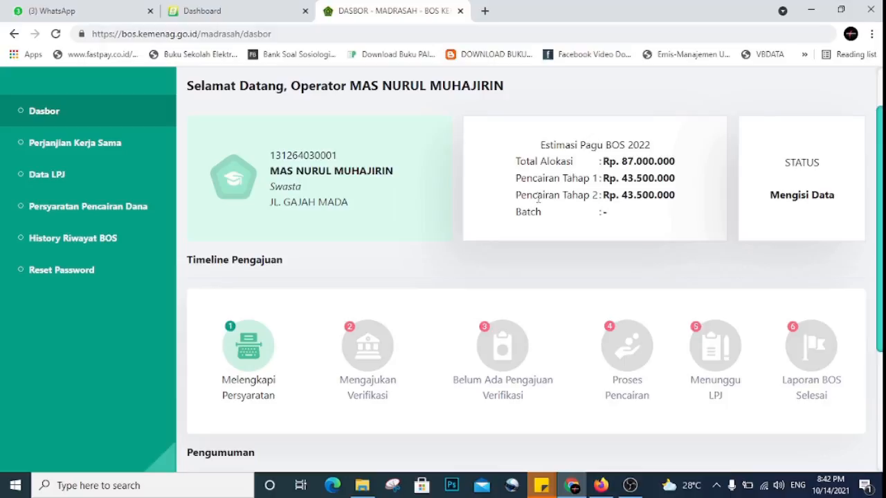
pyautogui.moveTo(825, 491)
pyautogui.moveTo(540, 145); pyautogui.dragTo(675, 161)
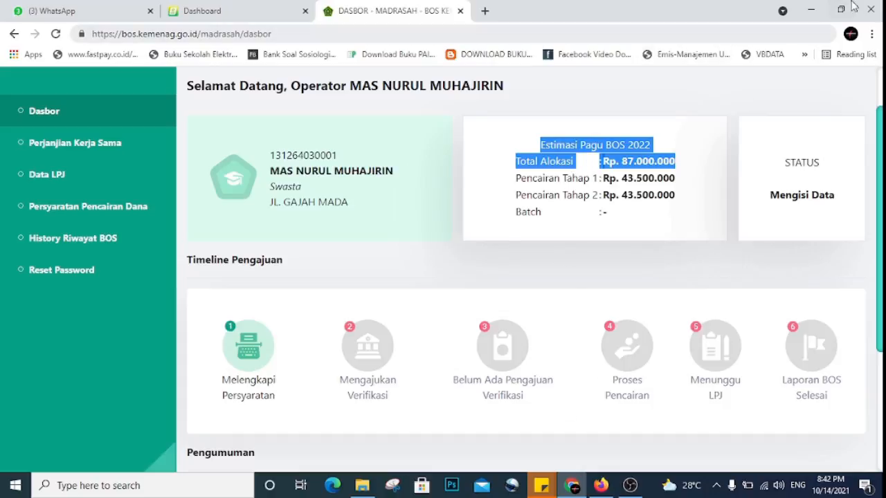
# Return to e-RKAM in Firefox and start a new Rencana Pendapatan entry with APBN - BOS Tahap 1 as the Sumber Dana.
pyautogui.click(596, 483)
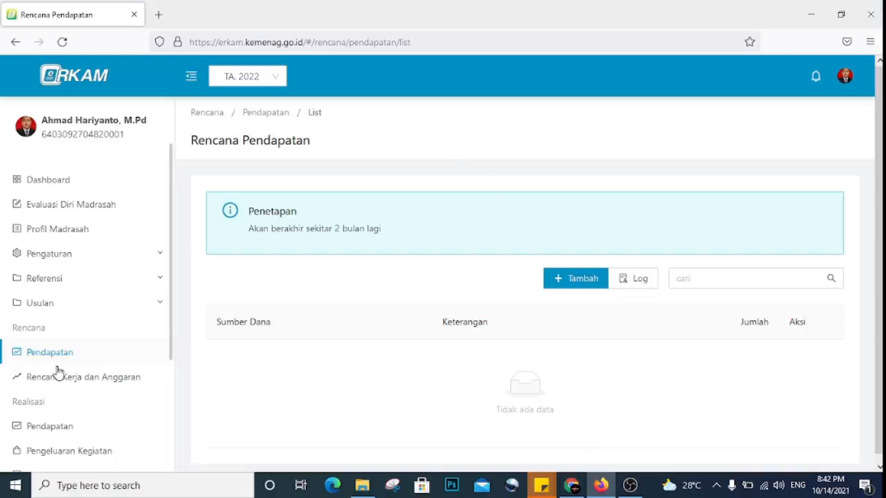
pyautogui.moveTo(14, 325); pyautogui.dragTo(81, 324)
pyautogui.moveTo(13, 325); pyautogui.dragTo(36, 323)
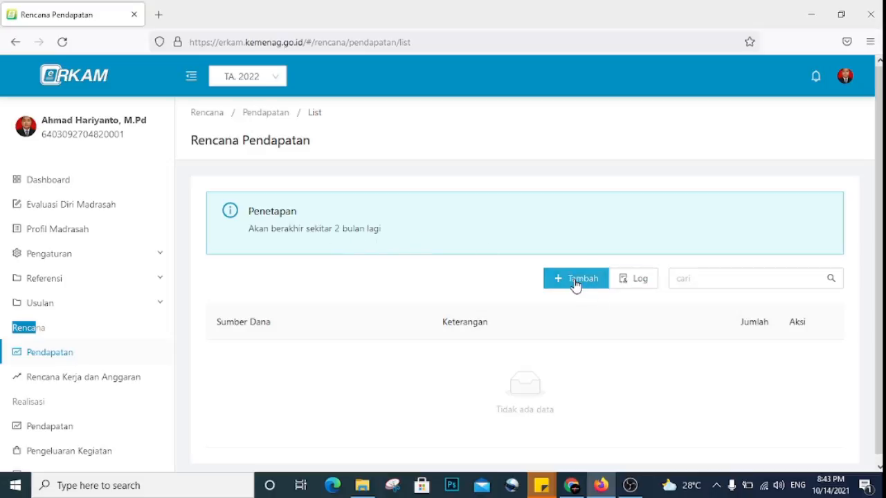
pyautogui.scroll(-1, 574, 283)
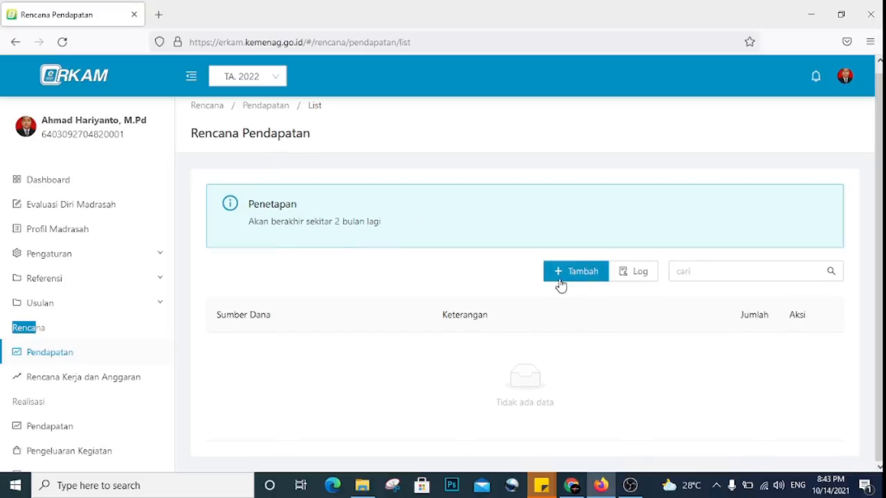
pyautogui.click(568, 277)
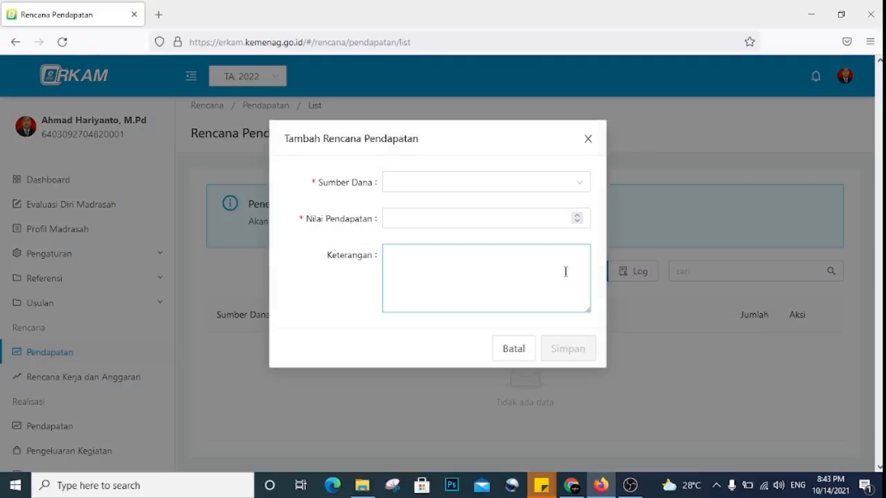
pyautogui.click(492, 182)
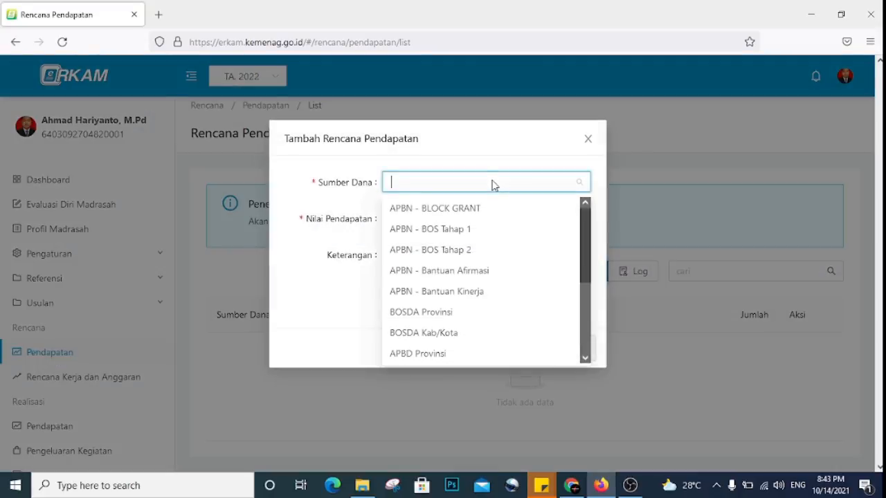
pyautogui.click(470, 237)
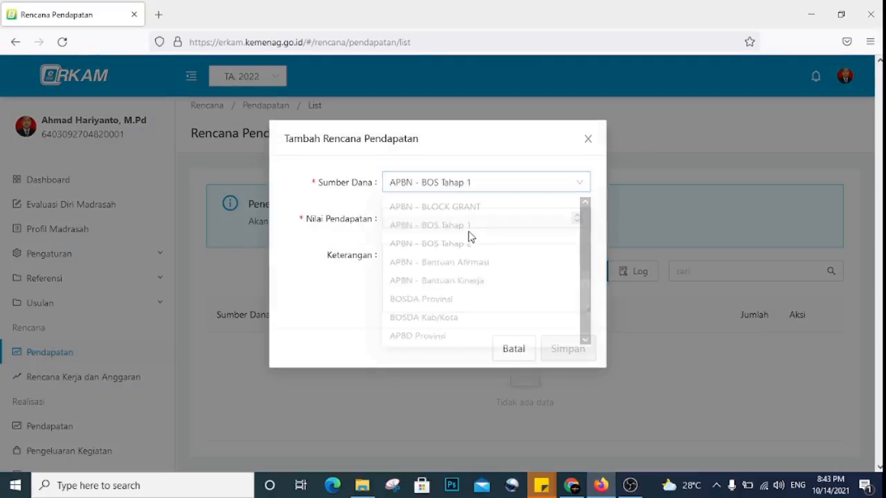
# Set Nilai Pendapatan to 43500000 and Keterangan to "Dana Bos Tahap 1 tahun 2022", and save the entry.
pyautogui.click(470, 220)
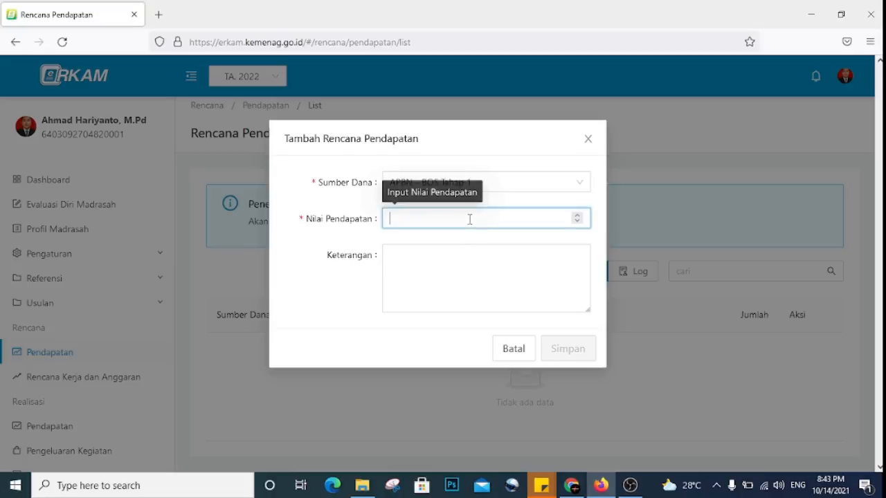
pyautogui.click(572, 486)
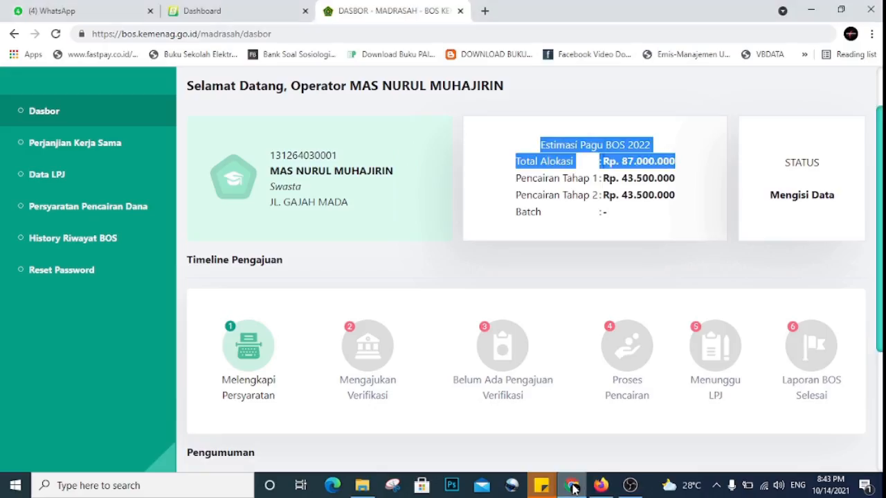
pyautogui.click(601, 486)
pyautogui.write('4')
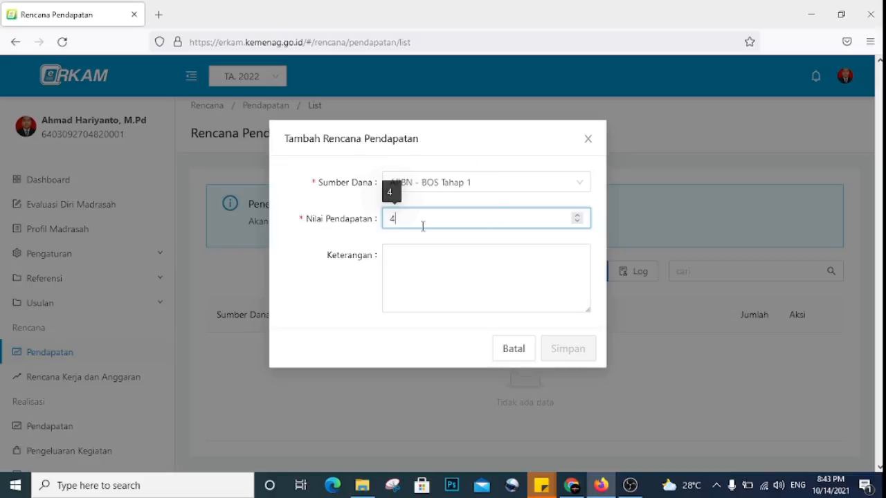
pyautogui.write('35000')
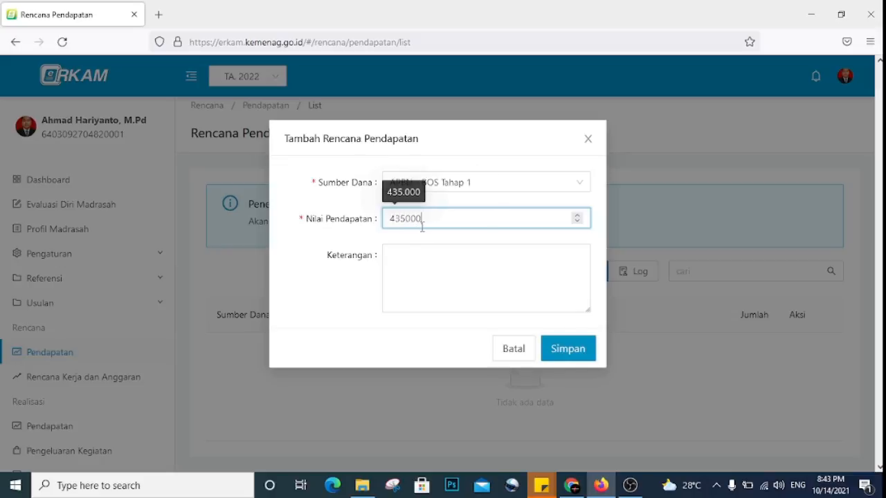
pyautogui.write('00')
pyautogui.click(418, 255)
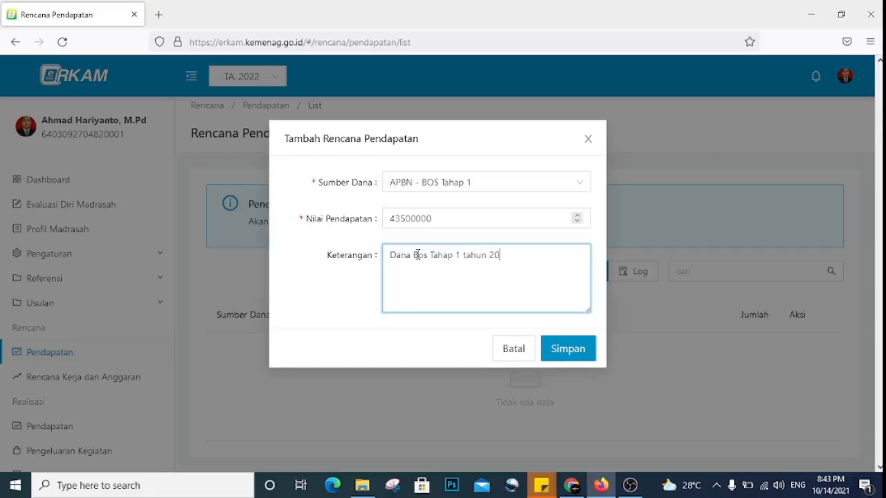
pyautogui.click(565, 349)
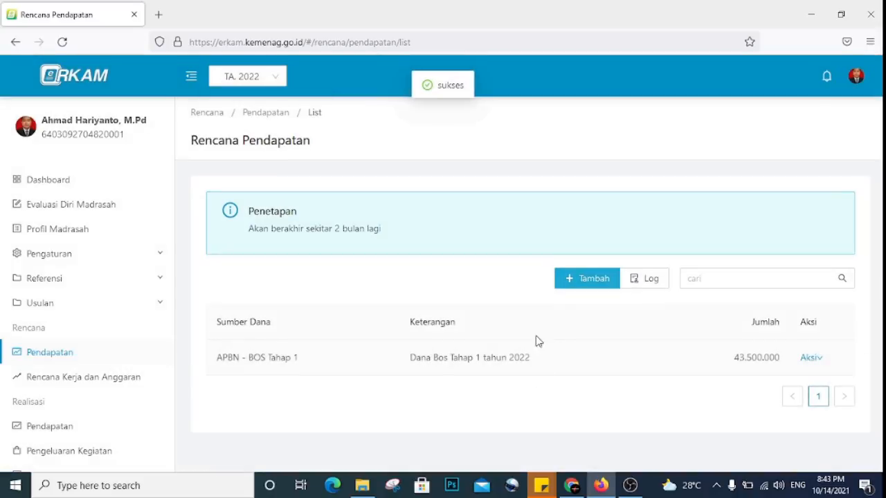
# Add and save an income plan entry for APBN - BOS Tahap 2 with value 43500000 and description "Dana Bos Tahap 2".
pyautogui.click(587, 279)
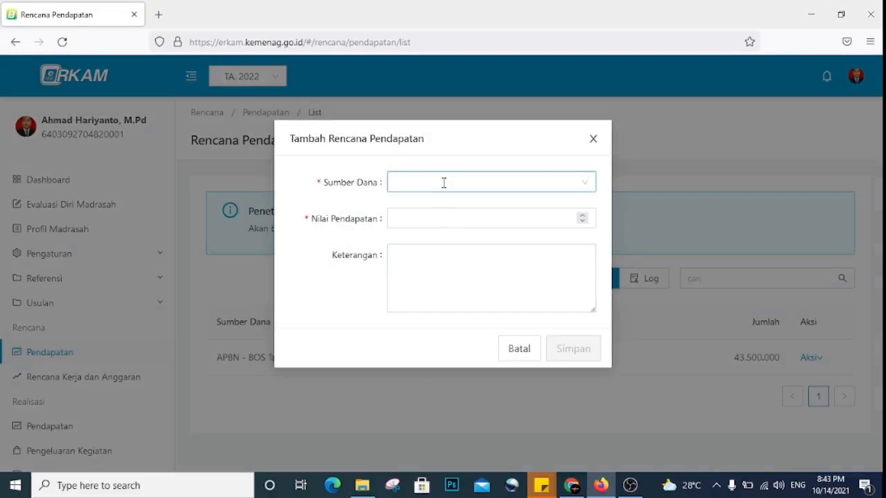
pyautogui.click(443, 182)
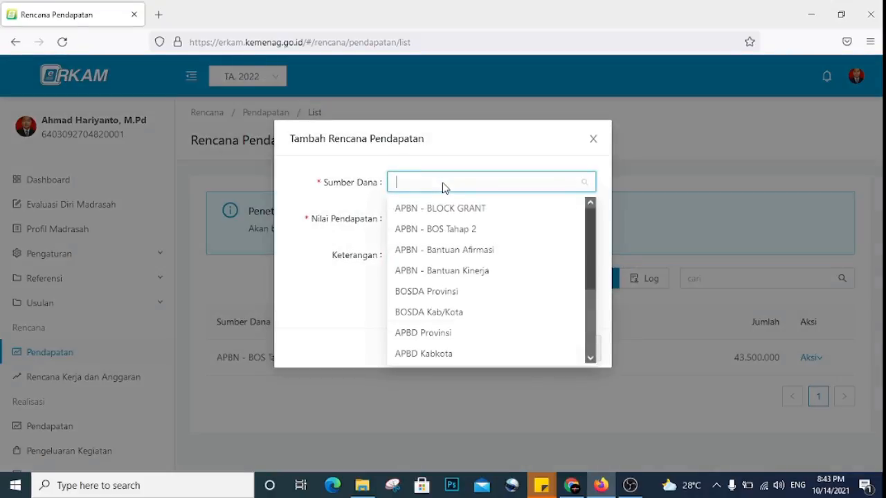
pyautogui.click(455, 232)
pyautogui.click(450, 217)
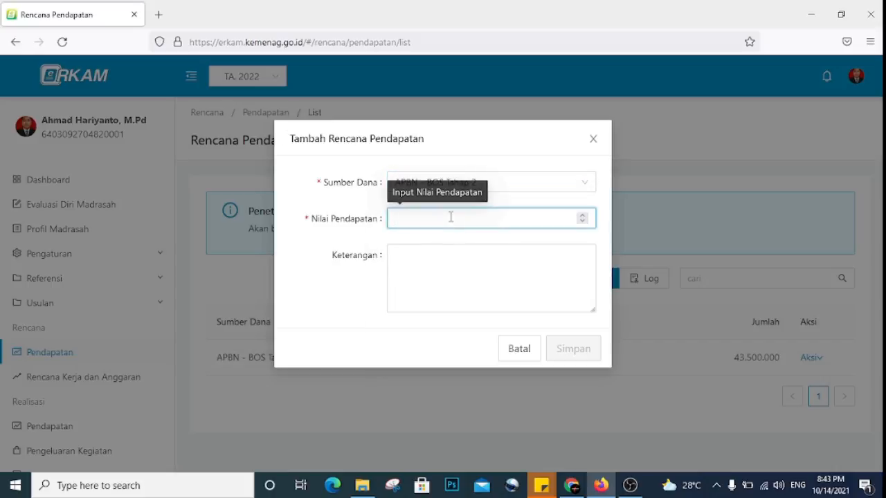
pyautogui.write('43500000')
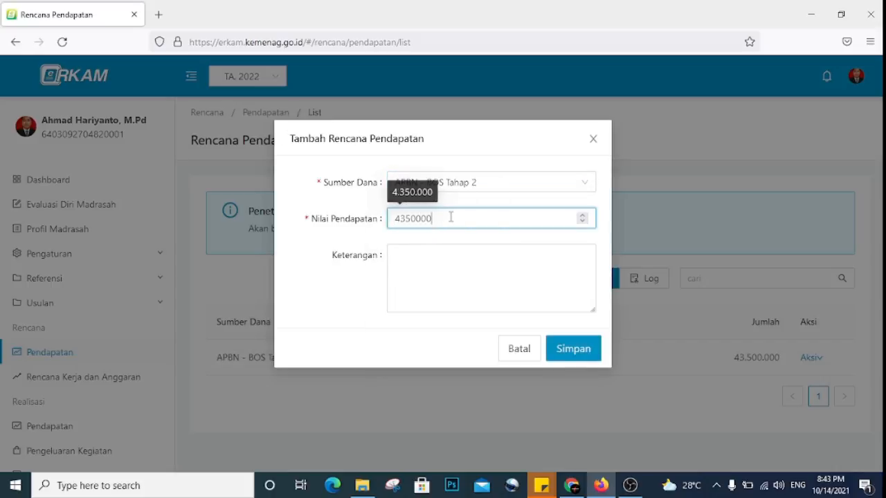
pyautogui.click(456, 263)
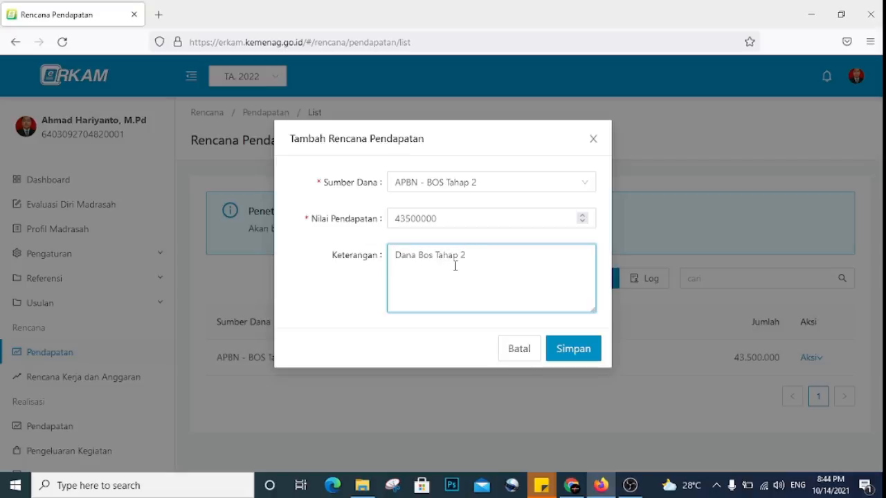
pyautogui.click(569, 350)
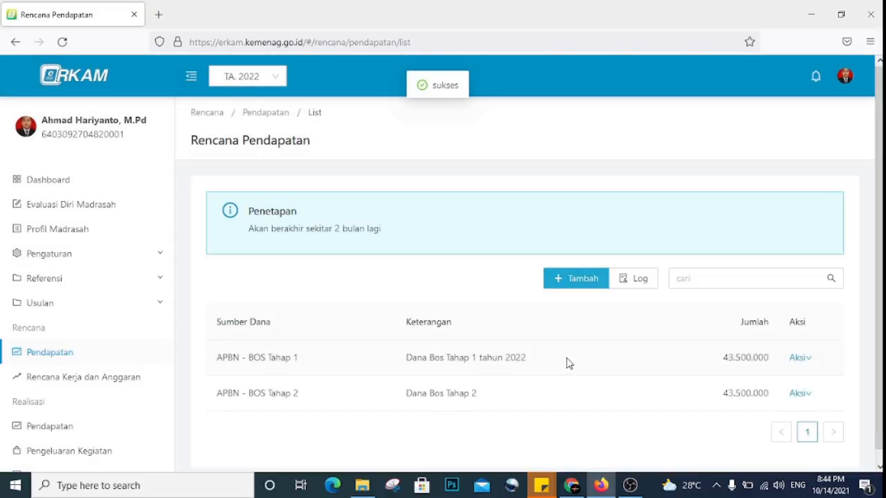
# Check the actions available for the APBN - BOS Tahap 1 entry in the income plan list.
pyautogui.click(798, 359)
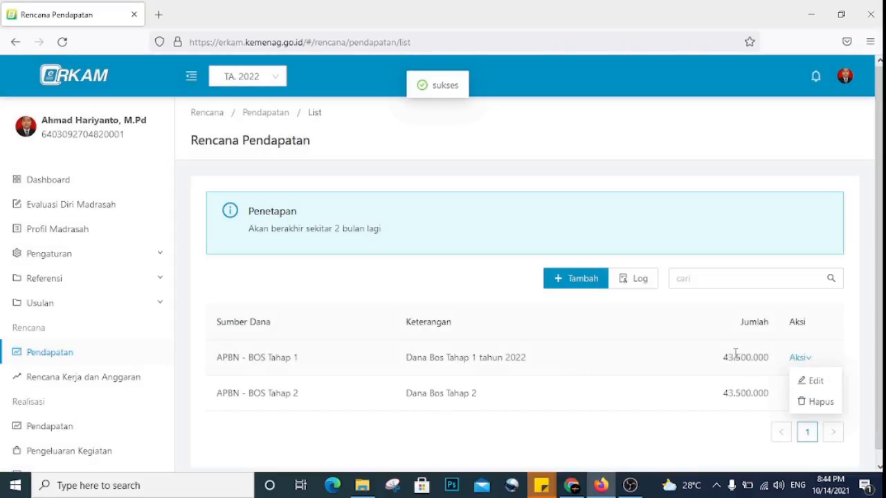
pyautogui.scroll(-1, 704, 358)
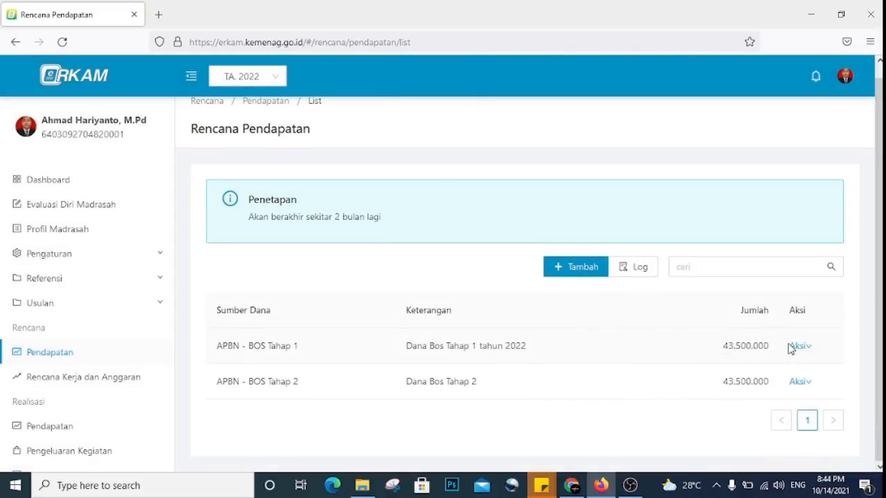
pyautogui.moveTo(805, 353)
# Open the Rencana Kerja dan Anggaran page and review its income, spending and balance summary.
pyautogui.click(103, 377)
pyautogui.scroll(-3, 430, 332)
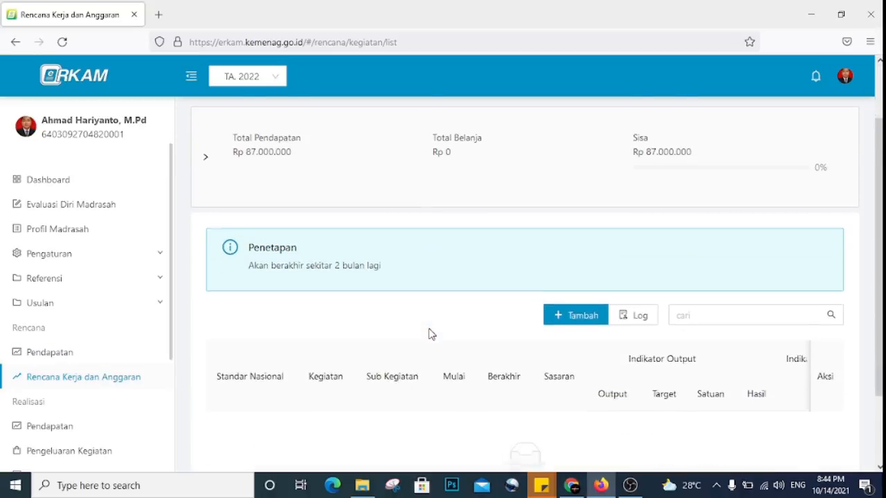
# Switch to the other account's e-RKAM dashboard in Chrome and open the Pendapatan page under Rencana.
pyautogui.click(572, 485)
pyautogui.click(224, 8)
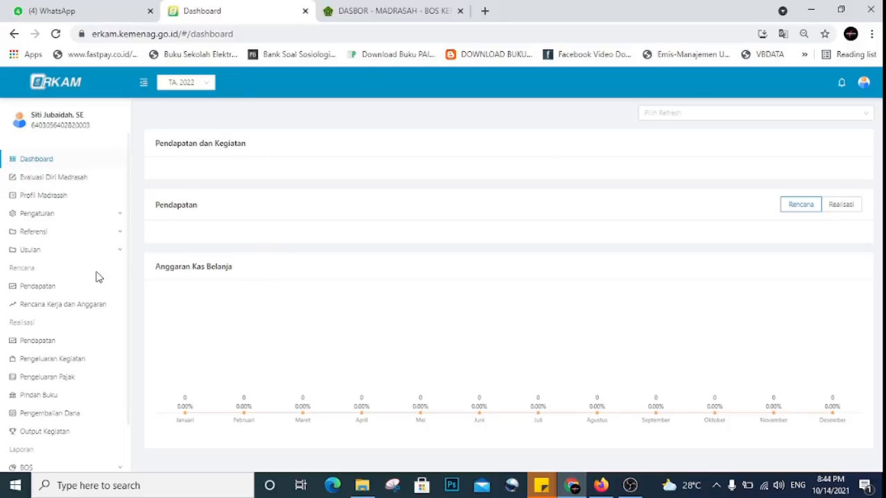
pyautogui.click(46, 292)
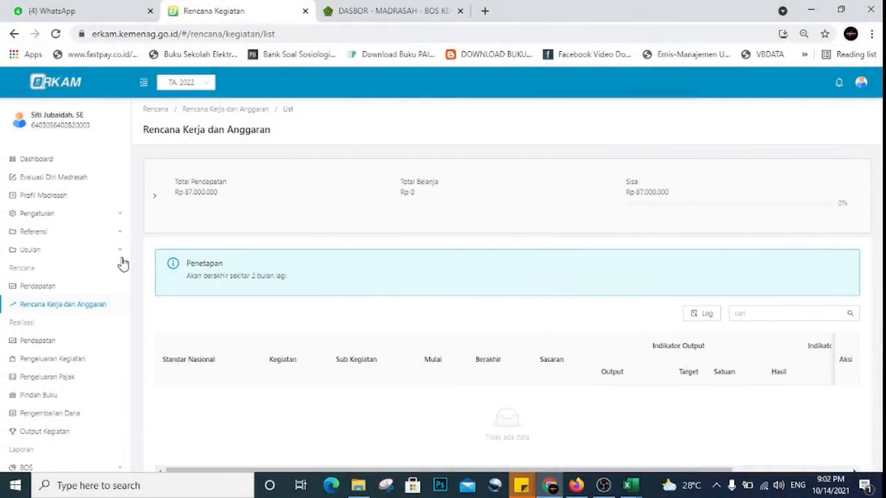
# Open the Rencana Kerja dan Anggaran page in the Chrome account, and reopen the same page in the Firefox account to compare them.
pyautogui.click(14, 289)
pyautogui.click(44, 305)
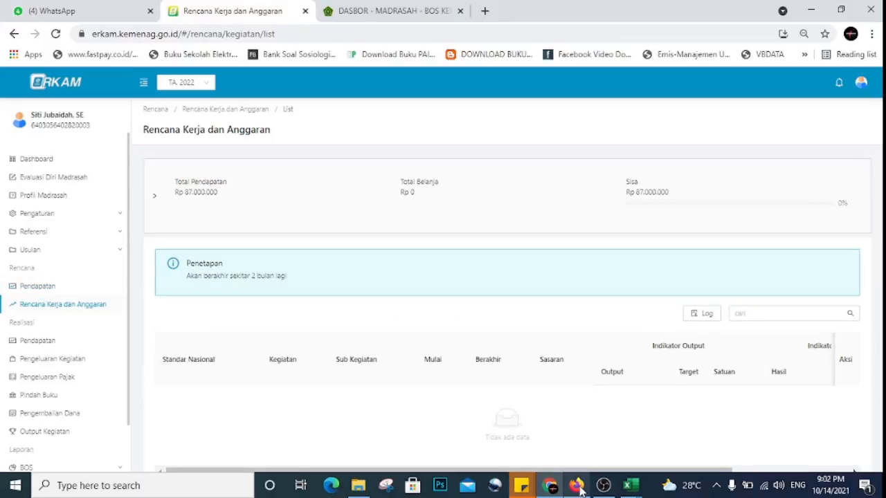
pyautogui.hotkey('alt', 'Tab')
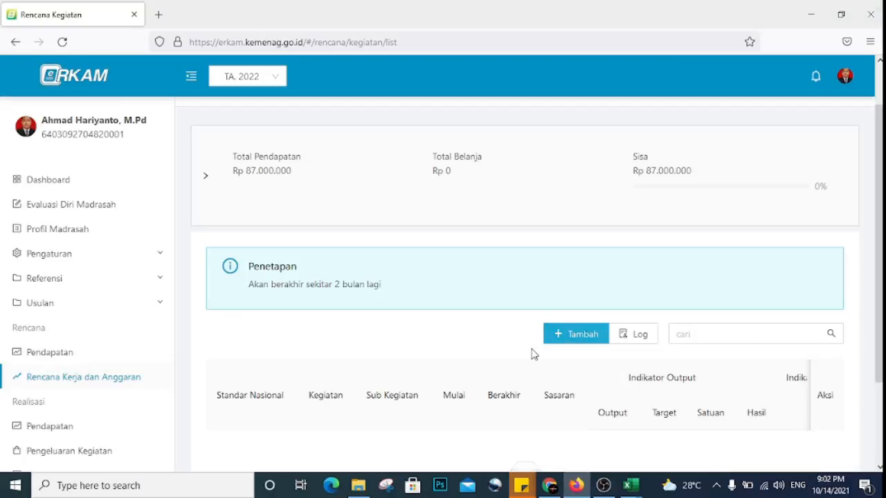
pyautogui.click(61, 352)
pyautogui.click(59, 382)
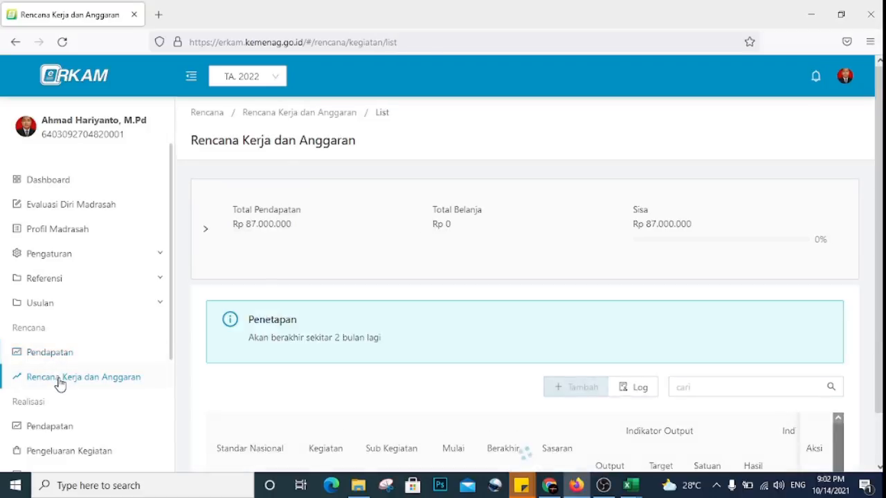
pyautogui.scroll(-3, 398, 313)
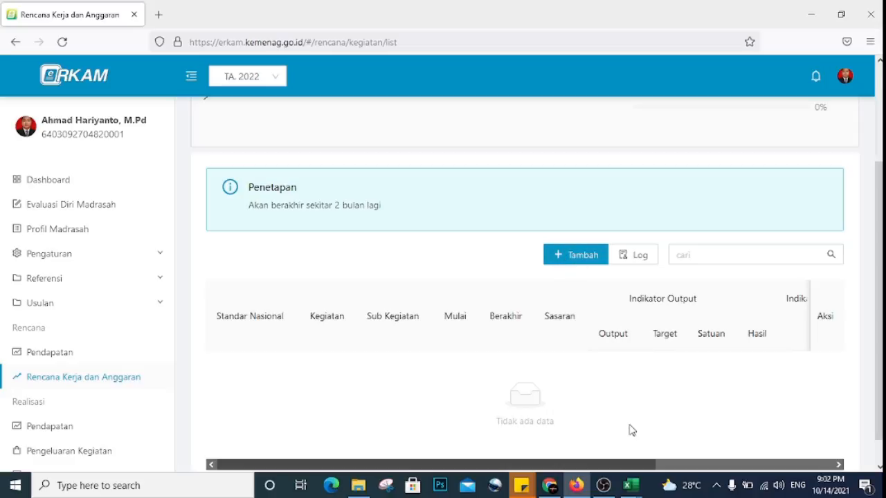
# Switch to the RKAM 2022 workbook in Excel and review the expense items and totals on the apbs sheet.
pyautogui.moveTo(633, 487)
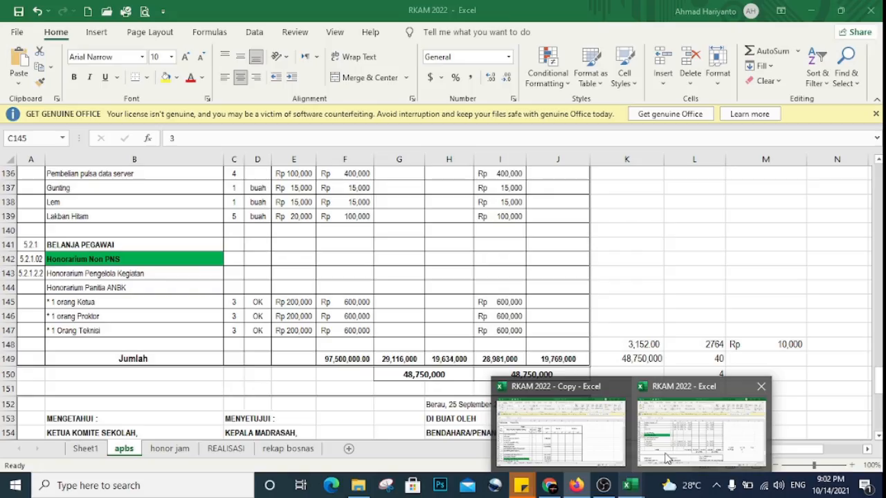
pyautogui.click(668, 442)
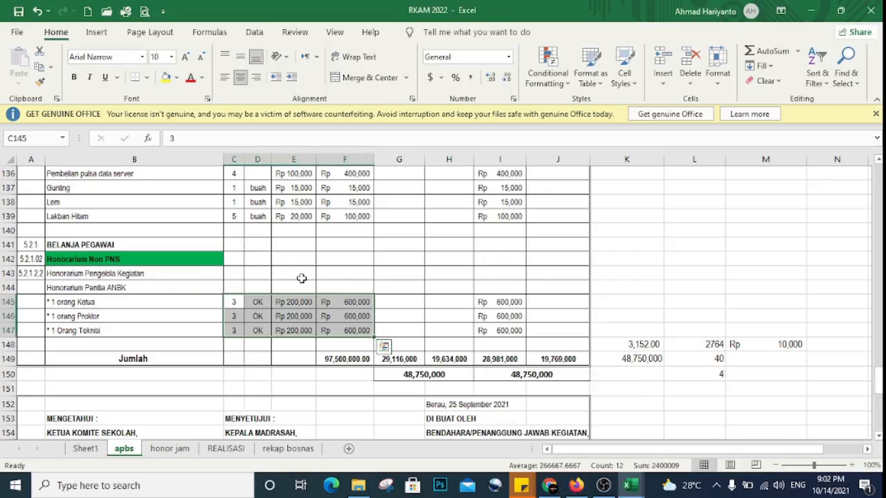
pyautogui.scroll(20, 379, 315)
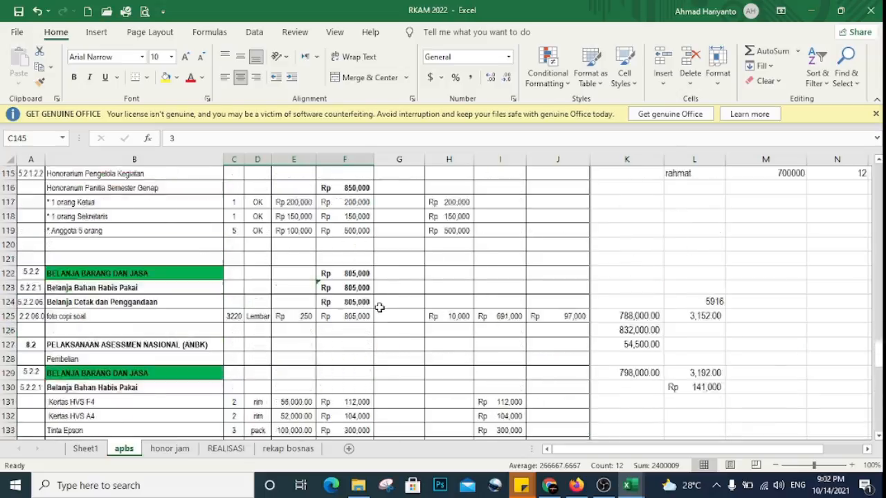
pyautogui.scroll(10, 379, 316)
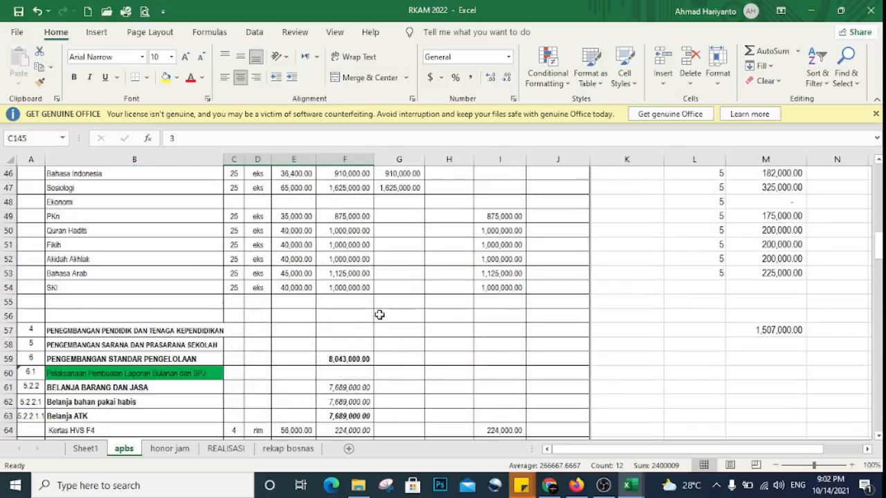
pyautogui.scroll(-14, 378, 312)
pyautogui.scroll(-18, 388, 327)
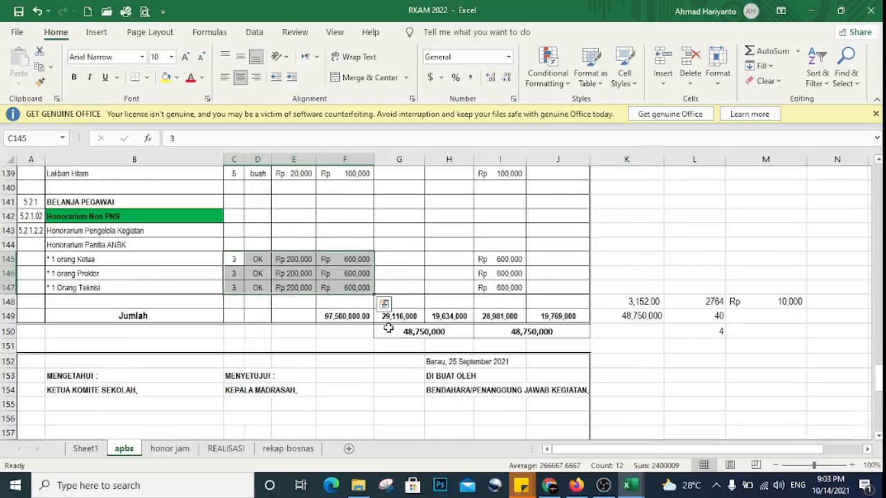
pyautogui.scroll(6, 388, 327)
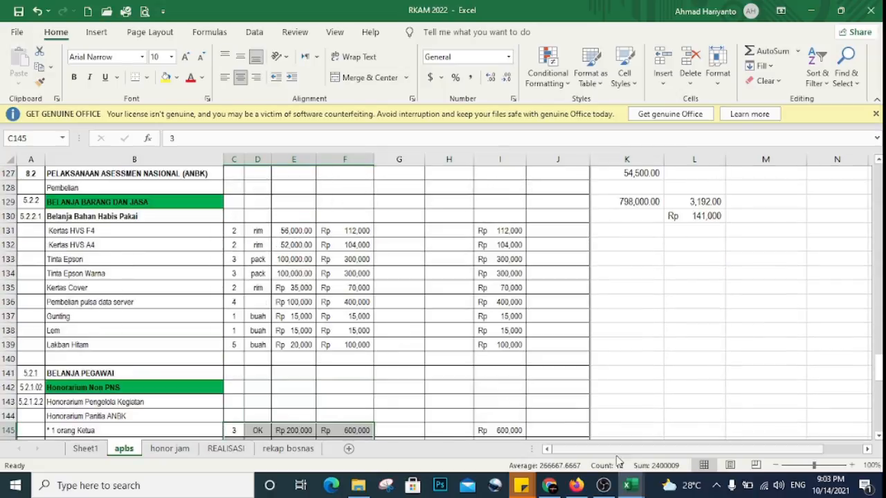
# Switch to the RKAM 2022 - Copy workbook and look through its apbs sheet, including the TAHAP 1 and TAHAP 2 columns.
pyautogui.moveTo(627, 485)
pyautogui.click(599, 453)
pyautogui.click(405, 316)
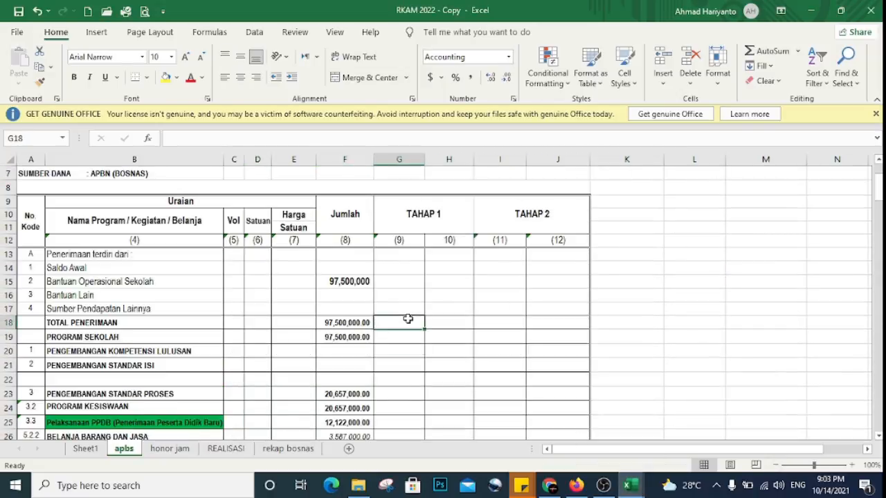
pyautogui.scroll(3, 406, 318)
pyautogui.scroll(-5, 406, 319)
pyautogui.scroll(-20, 406, 318)
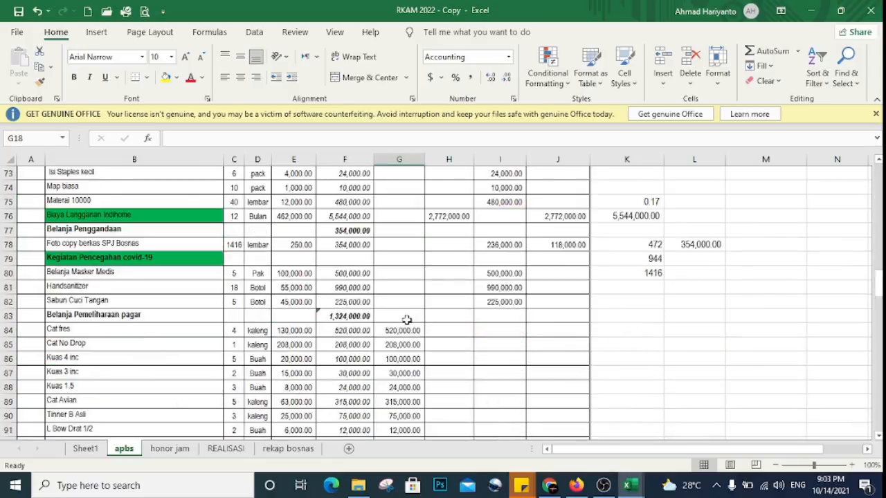
pyautogui.scroll(-5, 407, 319)
pyautogui.scroll(20, 407, 317)
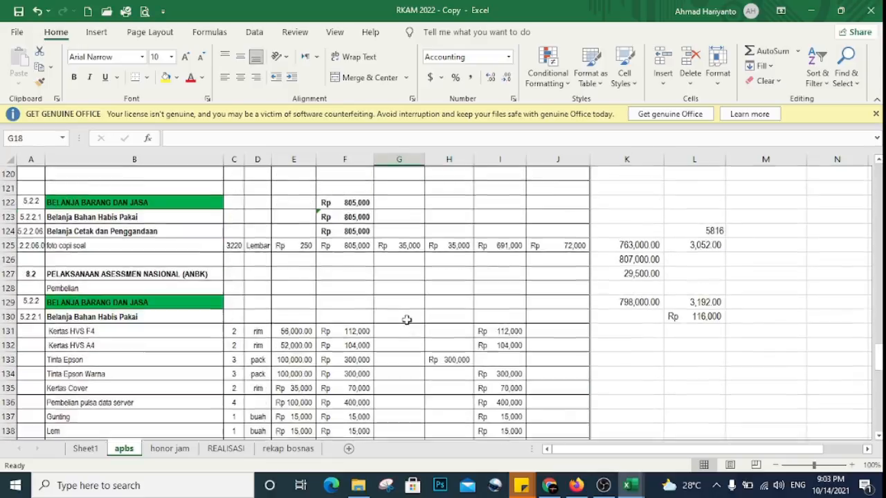
pyautogui.scroll(14, 407, 316)
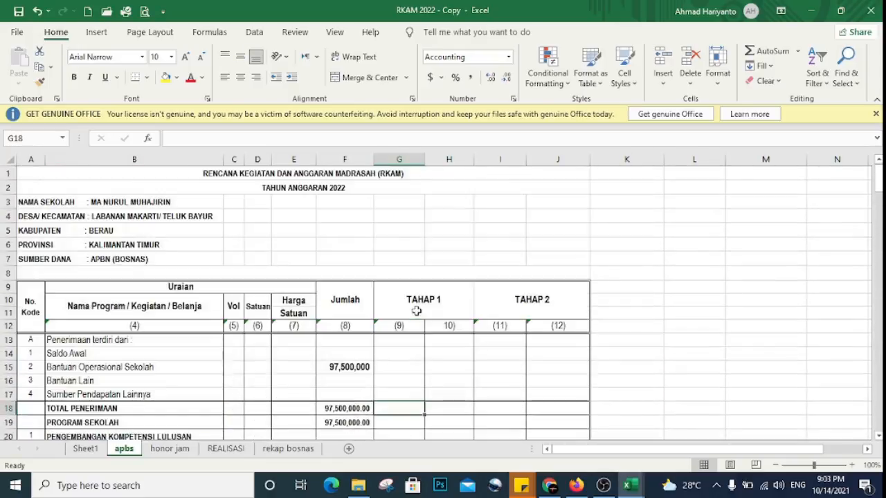
# Find the Pelaksanaan PPDB (Penerimaan Peserta Didik Baru) activity under PENGEMBANGAN STANDAR PROSES and select its cell.
pyautogui.scroll(-6, 452, 386)
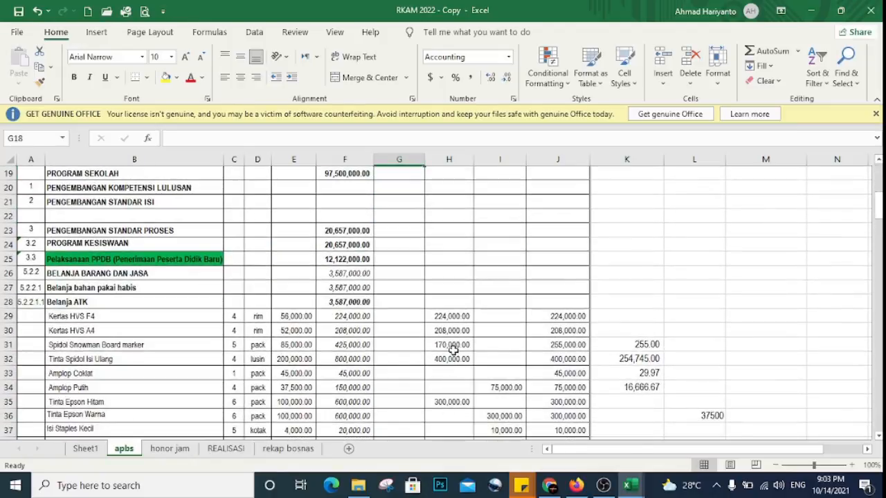
pyautogui.click(451, 337)
pyautogui.scroll(-1, 451, 337)
pyautogui.scroll(2, 451, 337)
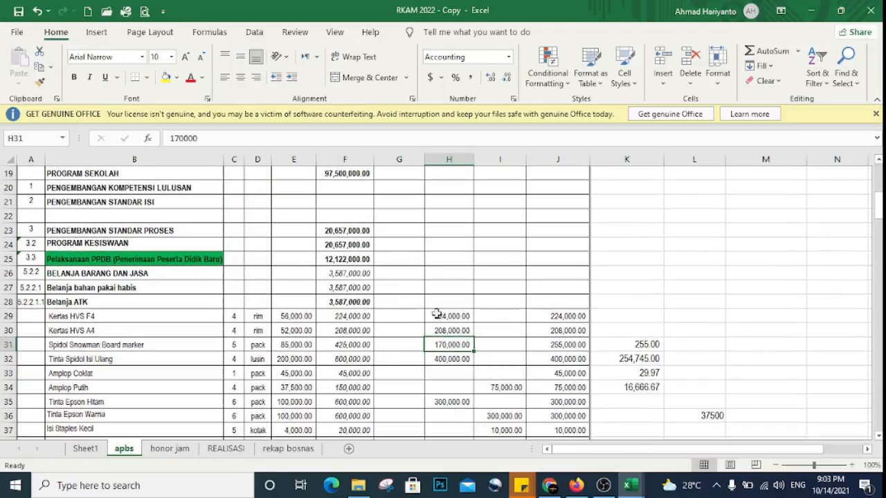
pyautogui.scroll(1, 158, 299)
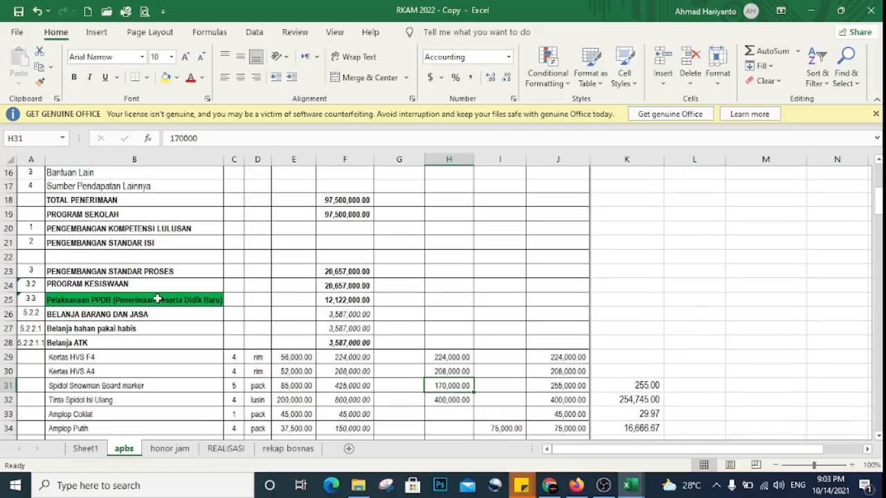
pyautogui.click(118, 304)
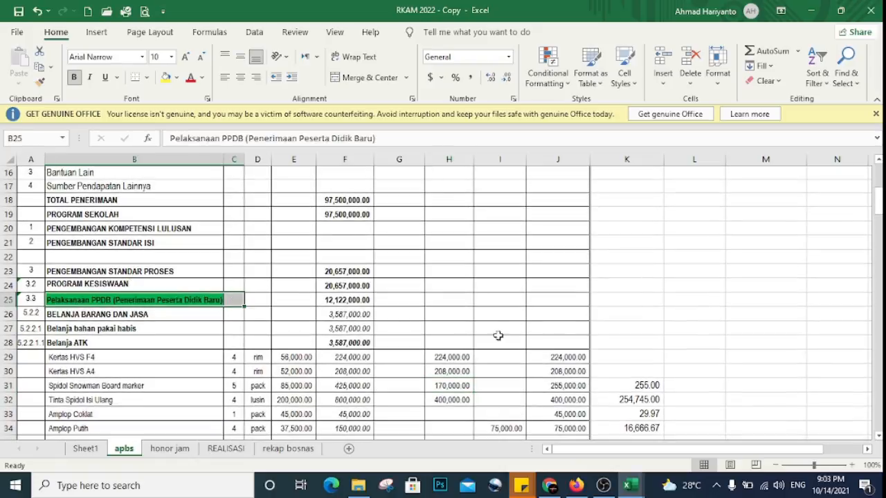
# In Firefox, start an activity plan with standard 2 PENGEMBANGAN STANDAR PROSES, activity 3 Pengelolaan Program Kesiswaan and sub-activity 2.3.1 Pelaksanaan Pendaftaran Peserta Didik Baru (PPDB).
pyautogui.click(575, 485)
pyautogui.click(564, 257)
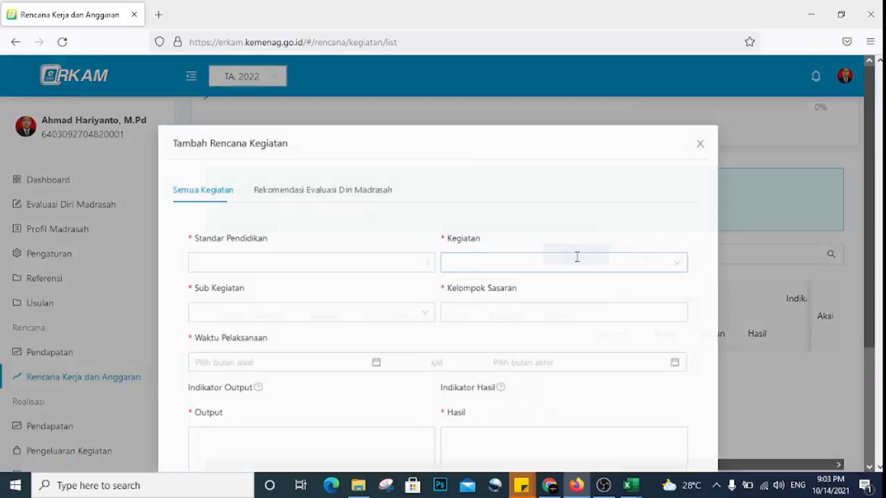
pyautogui.click(414, 264)
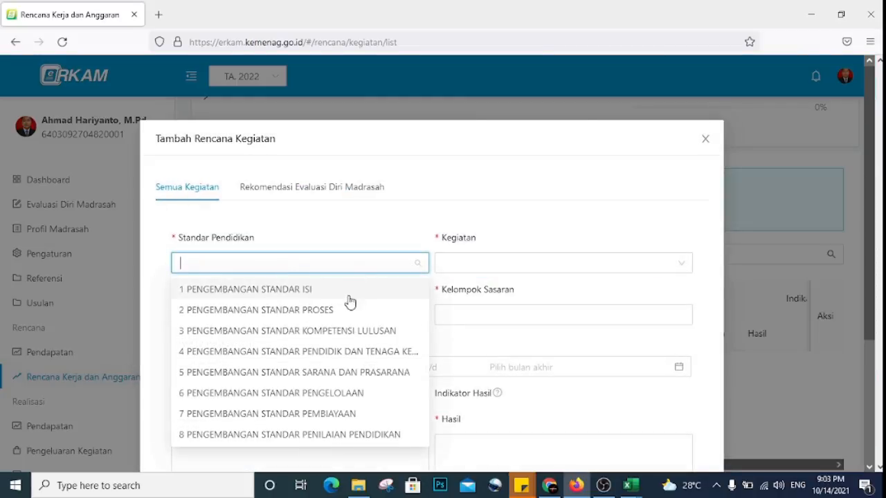
pyautogui.click(308, 311)
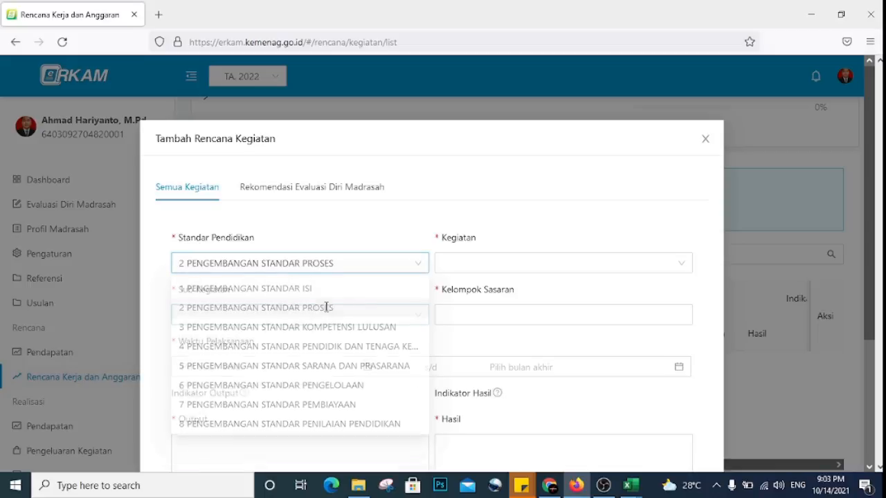
pyautogui.click(519, 264)
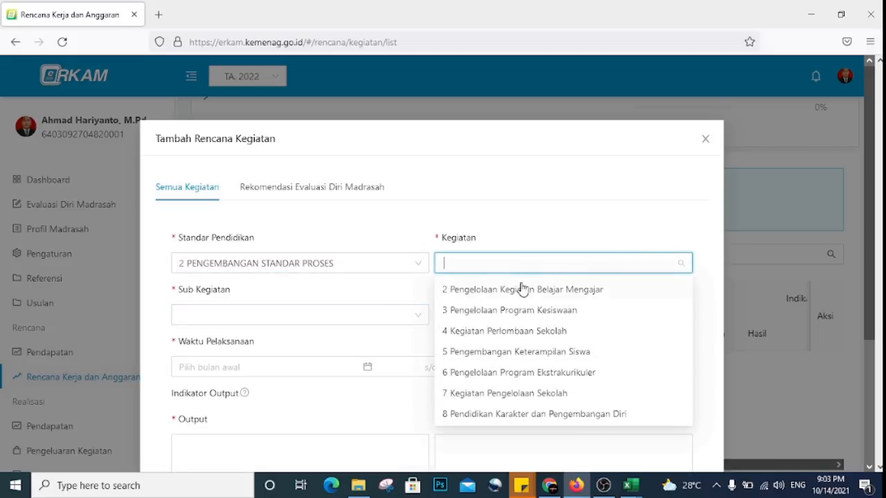
pyautogui.click(521, 312)
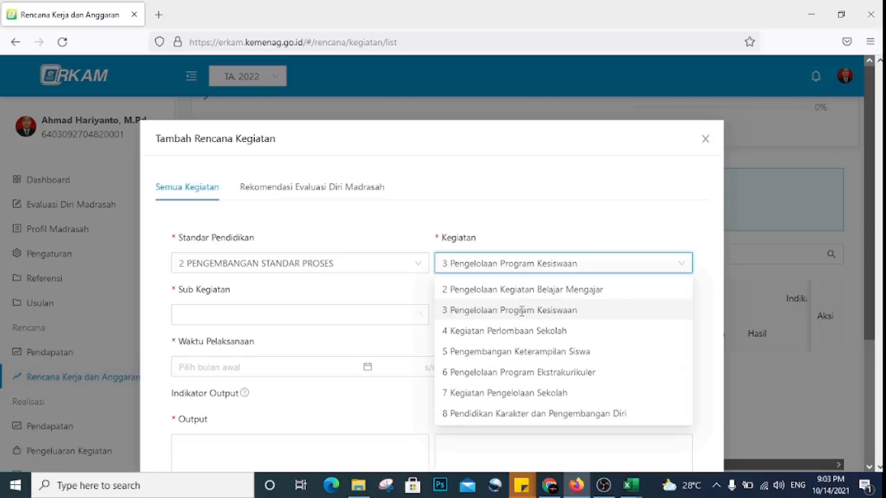
pyautogui.click(380, 315)
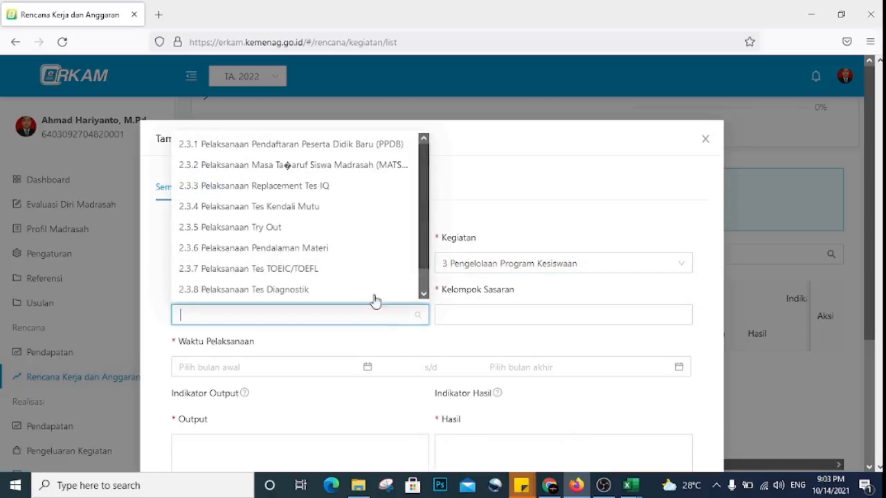
pyautogui.click(356, 147)
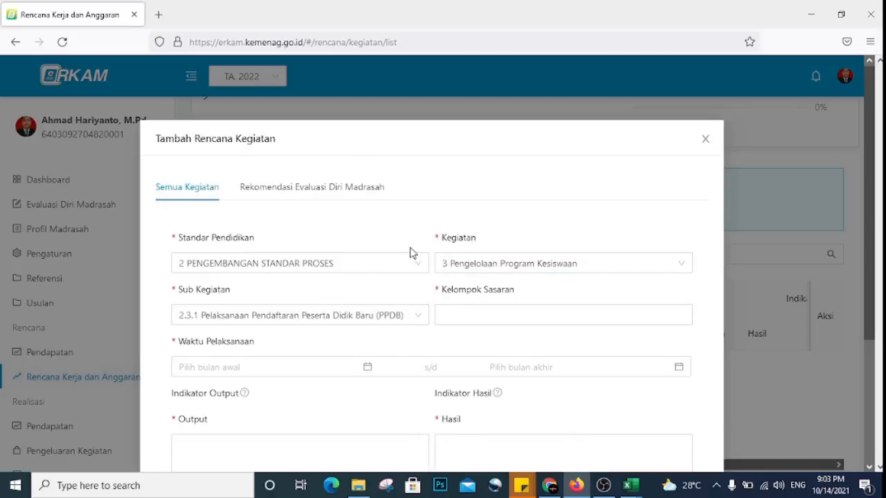
# Set the activity plan's target group to Siswa and its starting month to June 2022.
pyautogui.click(484, 317)
pyautogui.click(484, 318)
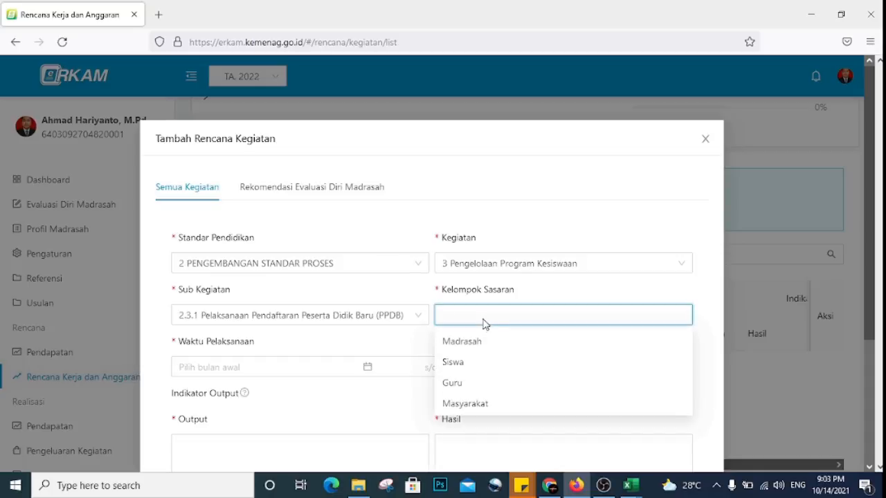
pyautogui.click(458, 367)
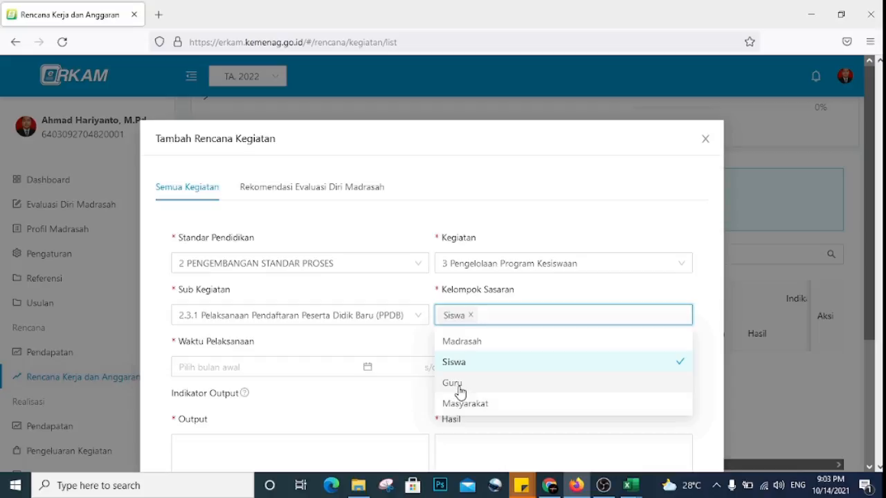
pyautogui.click(347, 368)
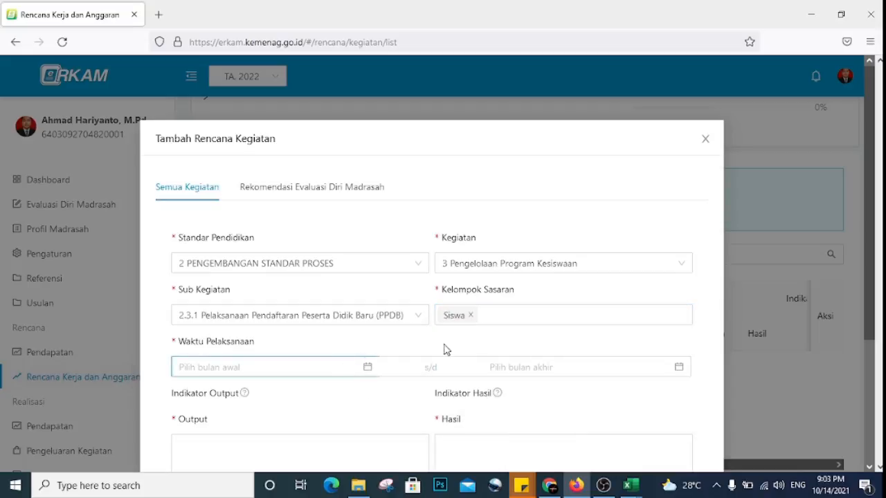
pyautogui.click(360, 368)
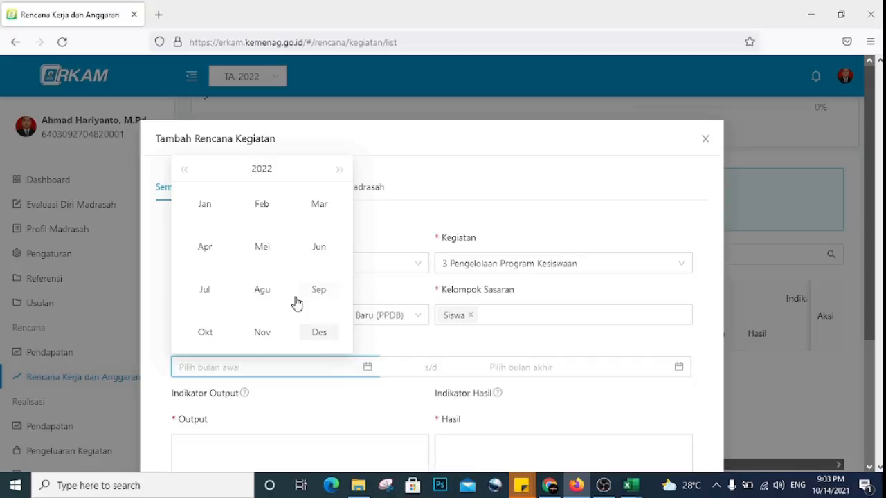
pyautogui.click(320, 247)
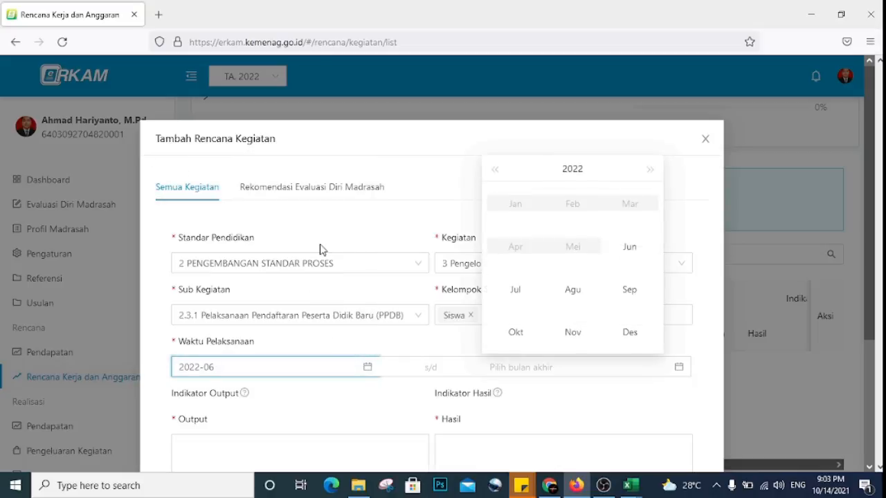
# Check the PPDB activity's expense items and their phase columns in the RKAM 2022 - Copy workbook, and return to the activity form in Firefox.
pyautogui.moveTo(628, 484)
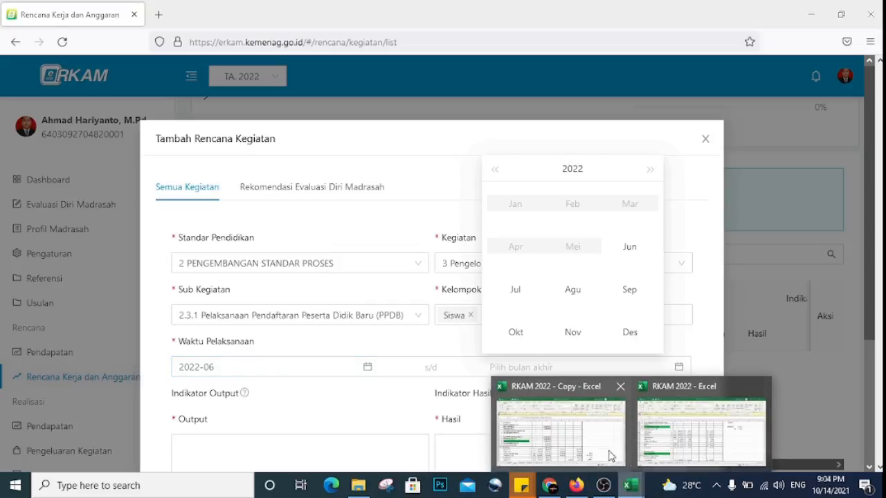
pyautogui.click(597, 449)
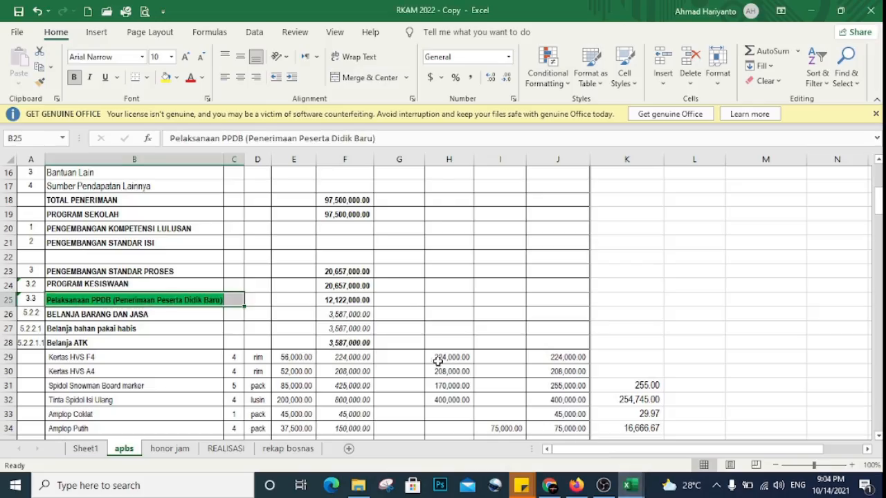
pyautogui.scroll(-3, 451, 358)
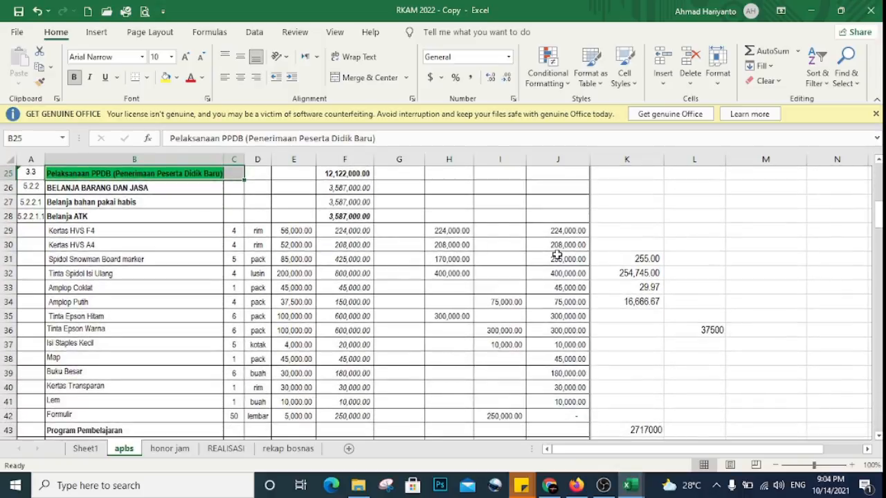
pyautogui.scroll(-1, 466, 323)
pyautogui.scroll(1, 470, 335)
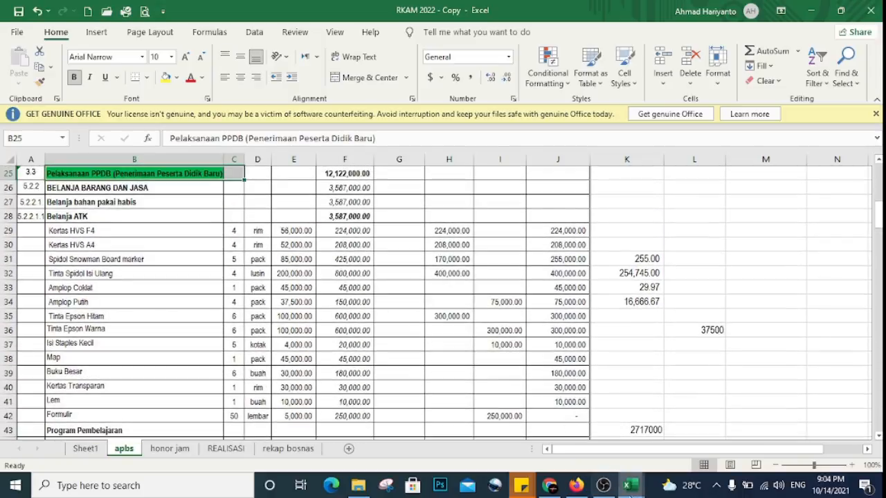
pyautogui.click(575, 485)
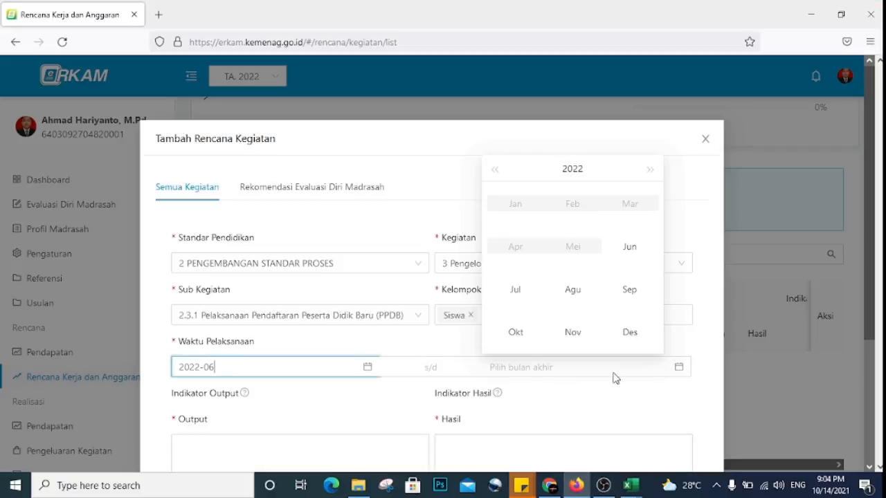
# Set the end month to December 2022 and enter "Terlaksananya kegiatan PPDB Madrasah tahun 2022" as both Output and Hasil.
pyautogui.click(639, 335)
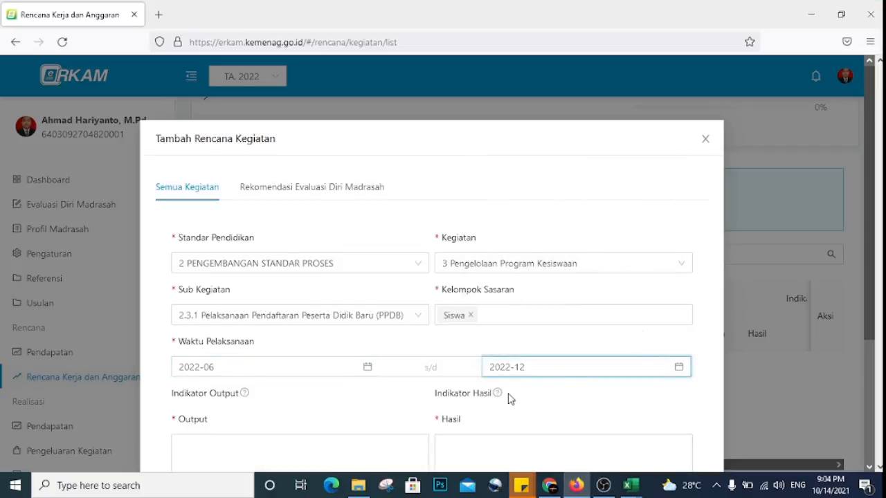
pyautogui.scroll(-3, 507, 394)
pyautogui.click(386, 299)
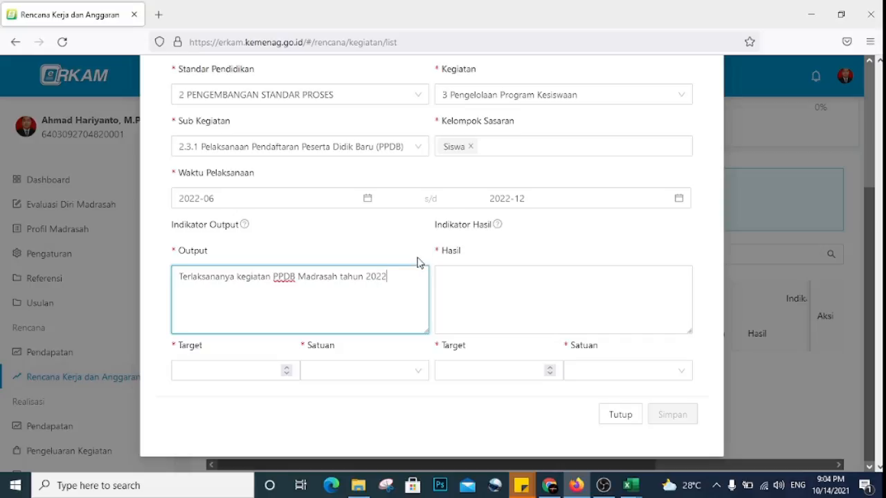
pyautogui.moveTo(395, 277); pyautogui.dragTo(162, 276)
pyautogui.hotkey('ctrl', 'c')
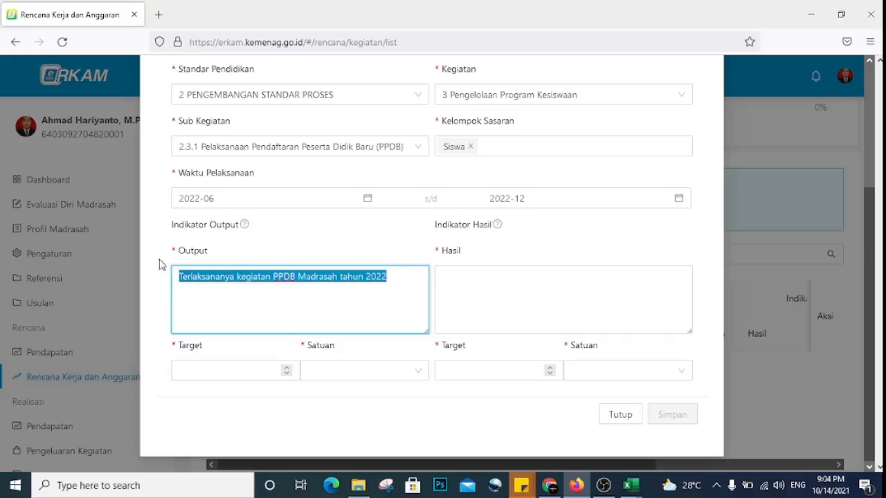
pyautogui.click(451, 311)
pyautogui.hotkey('ctrl', 'v')
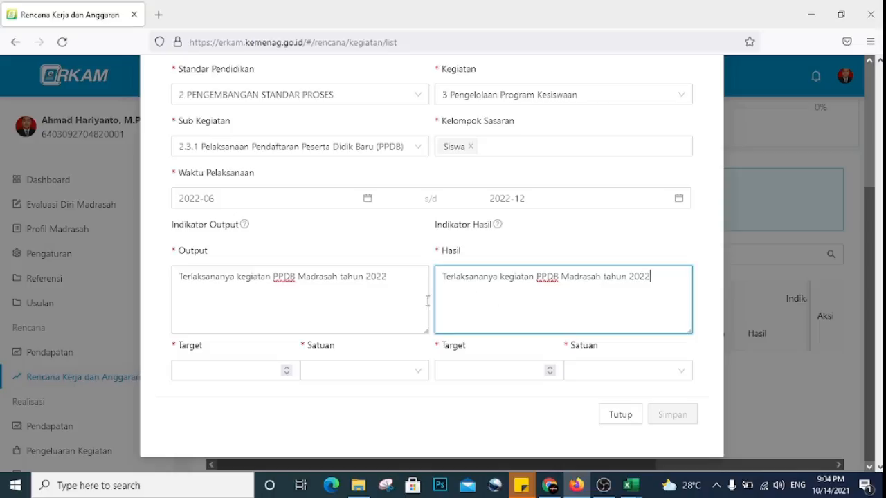
# Set the output indicator's target to 36 with the unit OK.
pyautogui.click(266, 371)
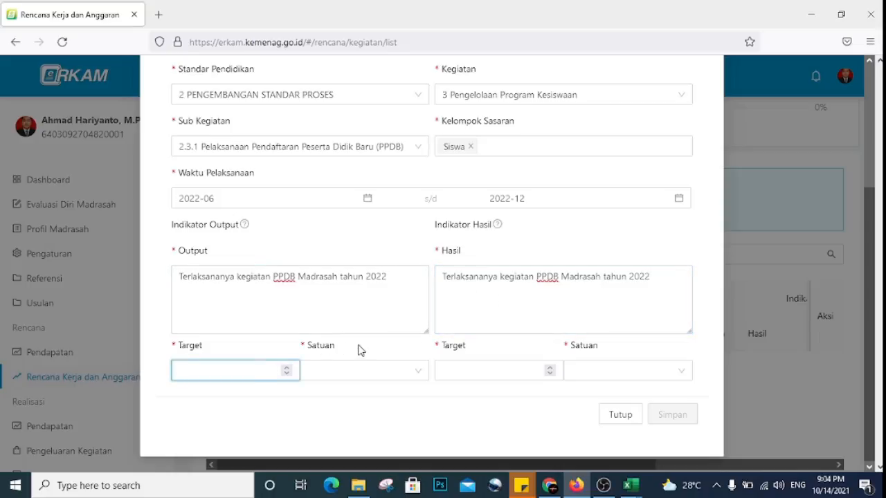
pyautogui.write('36')
pyautogui.click(471, 370)
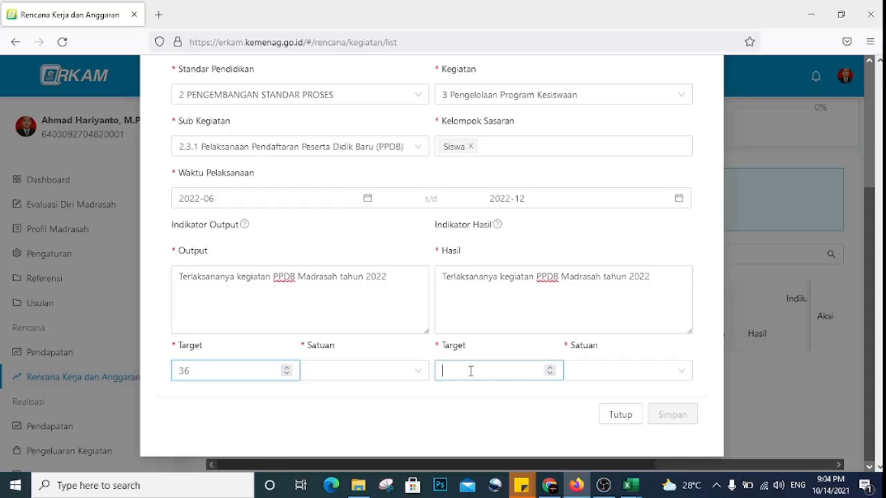
pyautogui.click(400, 373)
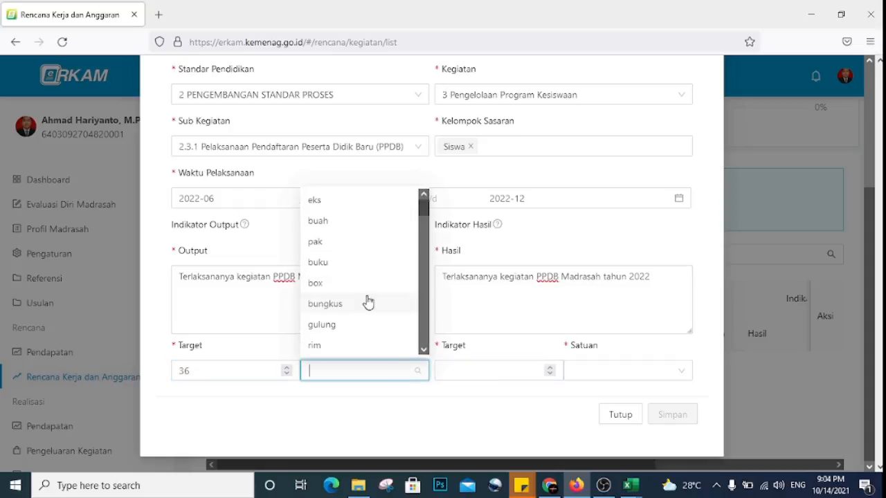
pyautogui.scroll(-5, 368, 301)
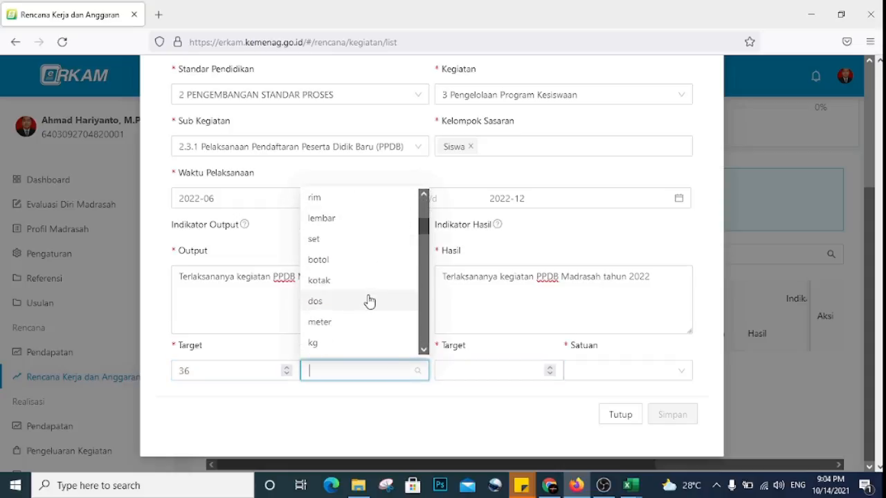
pyautogui.scroll(-2, 368, 301)
pyautogui.write('ok')
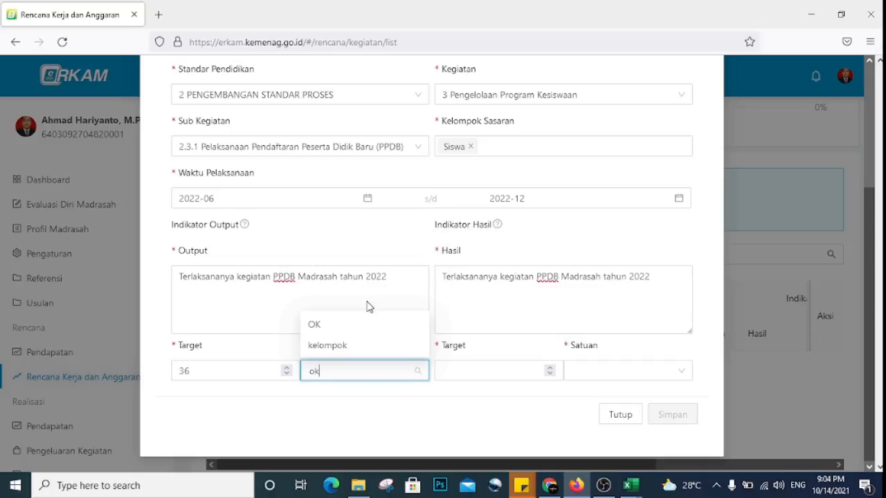
pyautogui.click(338, 325)
# Set the result indicator's target to 36 with the unit OK and save the activity plan.
pyautogui.click(519, 374)
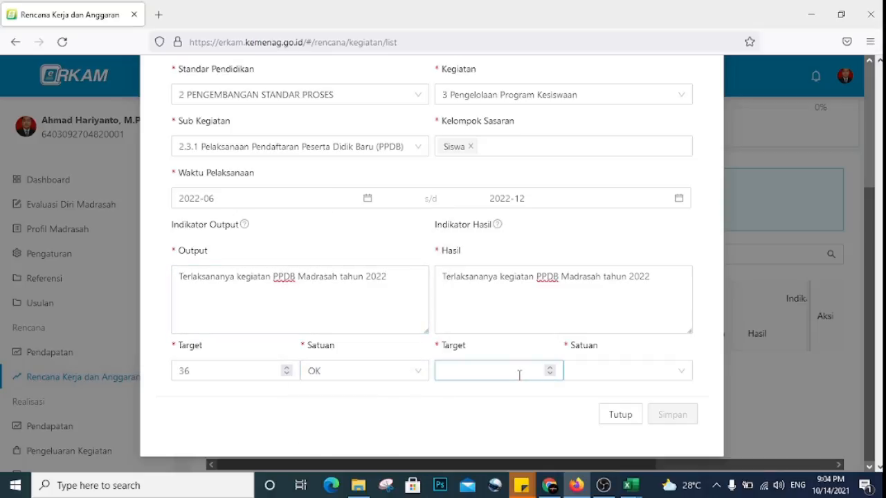
pyautogui.write('36')
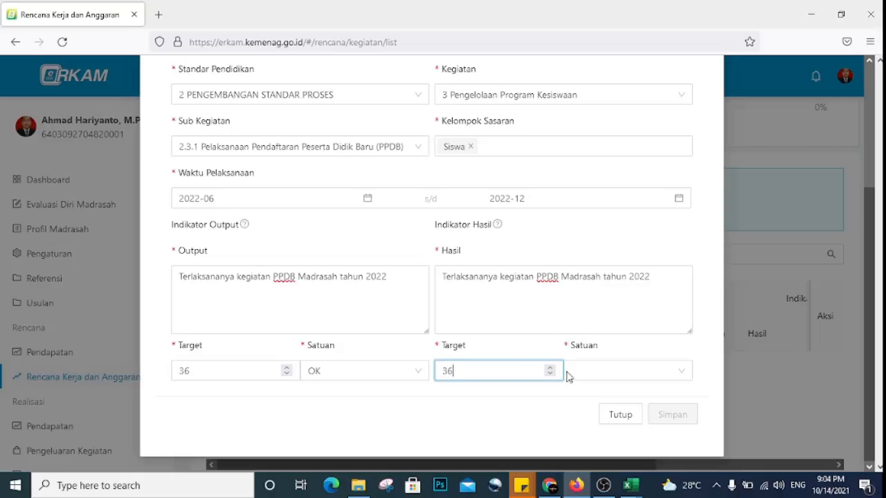
pyautogui.click(624, 374)
pyautogui.write('ok')
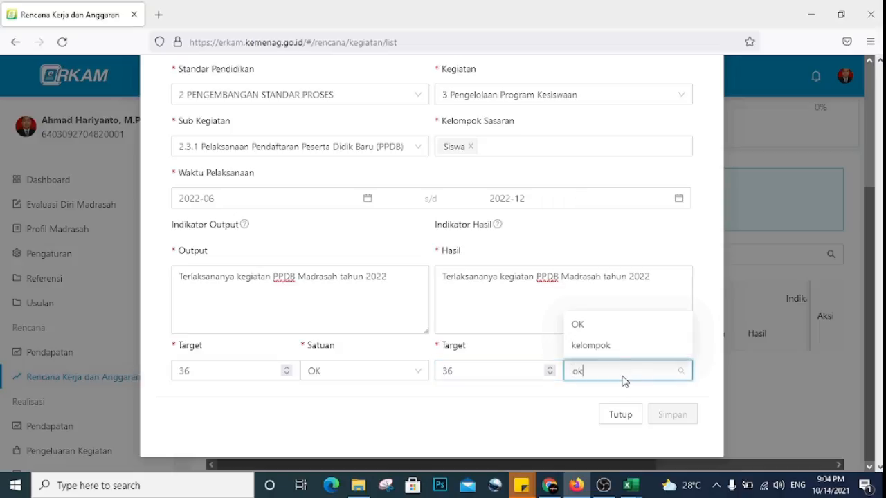
pyautogui.click(578, 326)
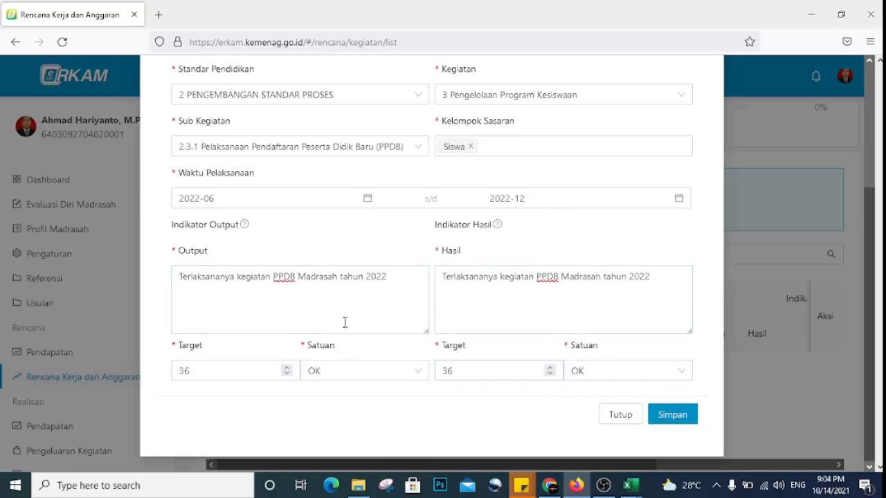
pyautogui.click(671, 418)
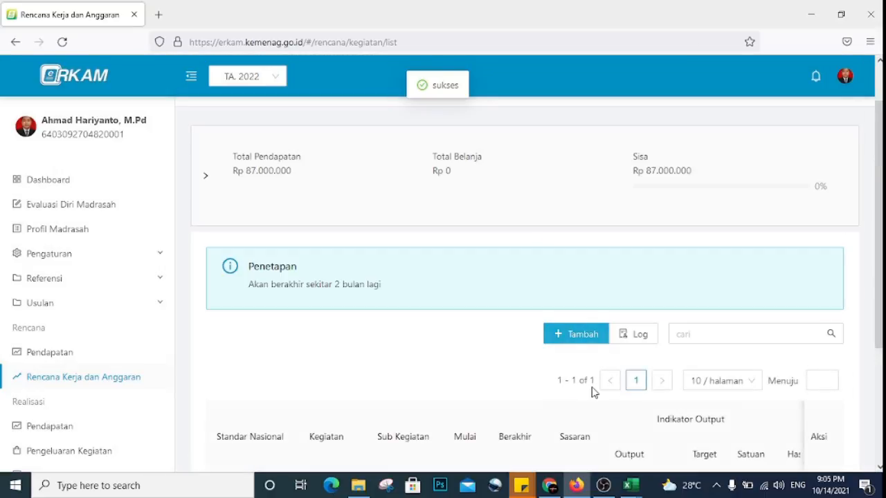
# Review the saved PPDB activity's row and the actions available for it.
pyautogui.scroll(-2, 591, 393)
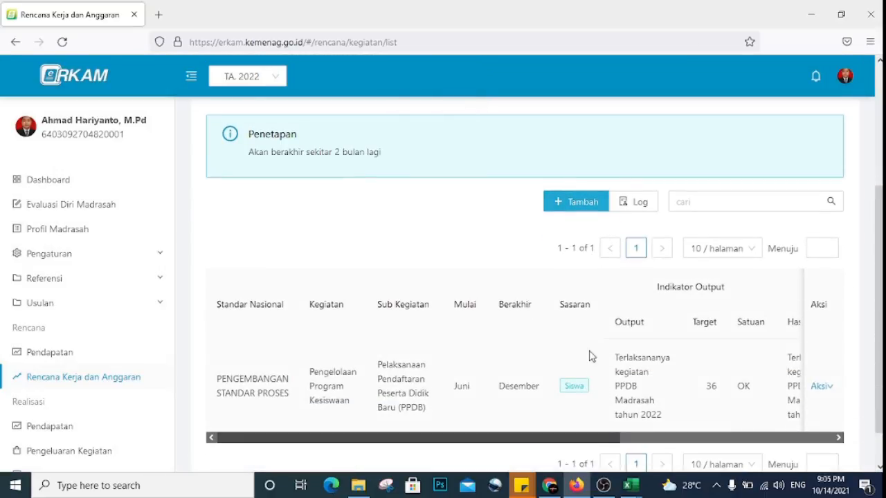
pyautogui.click(827, 390)
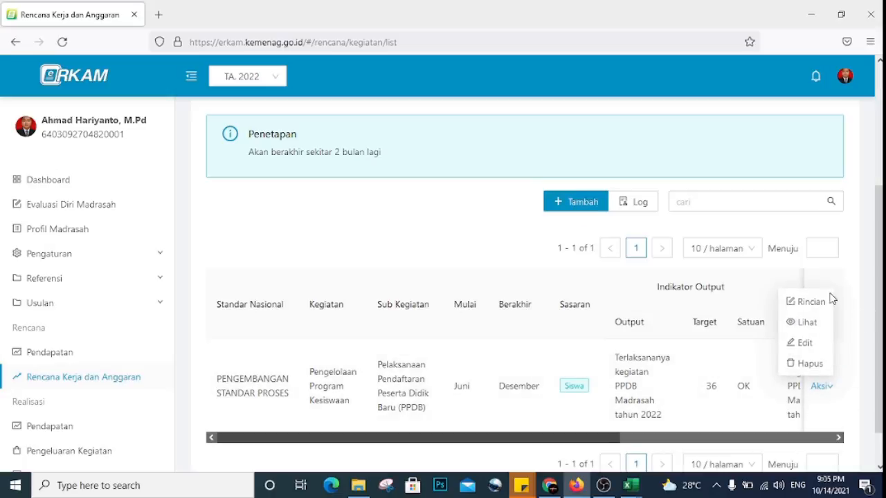
pyautogui.scroll(-1, 676, 351)
pyautogui.scroll(2, 637, 307)
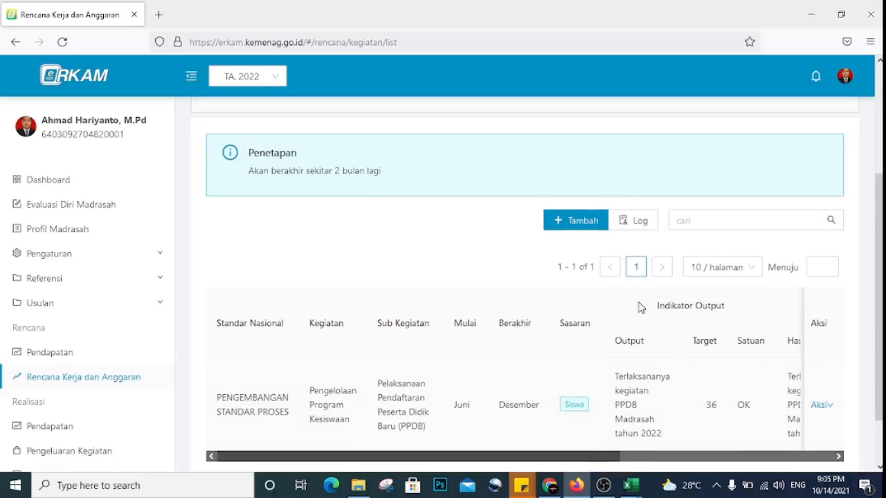
# Open a new activity plan form, and in the RKAM 2022 - Copy Excel workbook select the Pengadaan Buku Siswa kelas 10 activity.
pyautogui.click(575, 229)
pyautogui.moveTo(630, 485)
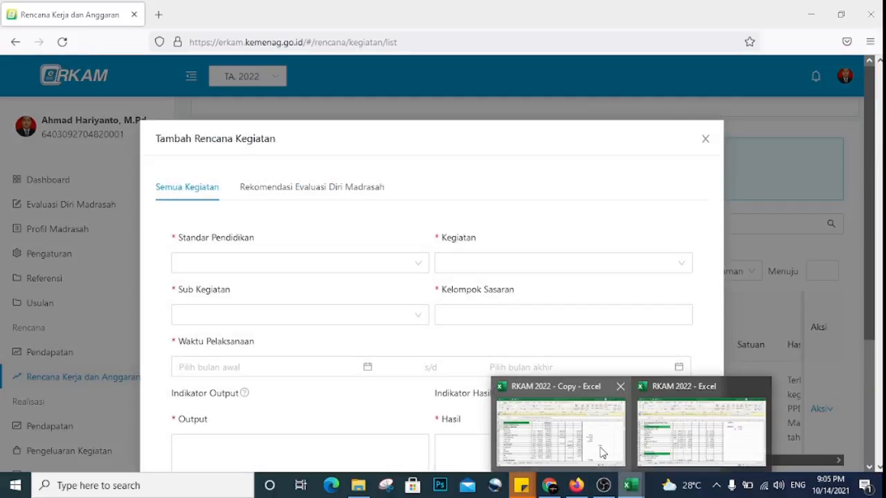
pyautogui.click(601, 454)
pyautogui.scroll(-4, 284, 337)
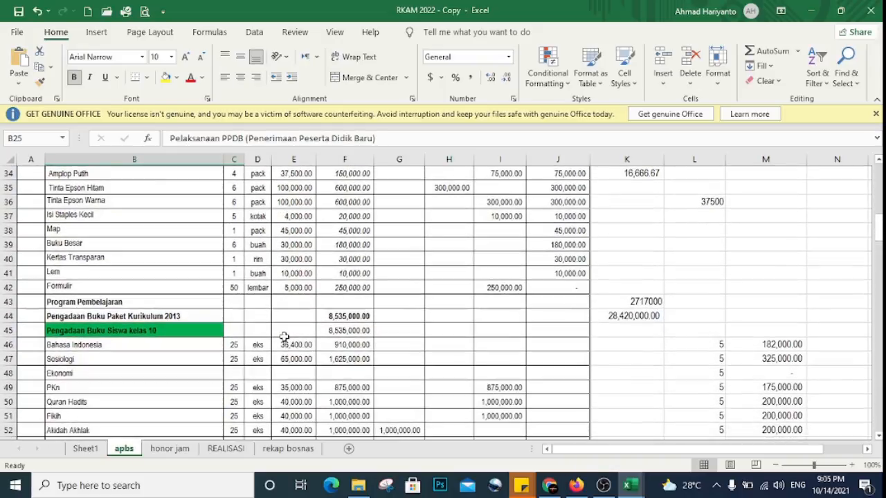
pyautogui.click(141, 287)
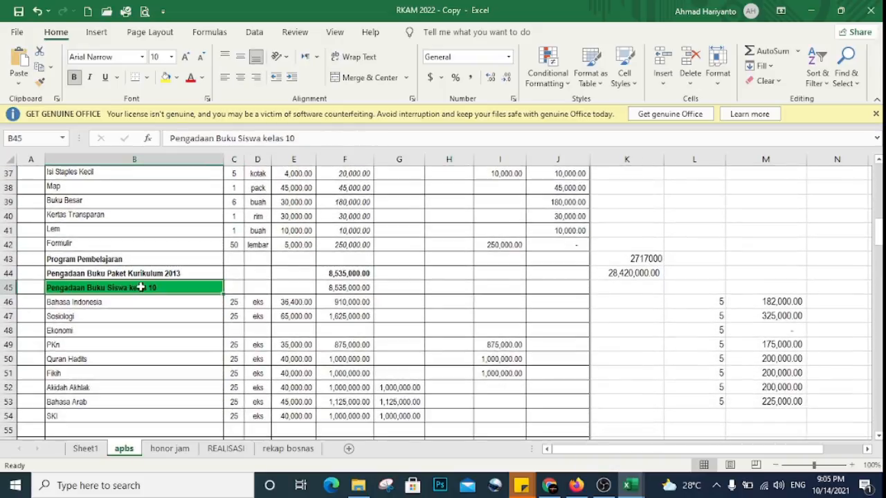
pyautogui.scroll(-1, 217, 346)
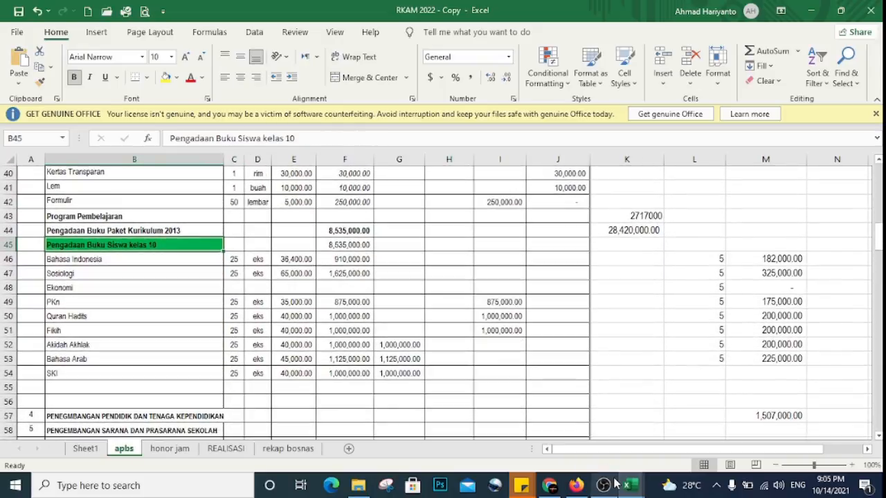
# In Firefox, choose standard 2 PENGEMBANGAN STANDAR PROSES, activity 2 Pengelolaan Kegiatan Belajar Mengajar and sub-activity 2.2.1 Pelaksanaan kegiatan belajar-mengajar.
pyautogui.click(575, 485)
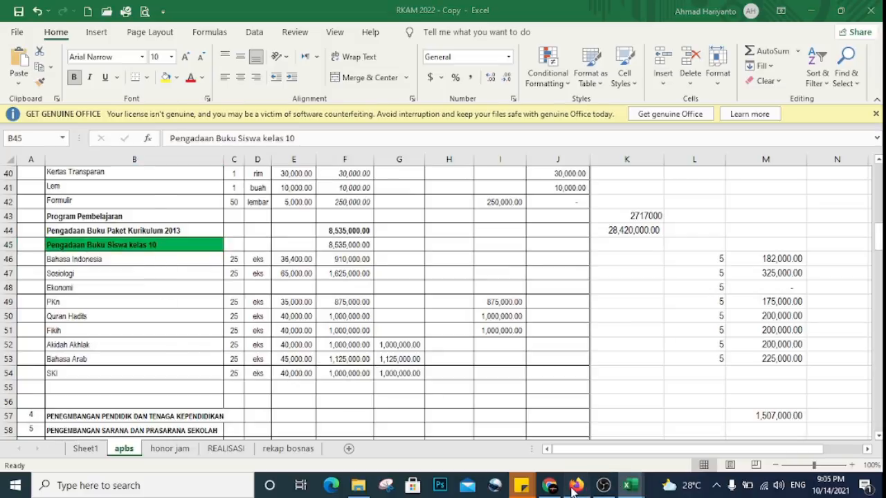
pyautogui.click(390, 263)
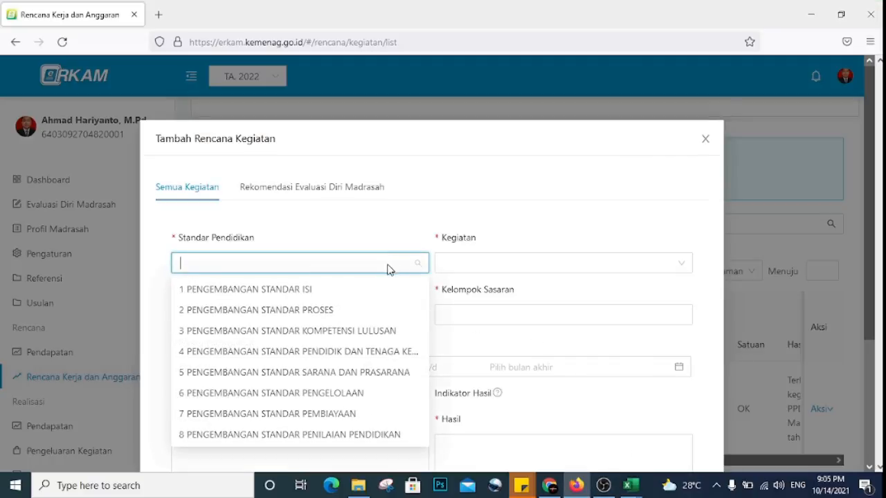
pyautogui.click(333, 311)
pyautogui.click(525, 269)
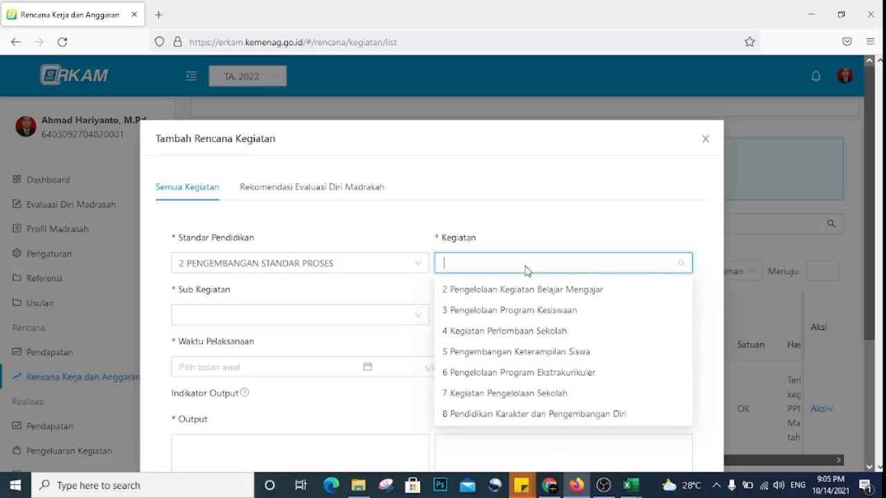
pyautogui.click(510, 290)
pyautogui.click(374, 315)
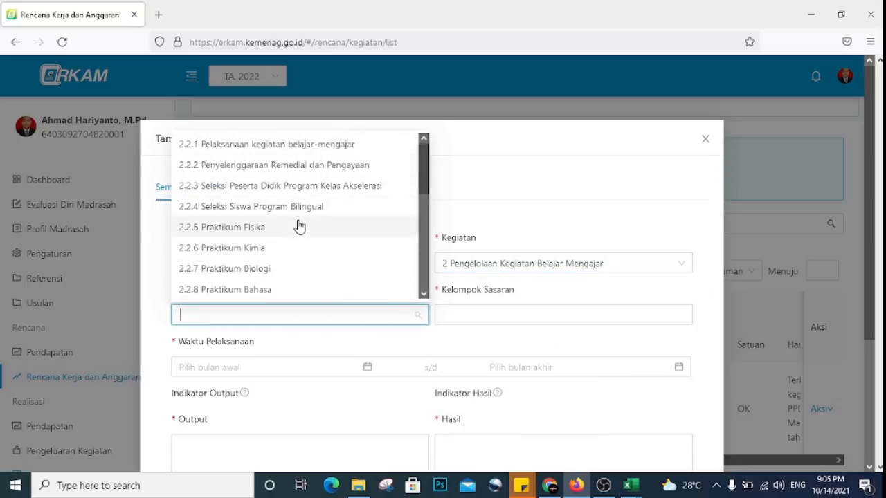
pyautogui.scroll(-5, 298, 226)
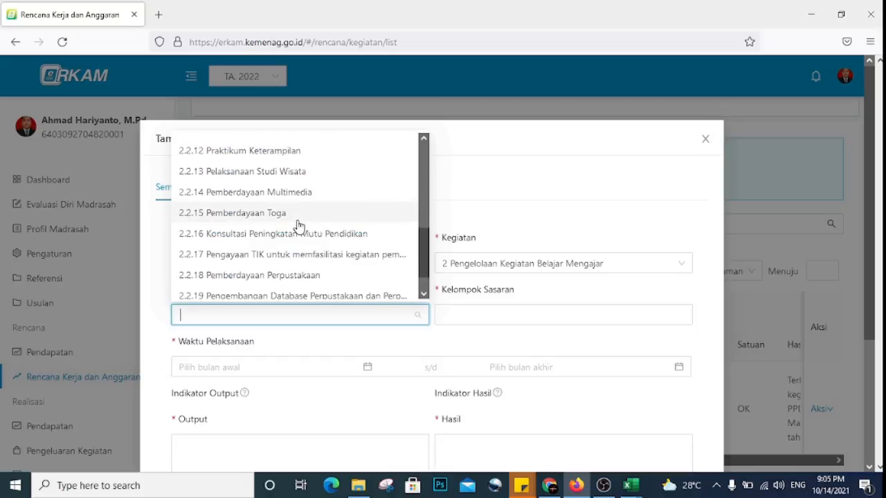
pyautogui.scroll(5, 297, 225)
pyautogui.click(296, 146)
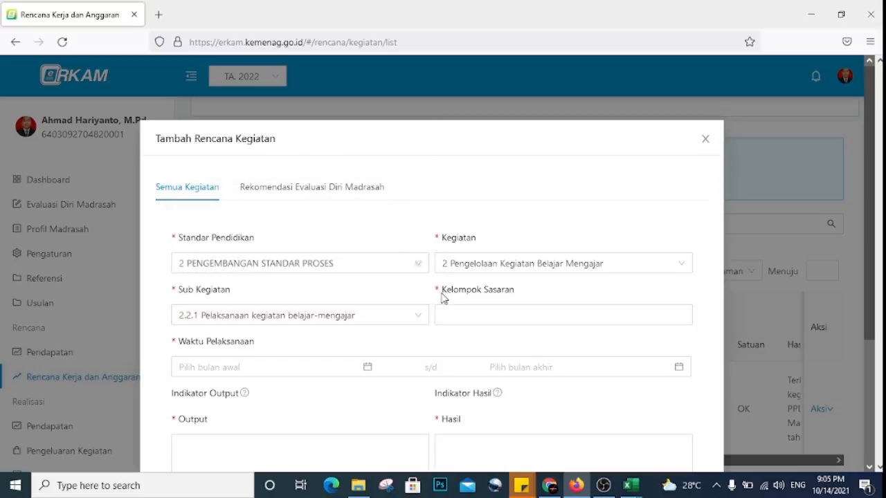
# Set the target groups to Siswa and Guru and the implementation period to January through December 2022.
pyautogui.click(494, 315)
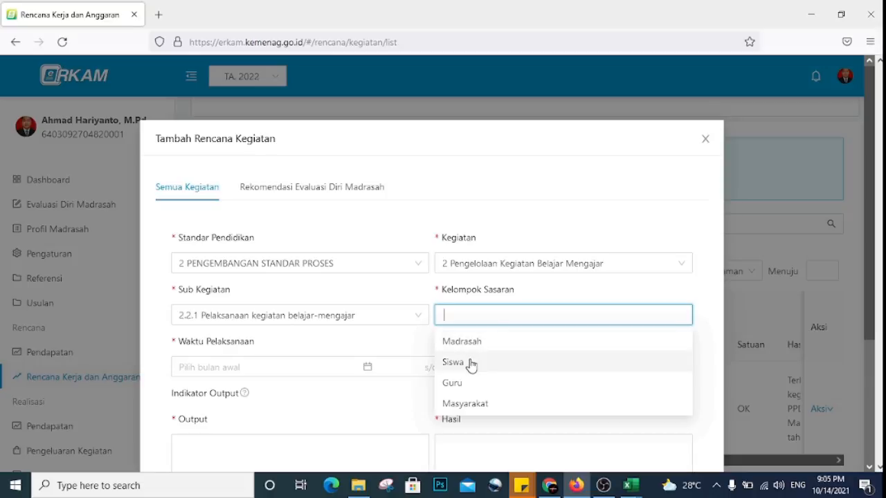
pyautogui.click(471, 363)
pyautogui.click(473, 387)
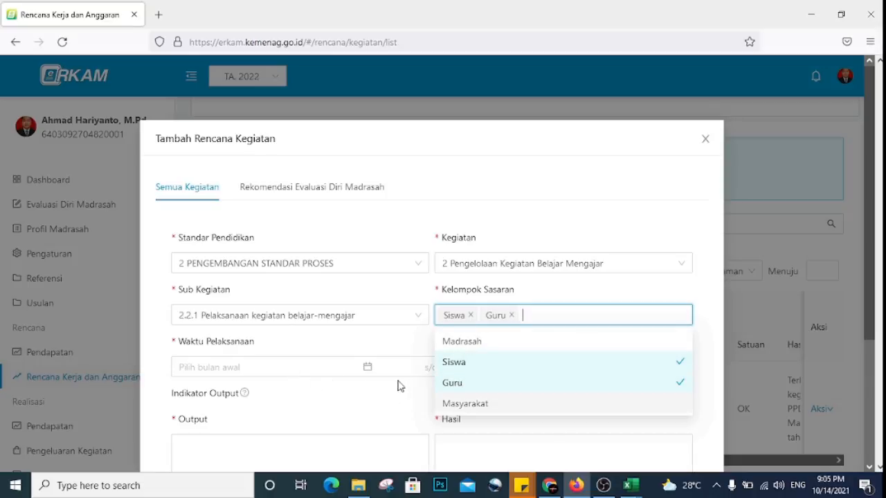
pyautogui.click(633, 486)
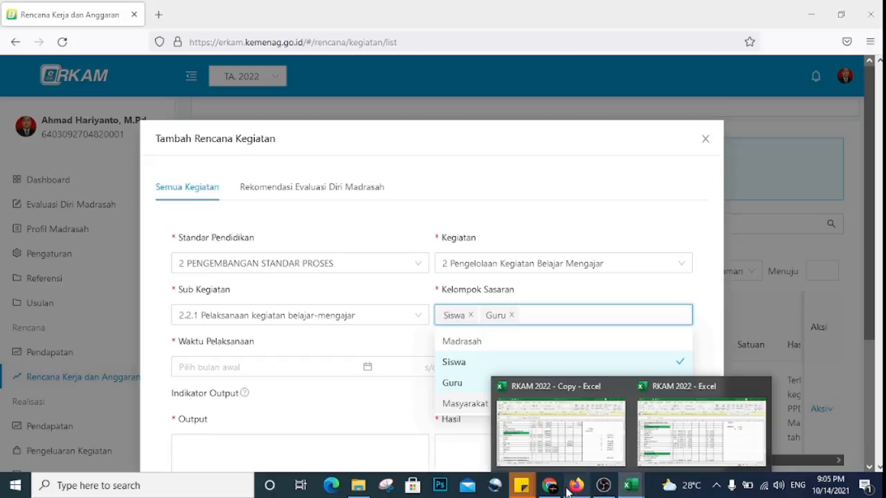
pyautogui.click(373, 372)
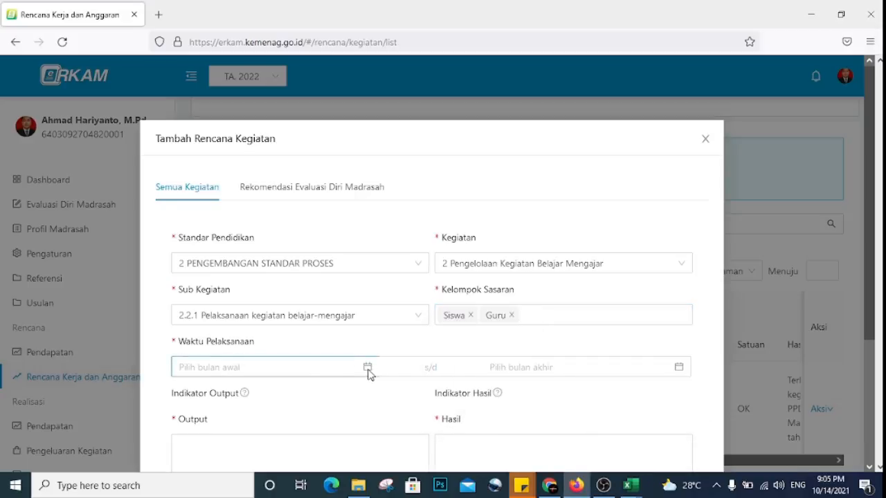
pyautogui.click(366, 372)
pyautogui.click(204, 207)
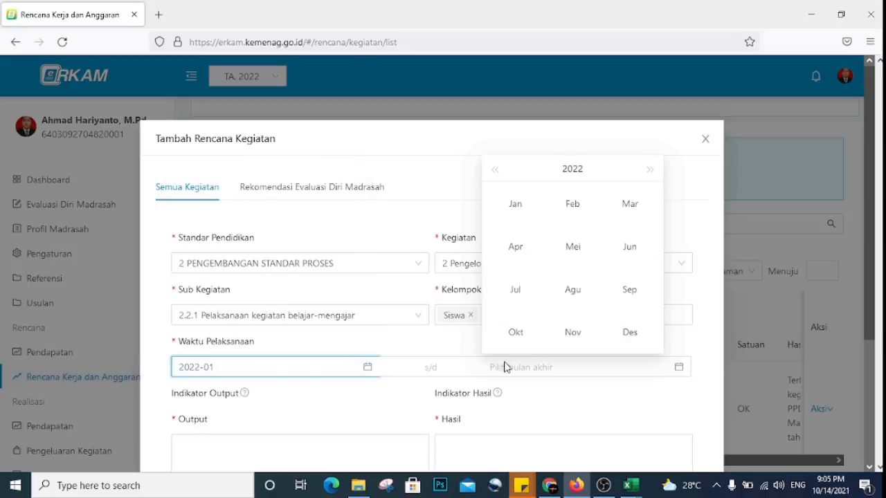
pyautogui.click(626, 333)
# Enter "Tercukupinya kebutuhan buku paket siswa dan guru" as the activity's Output indicator.
pyautogui.scroll(-1, 559, 381)
pyautogui.scroll(-2, 557, 388)
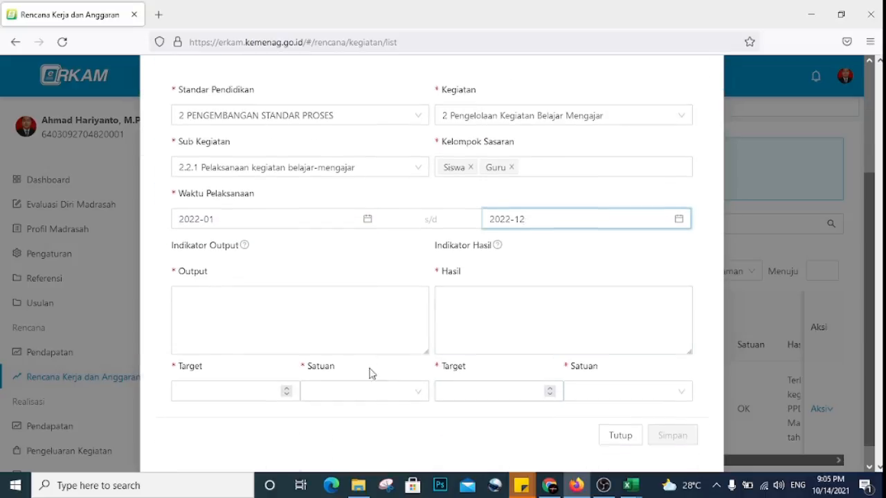
pyautogui.click(370, 309)
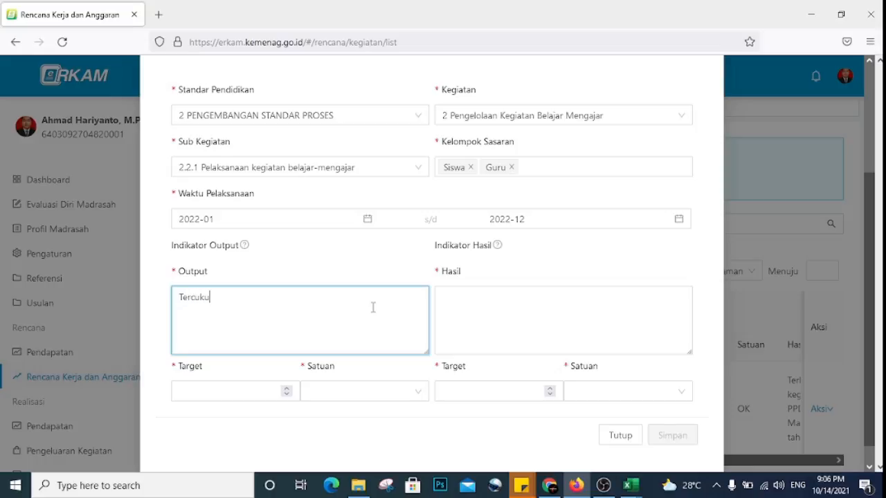
pyautogui.write('ya kebutuhan buku paket siswa dan guru')
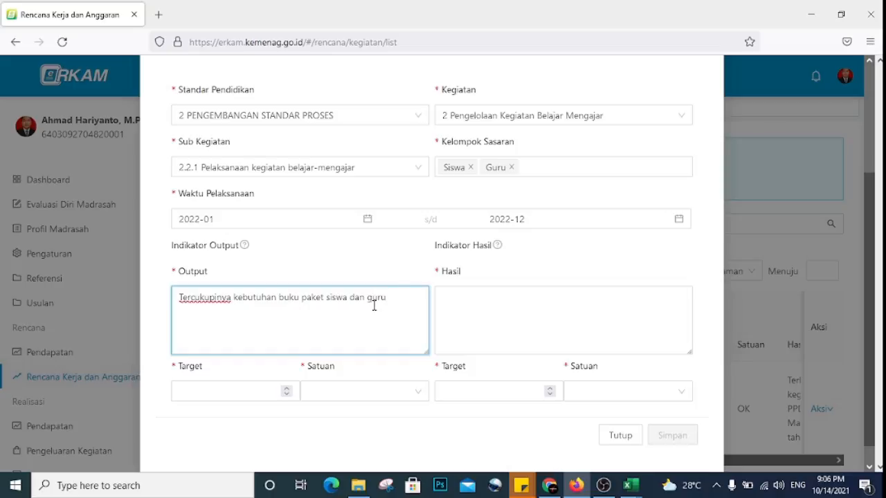
# Copy the Output indicator text "Tercukupinya kebutuhan buku paket siswa dan guru" into the Hasil indicator.
pyautogui.moveTo(396, 297); pyautogui.dragTo(181, 311)
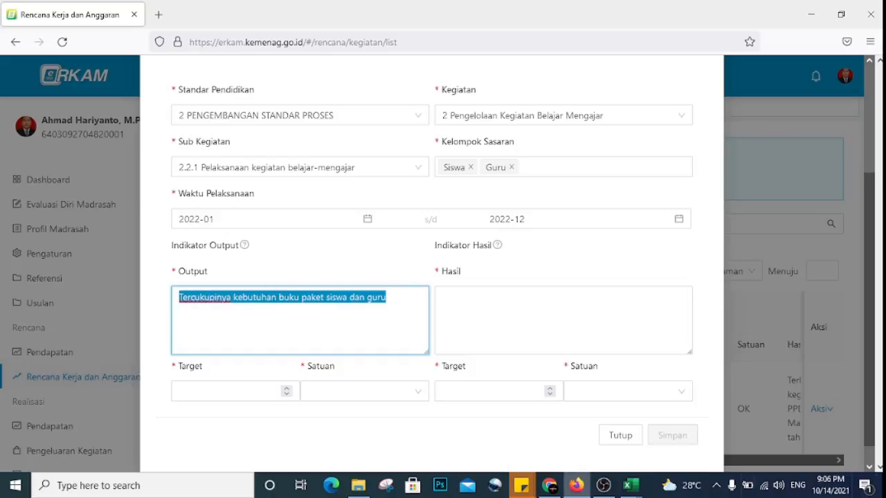
pyautogui.click(547, 312)
pyautogui.hotkey('ctrl', 'v')
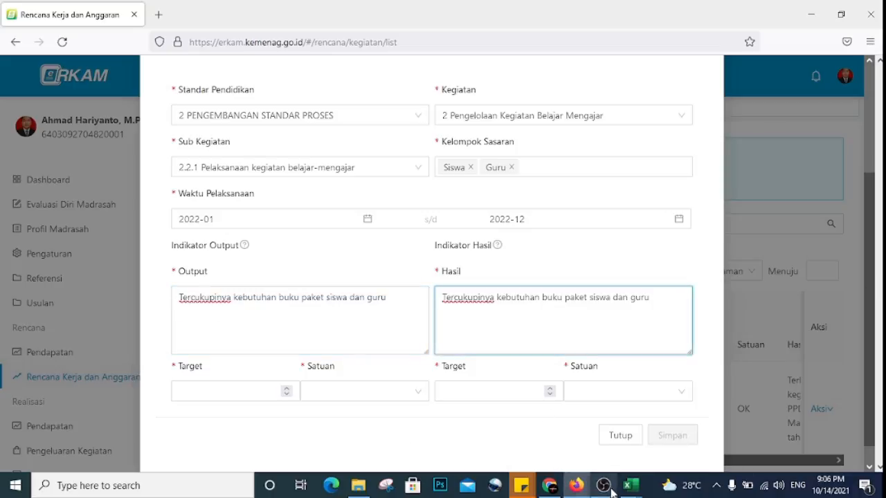
# Check the class 10 book quantities in the RKAM 2022 - Copy Excel workbook, and in Firefox set the Output target to 25 OK.
pyautogui.moveTo(630, 490)
pyautogui.click(596, 453)
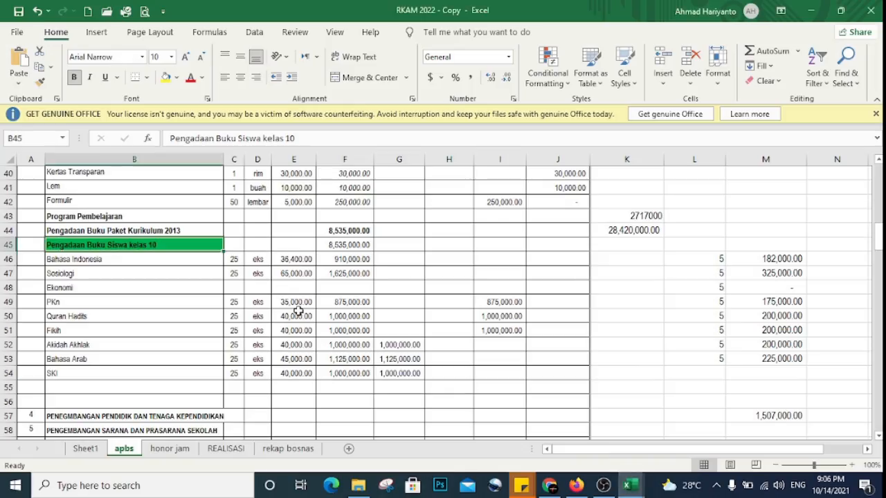
pyautogui.scroll(1, 236, 319)
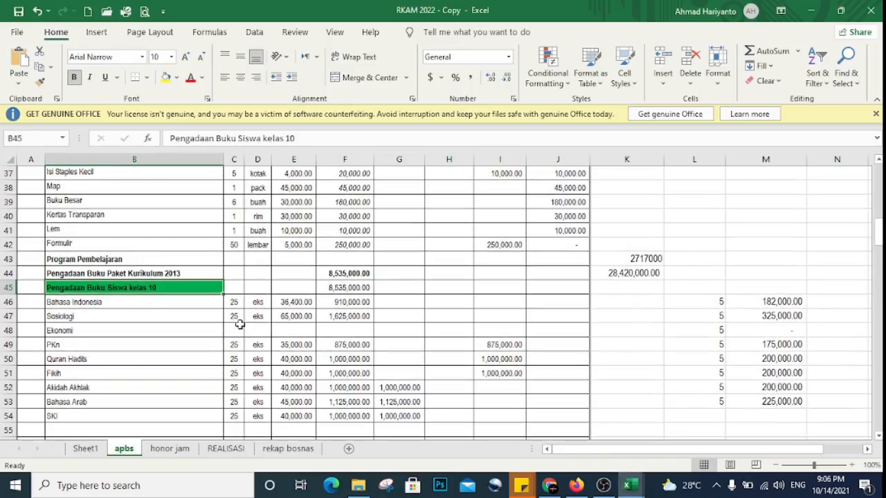
pyautogui.click(575, 487)
pyautogui.click(244, 391)
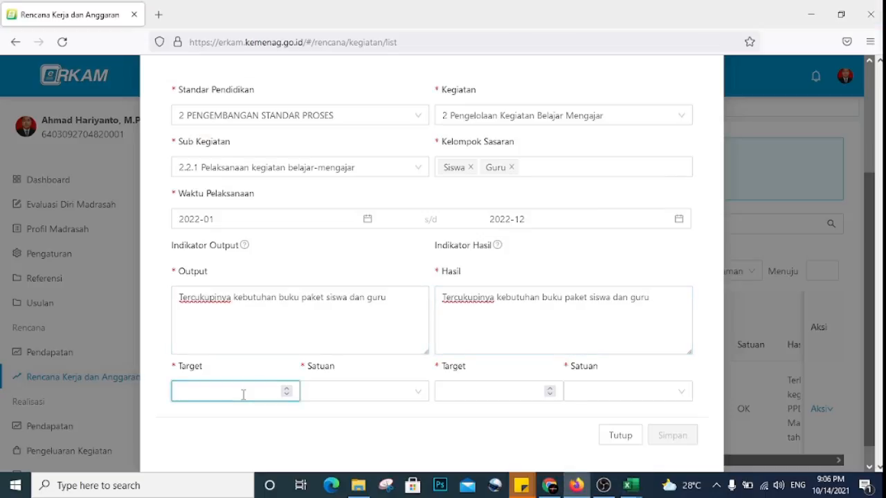
pyautogui.click(368, 391)
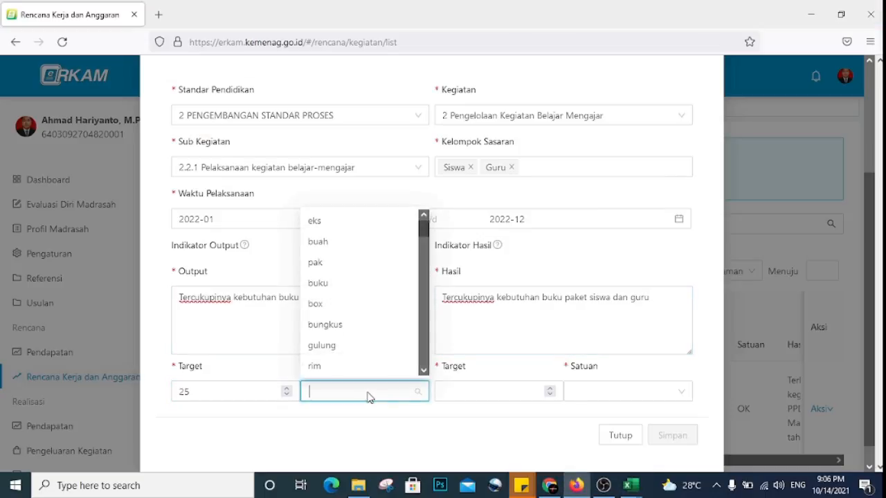
pyautogui.write('ok')
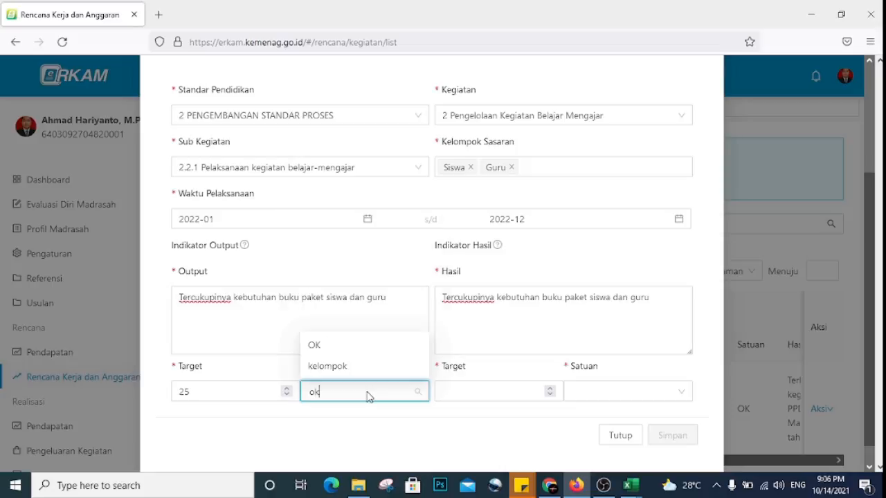
pyautogui.click(337, 346)
# Set the Hasil target to 25 with unit OK and save the activity plan.
pyautogui.click(447, 390)
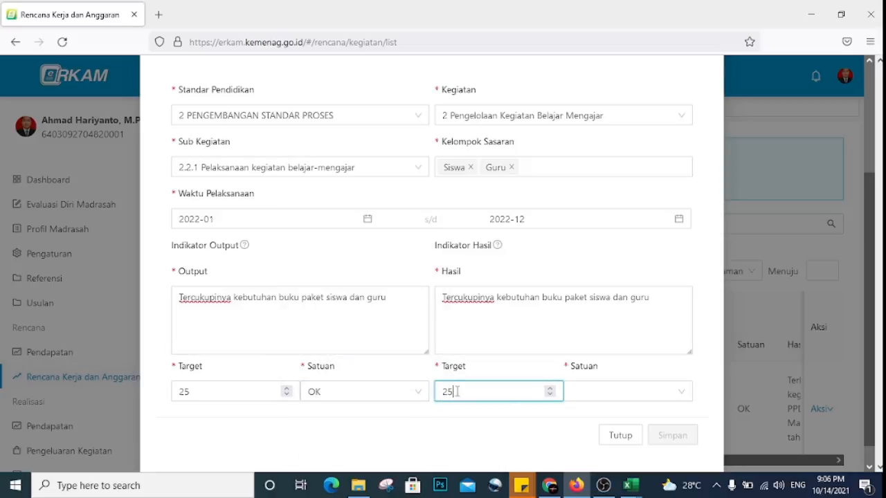
pyautogui.click(624, 395)
pyautogui.write('ok')
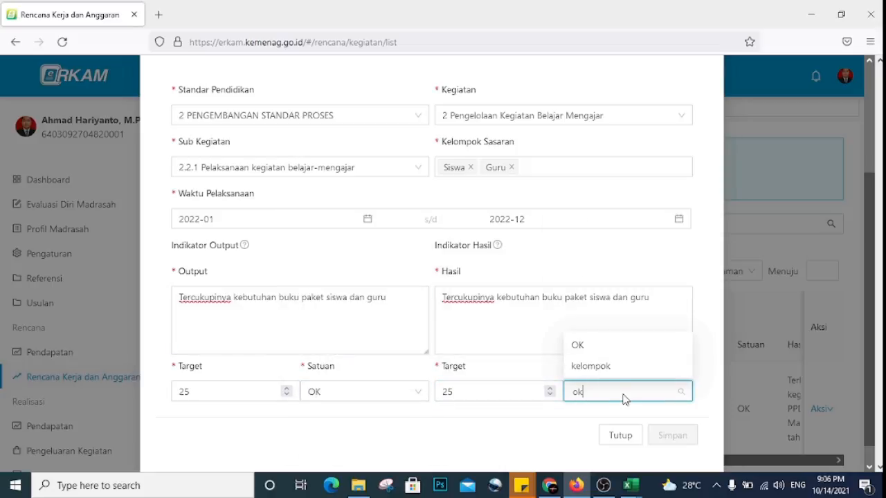
pyautogui.click(591, 352)
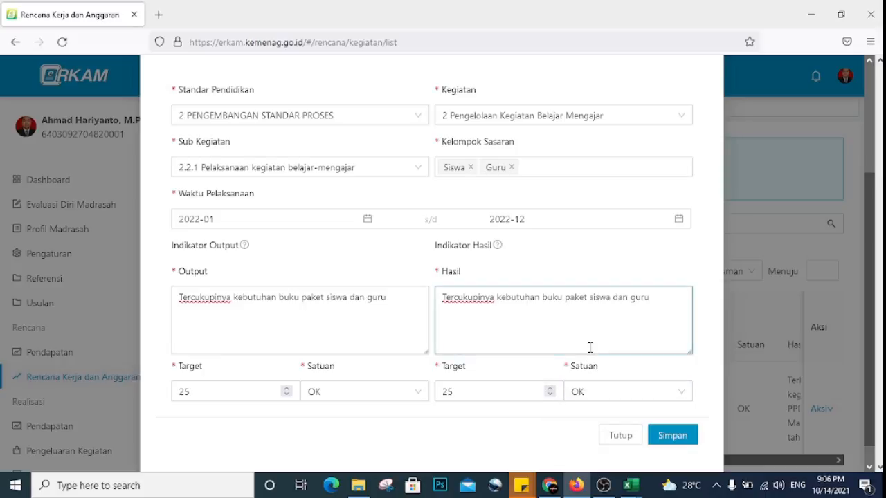
pyautogui.click(672, 437)
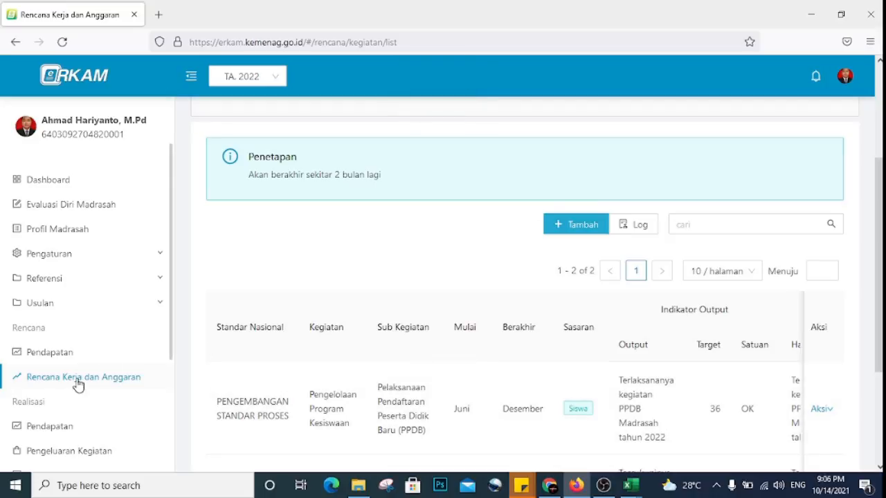
# Look through the remaining budget items below the textbook procurement section in the RKAM 2022 - Copy Excel workbook.
pyautogui.scroll(-1, 80, 384)
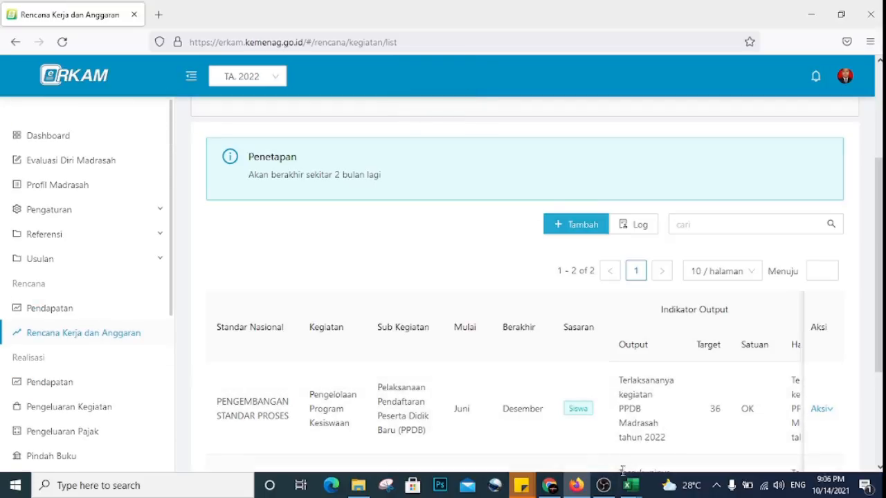
pyautogui.moveTo(626, 487)
pyautogui.click(532, 409)
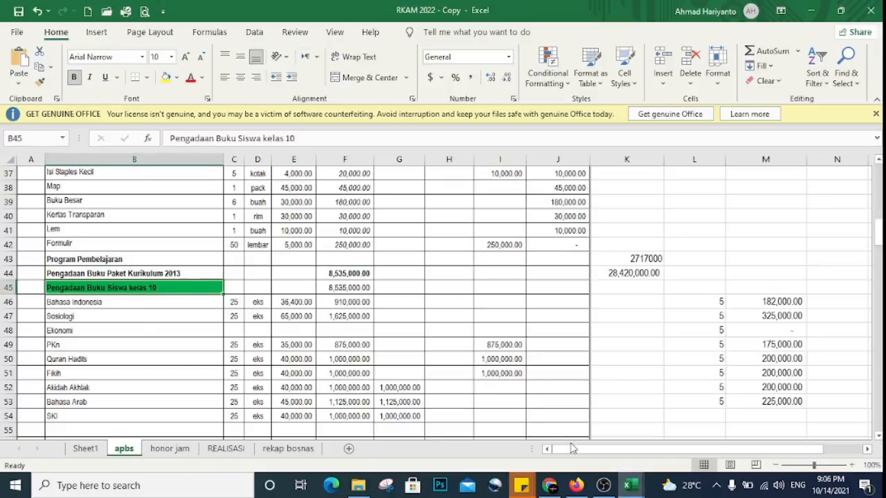
pyautogui.scroll(-14, 485, 387)
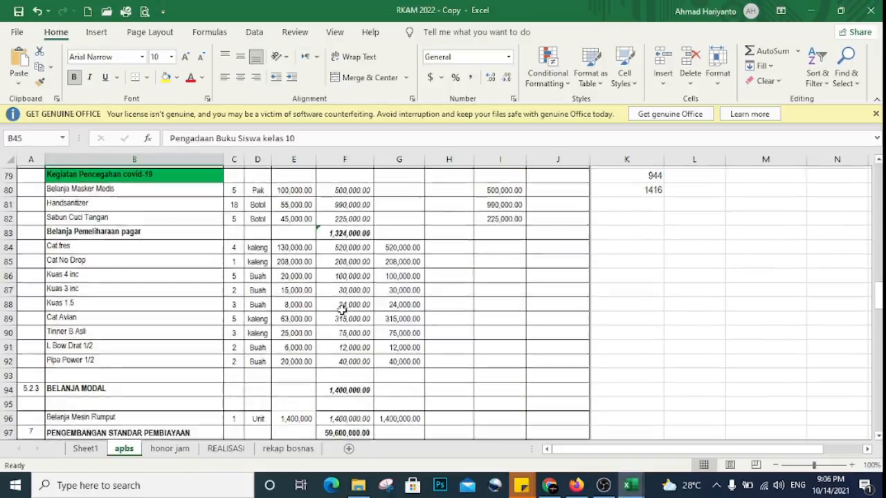
pyautogui.scroll(4, 377, 315)
# In Chrome, reload the Rencana Kerja dan Anggaran list and start a new detail entry for the PPDB activity.
pyautogui.click(549, 485)
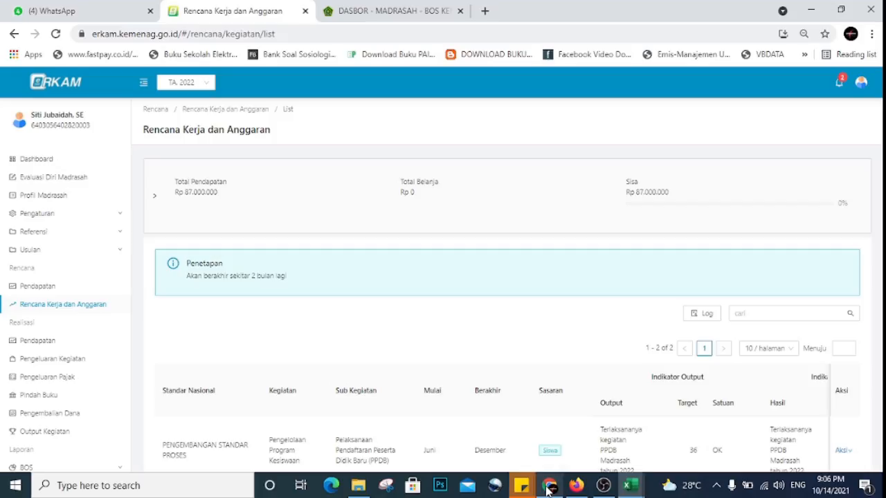
pyautogui.press('F5')
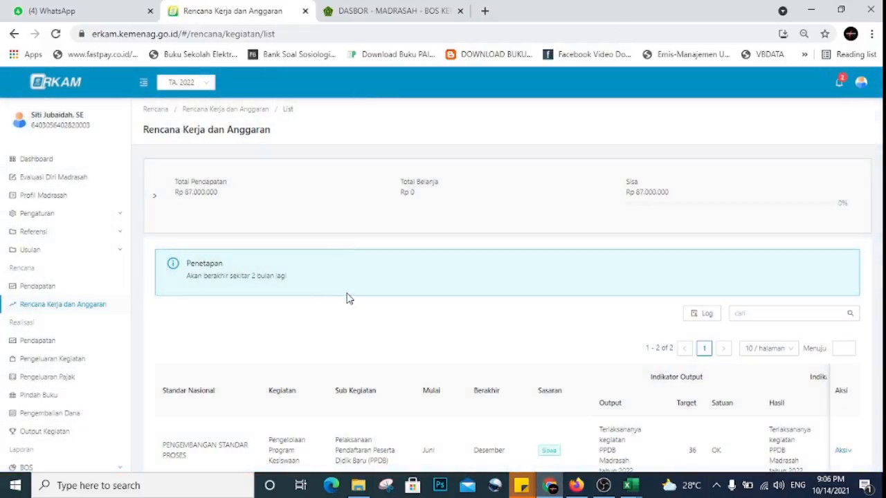
pyautogui.scroll(-2, 348, 298)
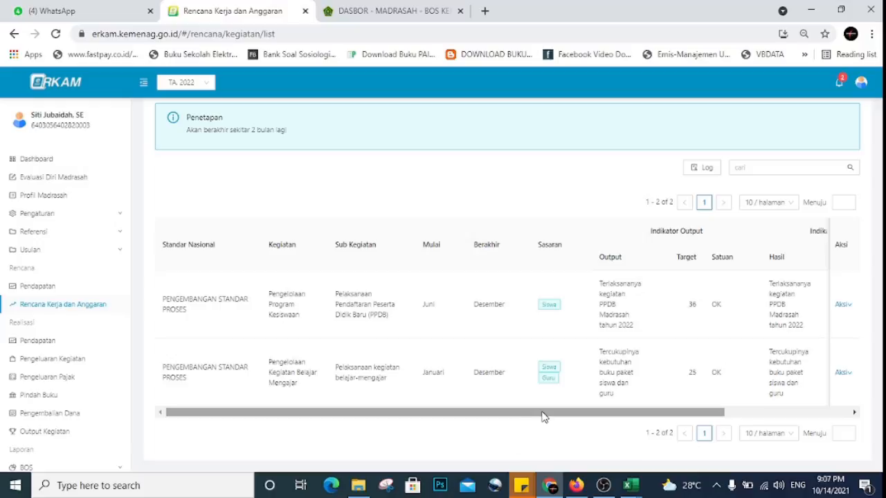
pyautogui.moveTo(544, 417)
pyautogui.mouseDown()
pyautogui.moveTo(707, 418)
pyautogui.moveTo(546, 416)
pyautogui.mouseUp()
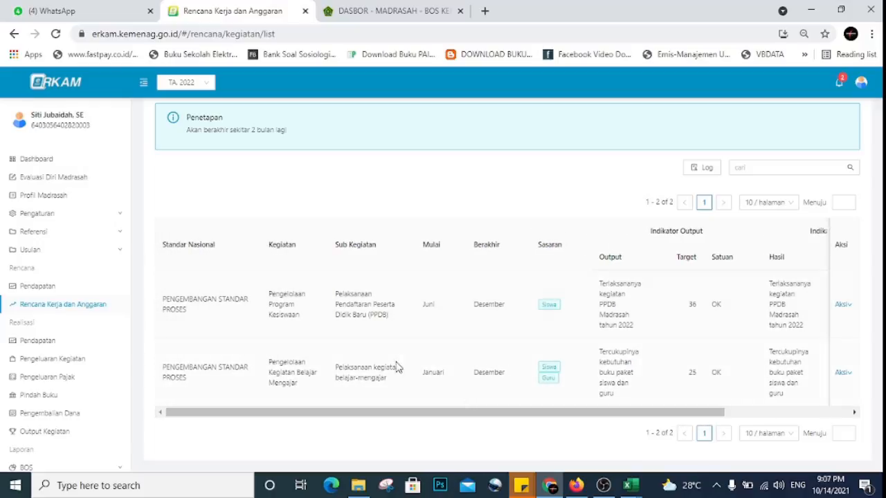
pyautogui.moveTo(394, 417); pyautogui.dragTo(582, 408)
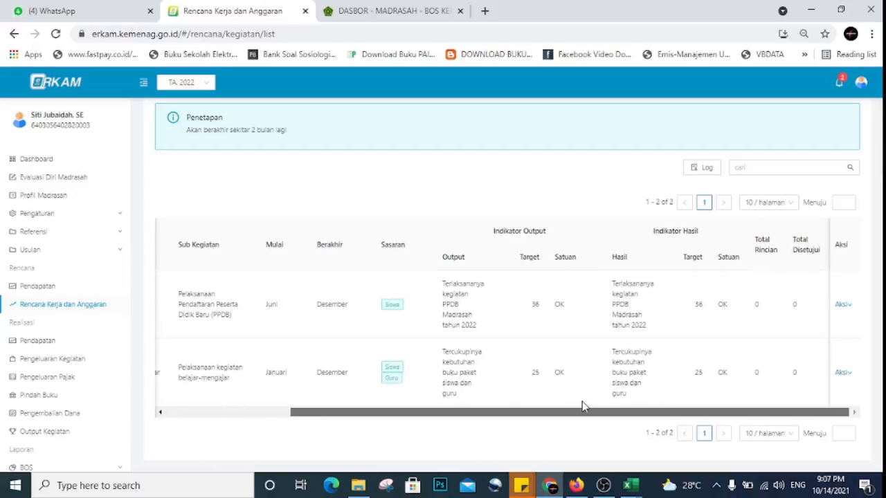
pyautogui.click(844, 306)
pyautogui.click(859, 324)
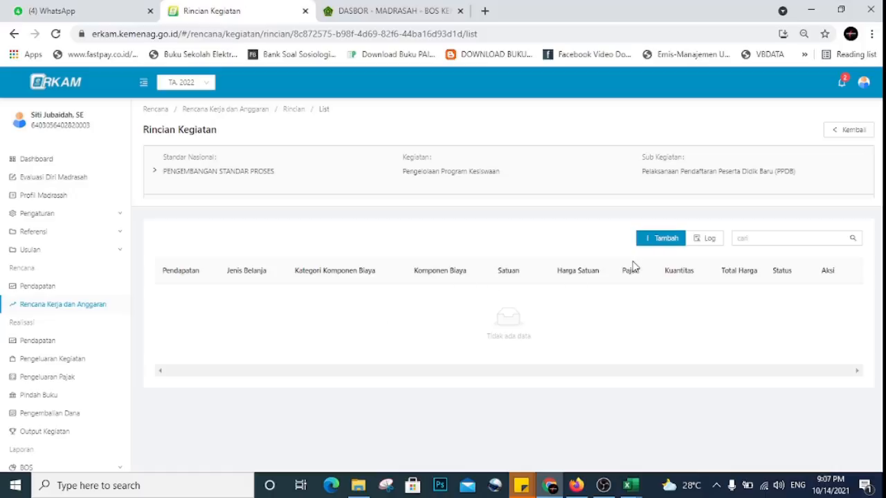
pyautogui.click(654, 240)
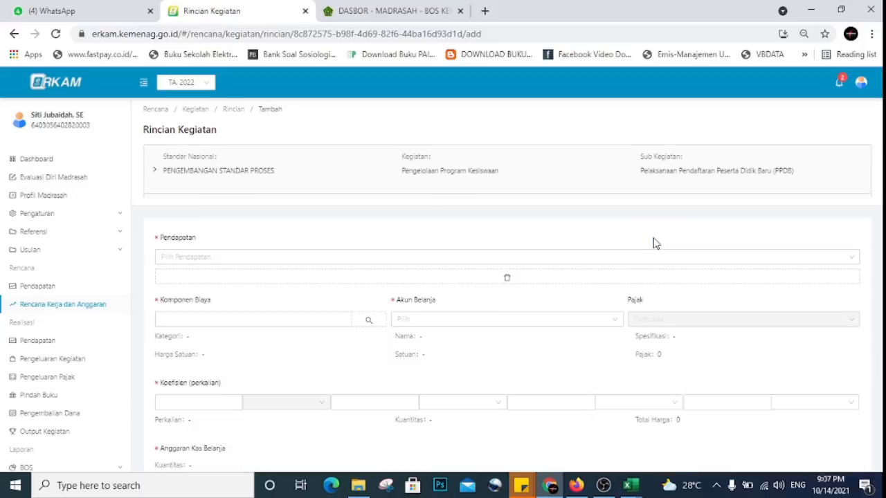
# Choose APBN - BOS Tahap 1 as the income source for the PPDB detail entry.
pyautogui.click(371, 257)
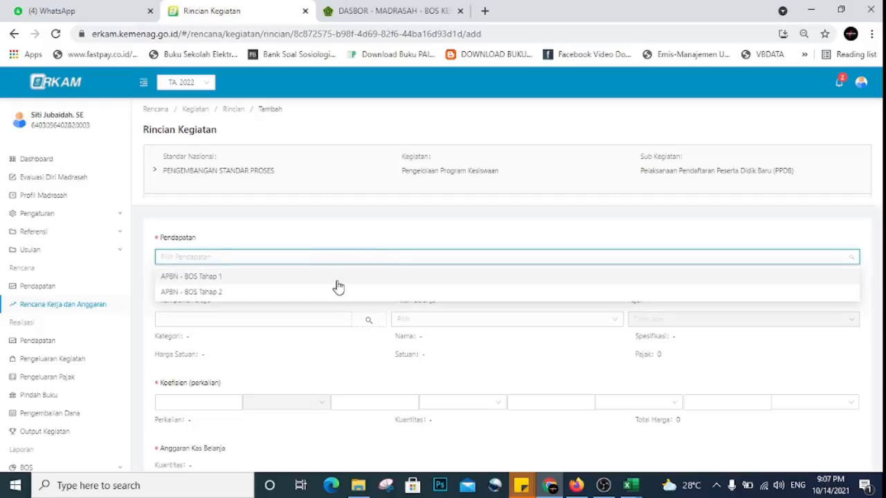
pyautogui.click(337, 280)
pyautogui.scroll(-1, 332, 297)
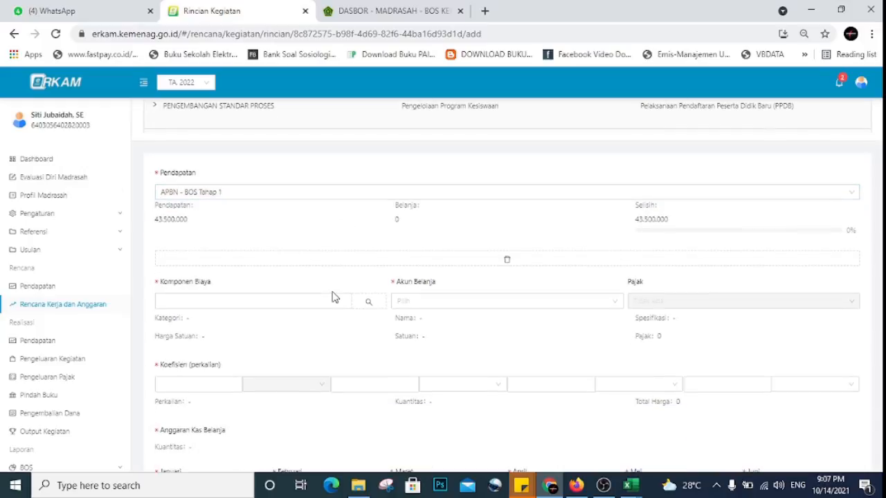
pyautogui.scroll(-1, 332, 296)
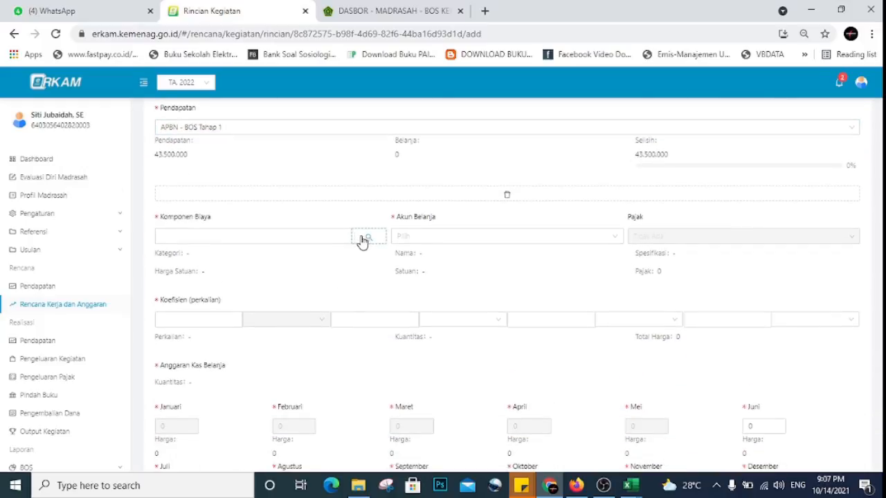
# Open the Komponen Biaya search and expand 4 - Kebutuhan Sekolah among the cost component categories.
pyautogui.click(364, 239)
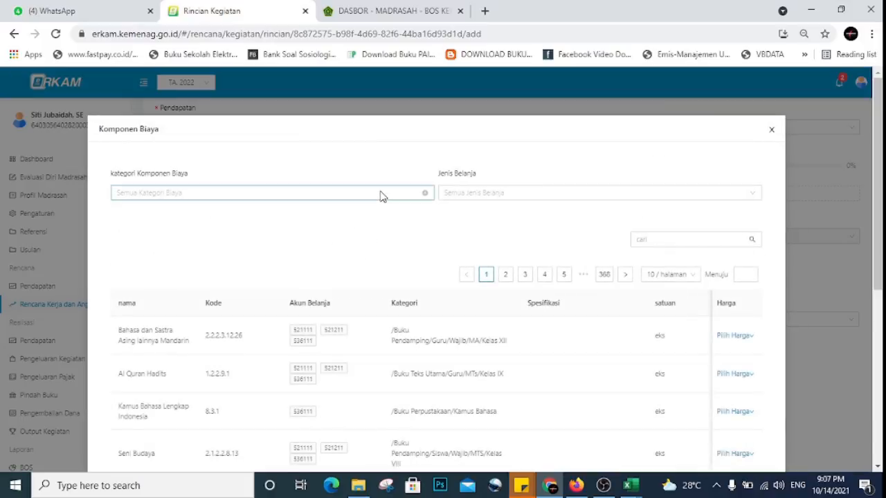
pyautogui.click(382, 197)
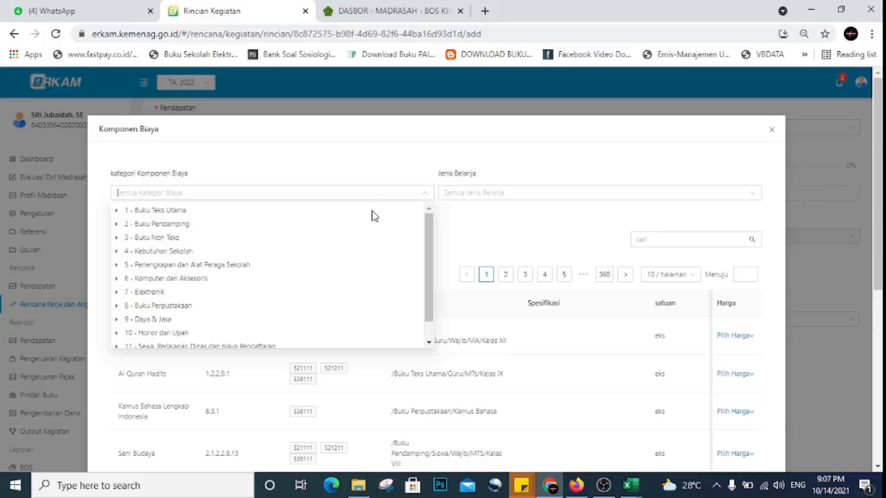
pyautogui.scroll(-2, 369, 217)
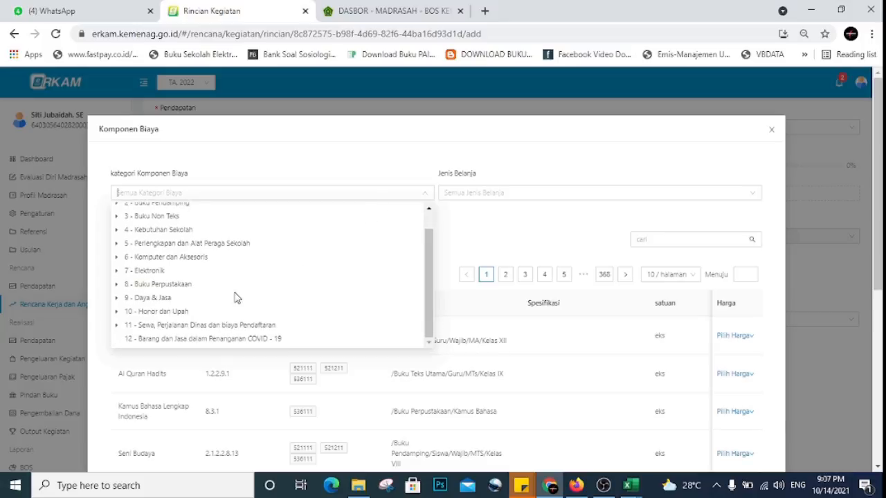
pyautogui.scroll(1, 172, 289)
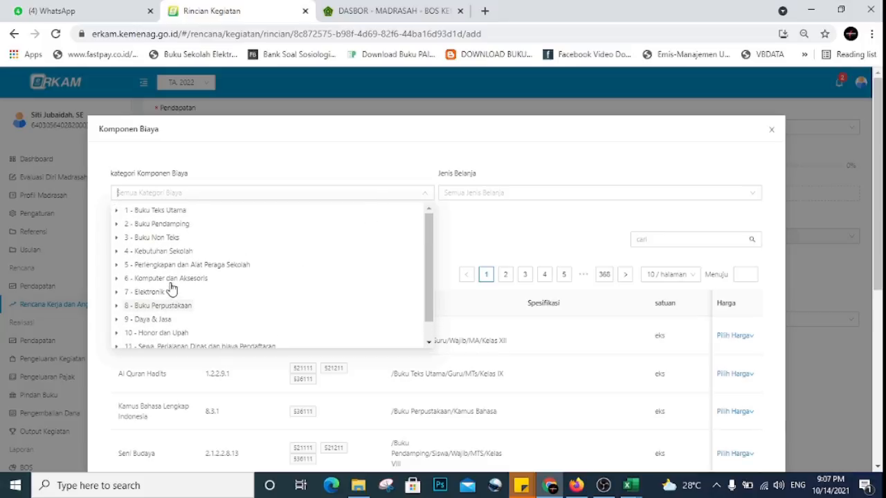
pyautogui.click(117, 252)
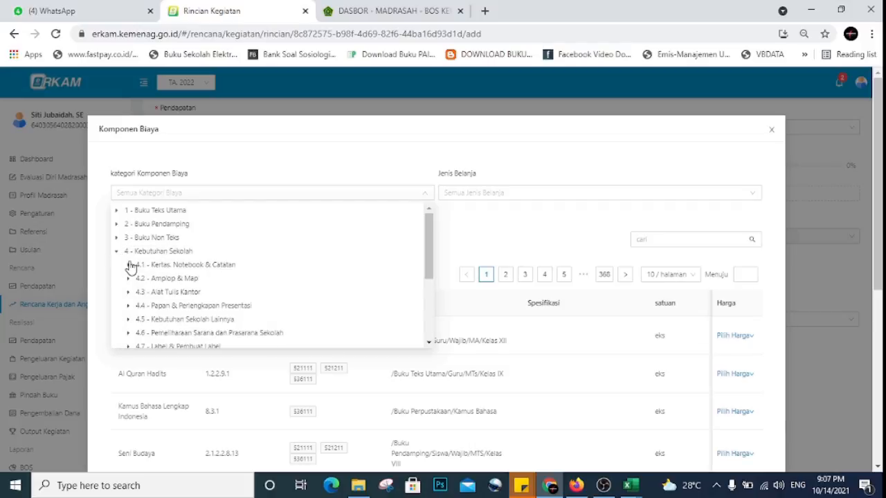
# Look up the Belanja ATK items under Pelaksanaan PPDB in the RKAM 2022 - Copy Excel workbook.
pyautogui.click(629, 487)
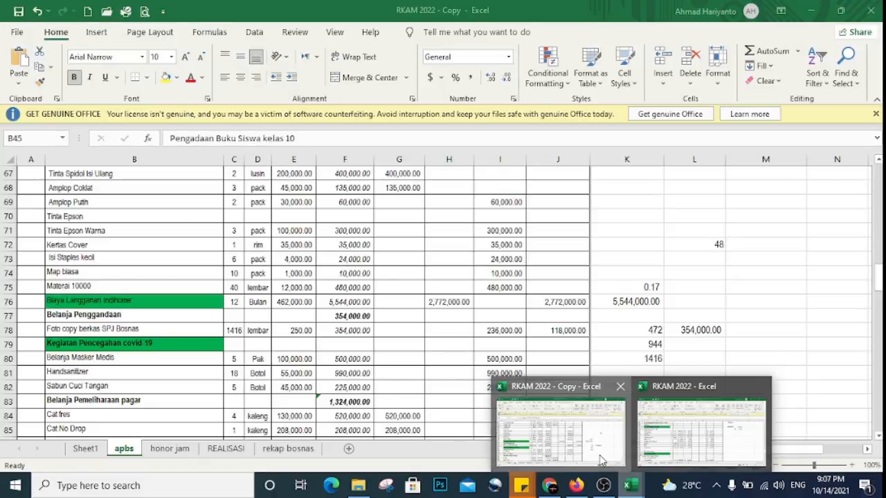
pyautogui.click(601, 458)
pyautogui.scroll(12, 351, 359)
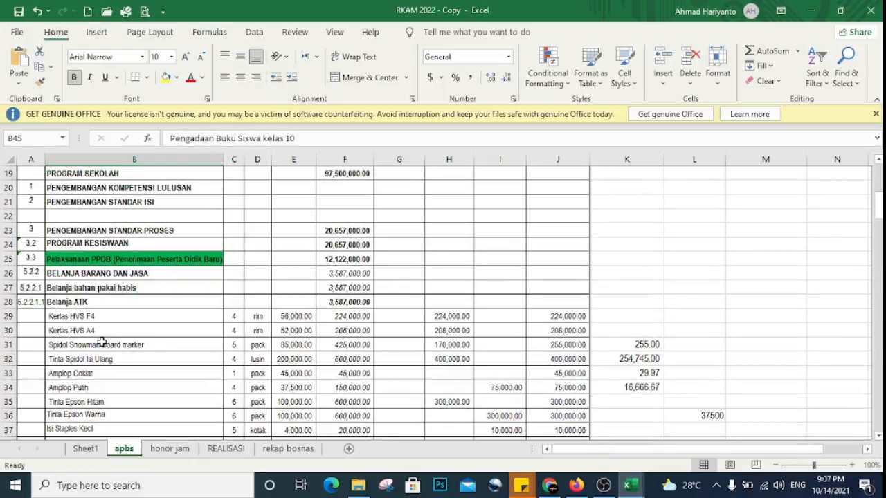
# Switch back to Chrome and filter the cost components by category 4.1.15 - Kertas Hvs under Kertas, Notebook & Catatan.
pyautogui.click(549, 485)
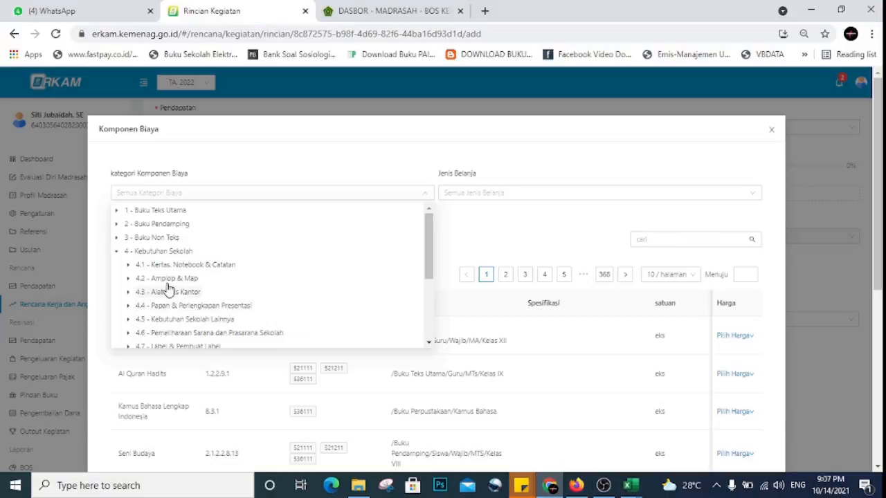
pyautogui.click(137, 266)
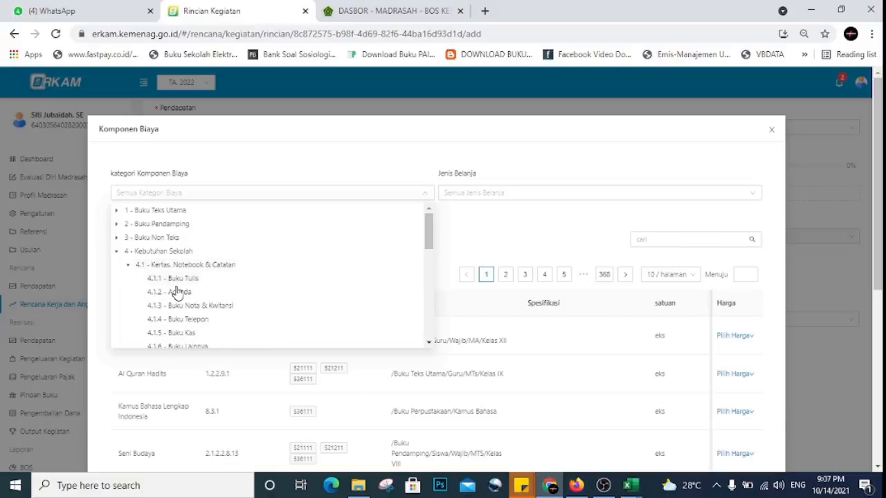
pyautogui.scroll(-1, 178, 294)
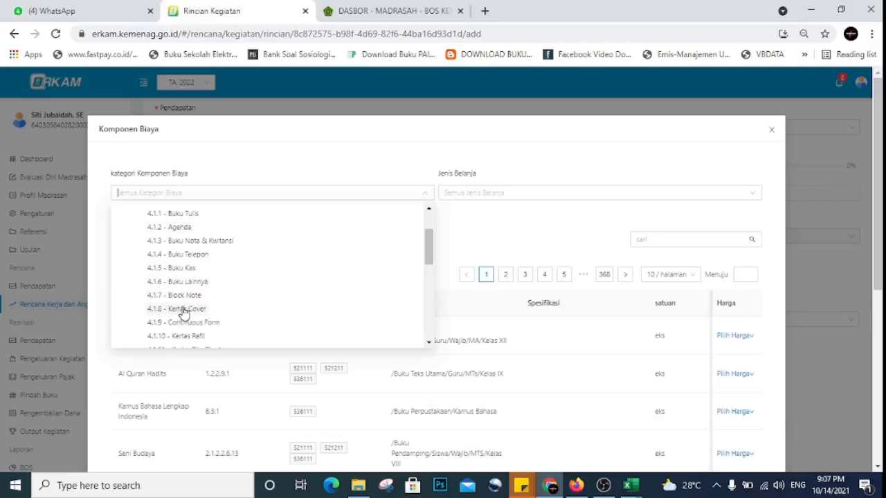
pyautogui.scroll(1, 184, 288)
pyautogui.scroll(-2, 184, 289)
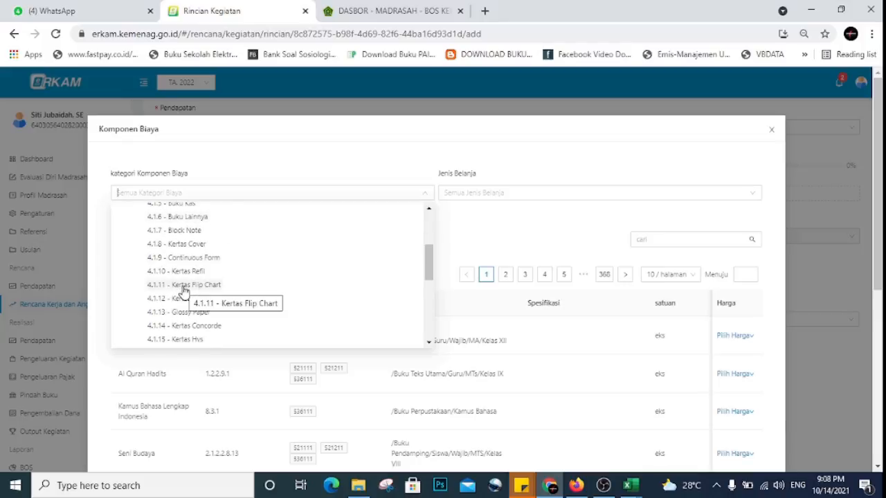
pyautogui.scroll(-1, 206, 296)
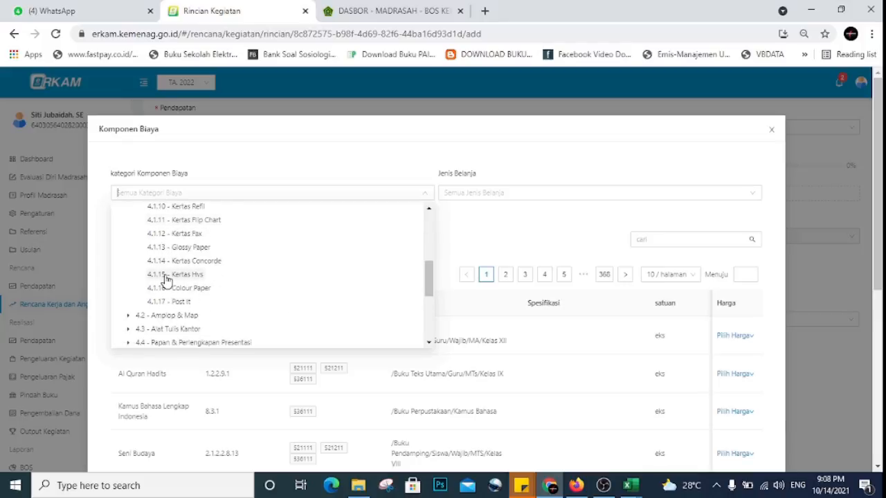
pyautogui.click(173, 276)
# Filter the cost components by expense type 521211 - Belanja Bahan under 521 - Belanja Barang.
pyautogui.click(501, 197)
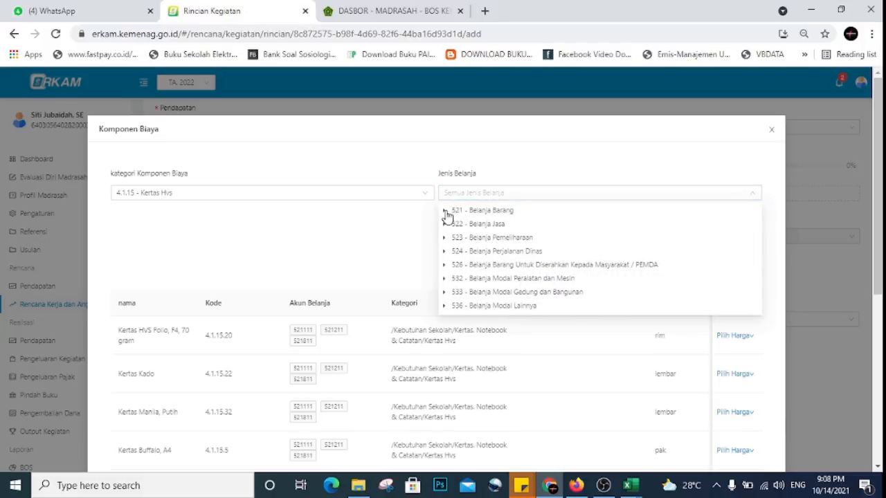
pyautogui.click(446, 212)
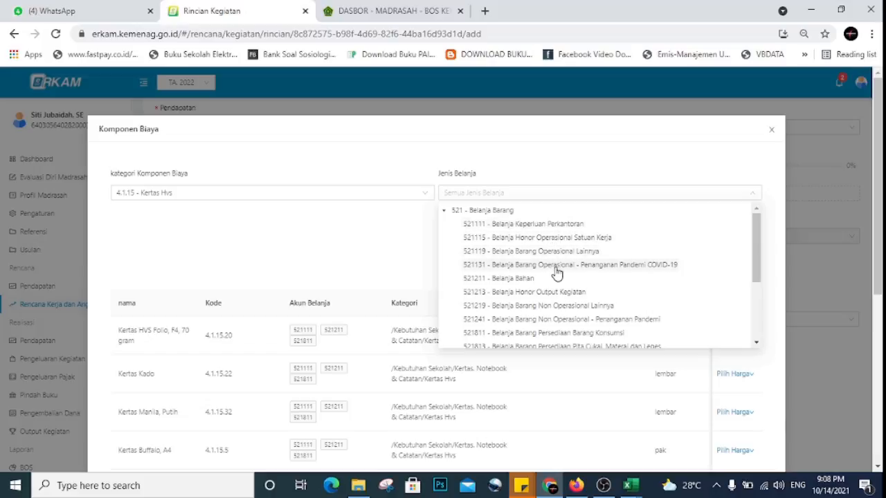
pyautogui.scroll(-2, 558, 271)
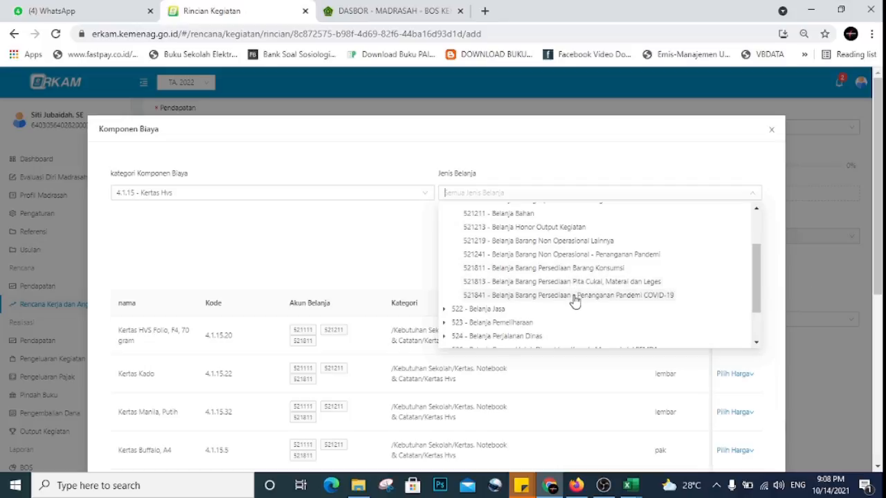
pyautogui.scroll(2, 574, 271)
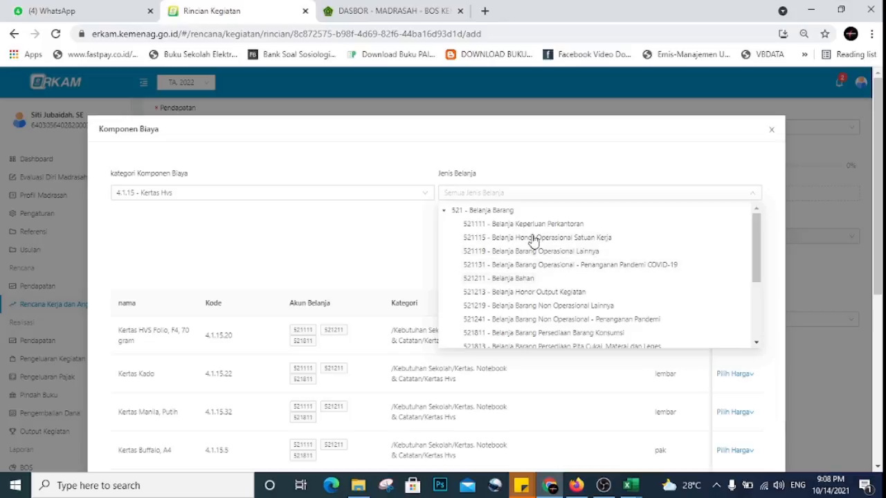
pyautogui.click(526, 280)
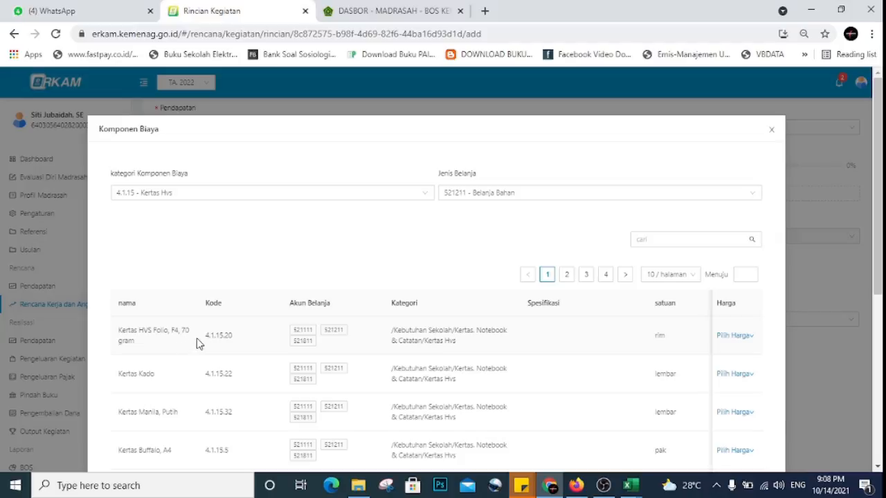
# Pick Kertas HVS Folio, F4, 70 gram with a custom unit price of 56000, checking the RKAM 2022 - Copy workbook for the price.
pyautogui.click(732, 336)
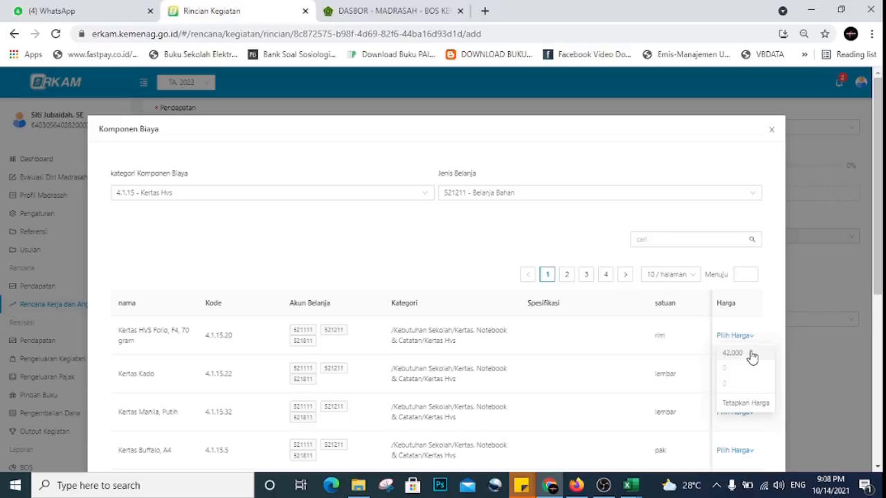
pyautogui.click(746, 404)
pyautogui.moveTo(619, 479)
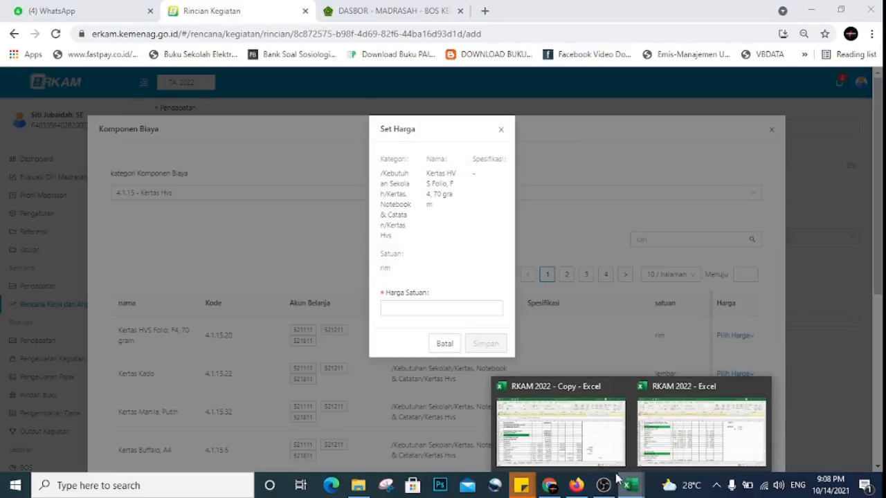
pyautogui.click(606, 460)
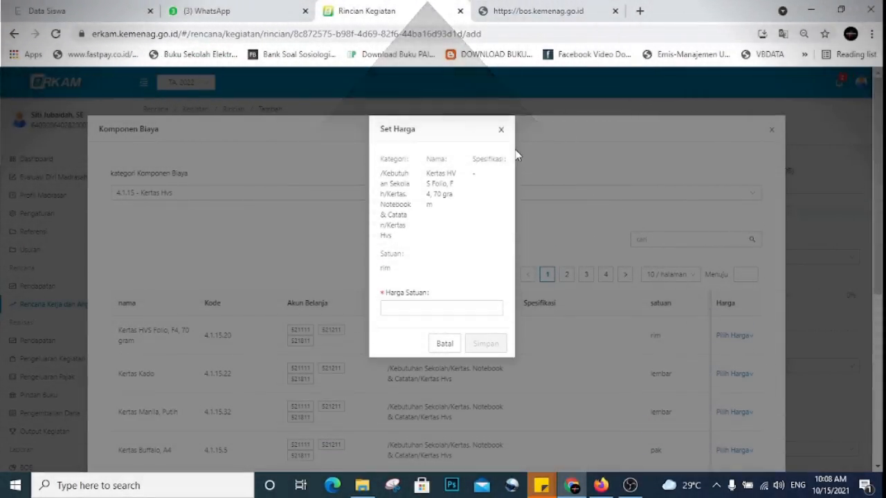
pyautogui.click(448, 306)
pyautogui.write('56000')
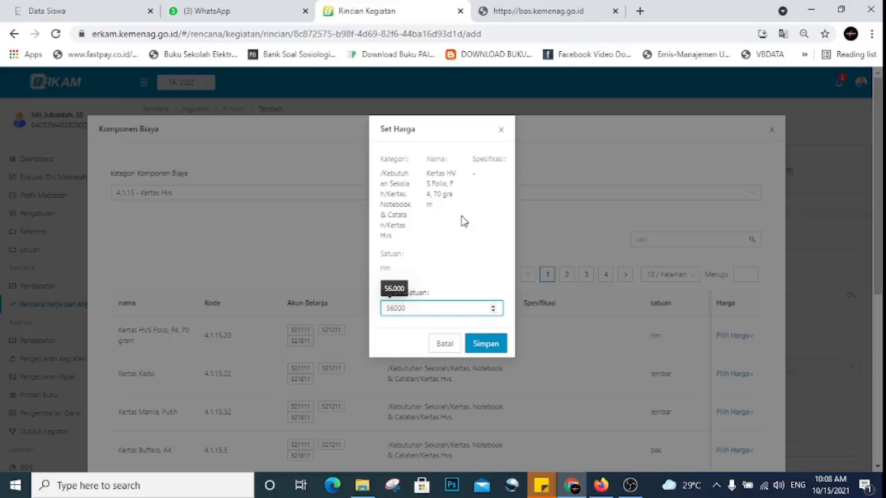
pyautogui.click(485, 344)
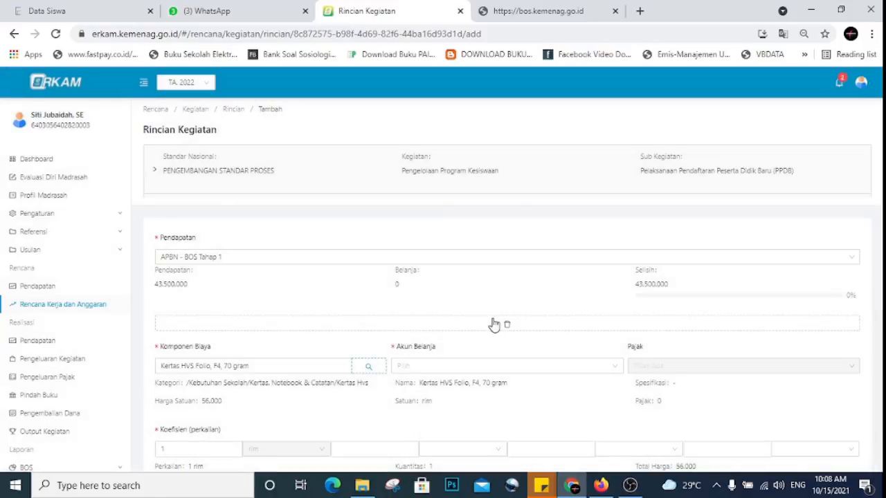
# Assign 521211 - Belanja Bahan as the expense account for the F4 paper.
pyautogui.scroll(-1, 457, 269)
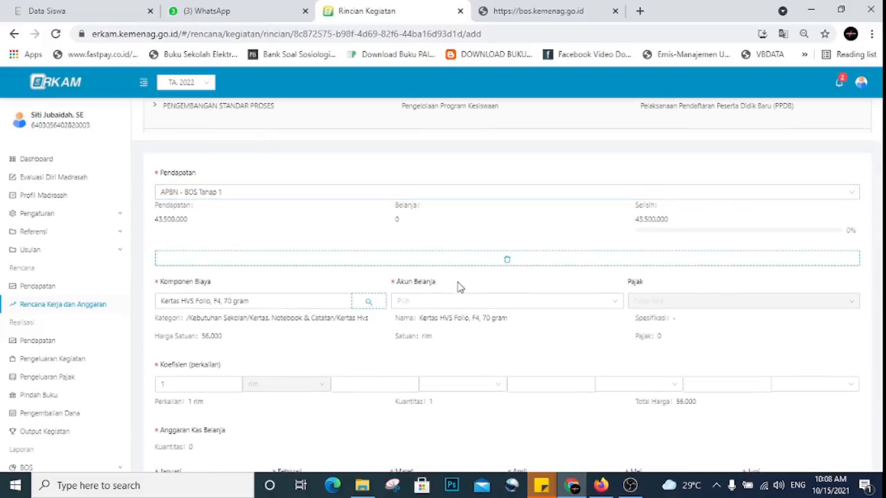
pyautogui.click(468, 304)
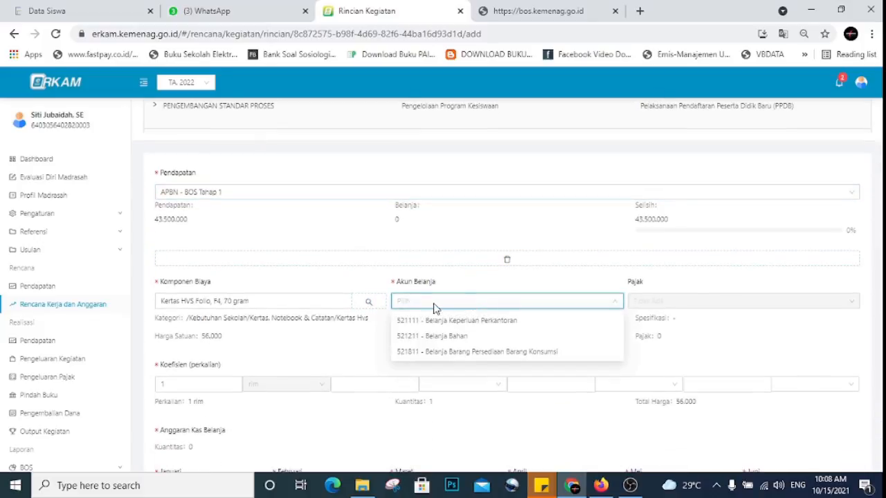
pyautogui.click(446, 337)
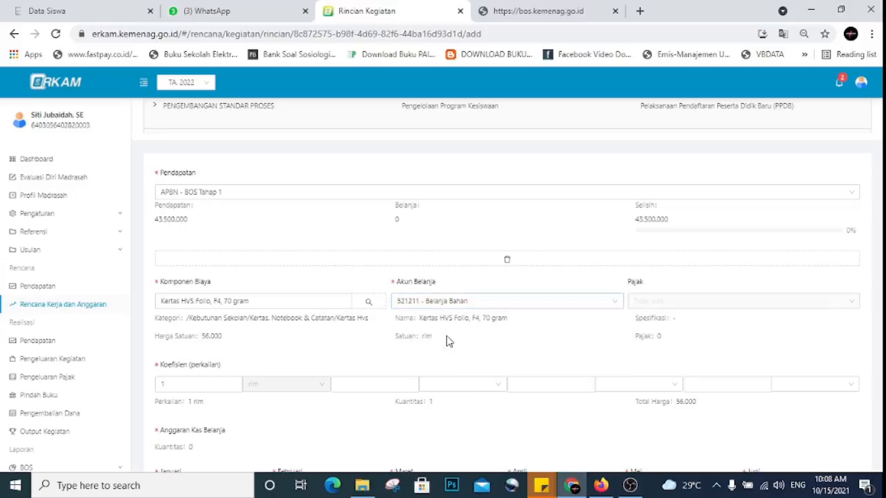
# Set the paper's coefficient to 4 rim and enter 4 as the second multiplier.
pyautogui.scroll(-1, 456, 316)
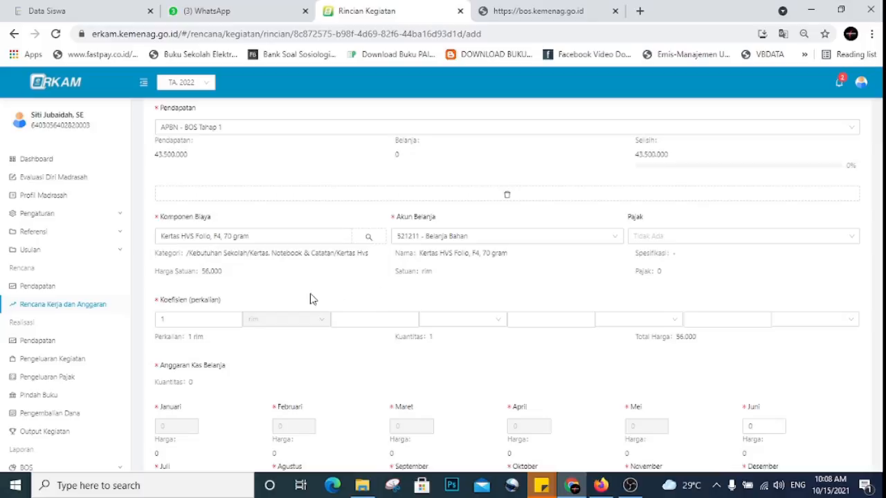
pyautogui.click(218, 319)
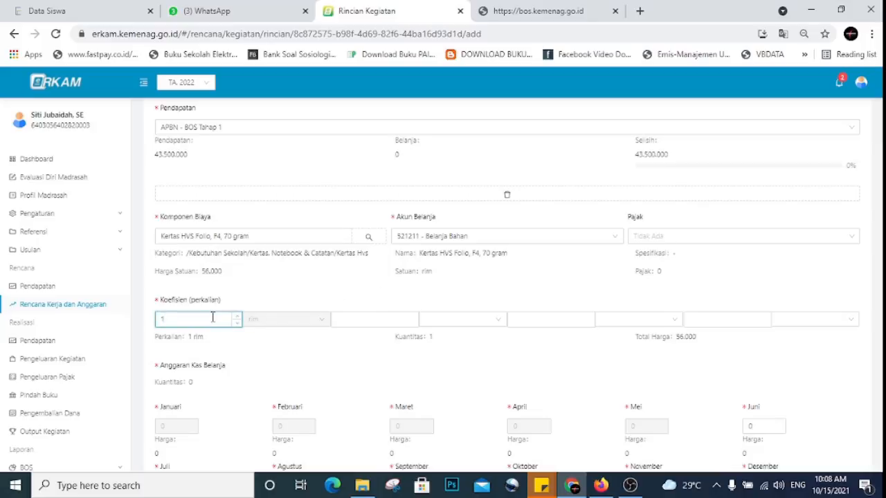
pyautogui.press('BackSpace')
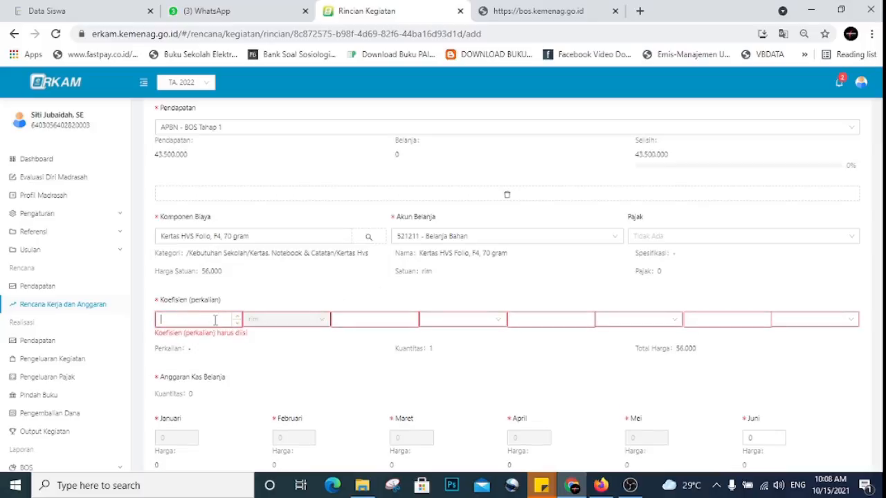
pyautogui.write('4')
pyautogui.click(380, 320)
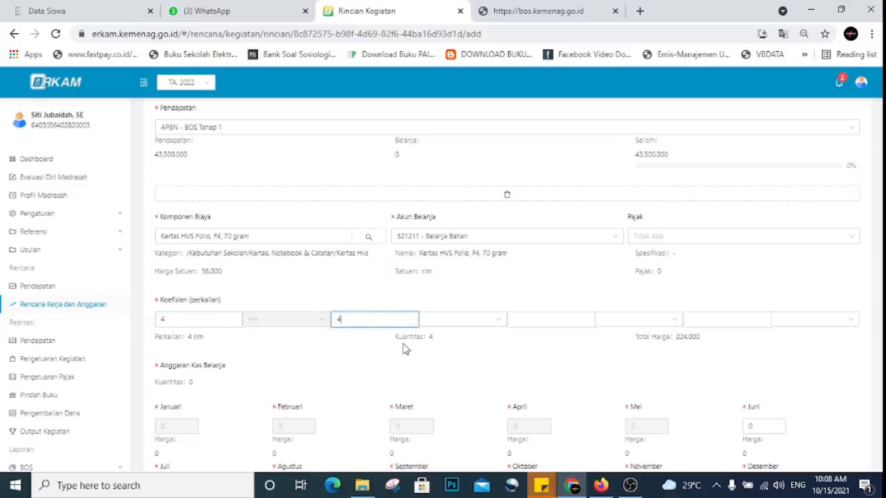
# Allocate a quantity of 4 to Juni in the cash budget and save the entry with the option to add another.
pyautogui.scroll(-2, 409, 349)
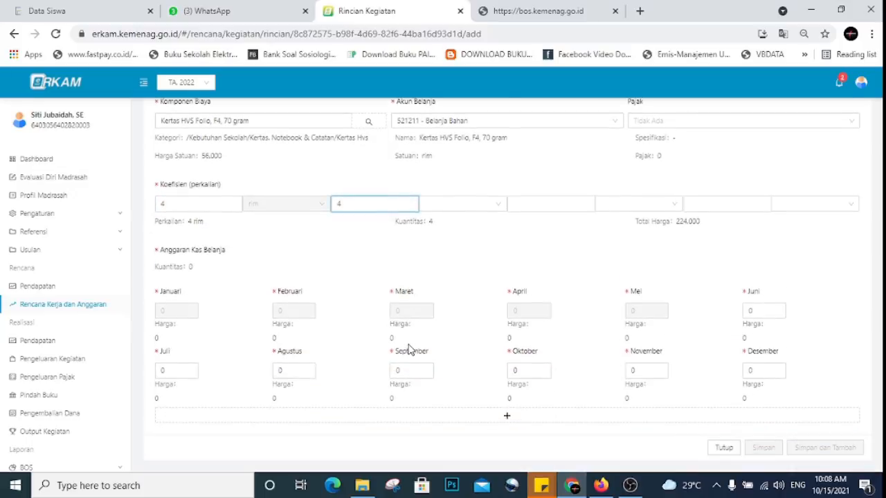
pyautogui.doubleClick(745, 316)
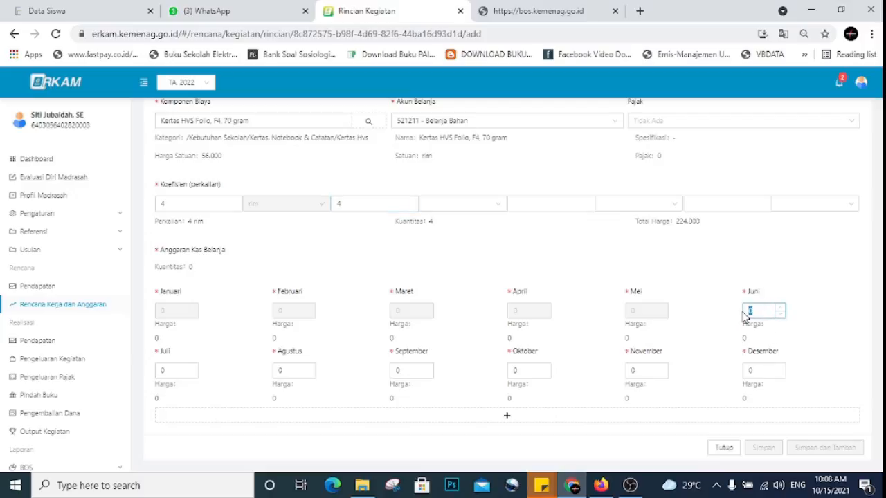
pyautogui.write('4')
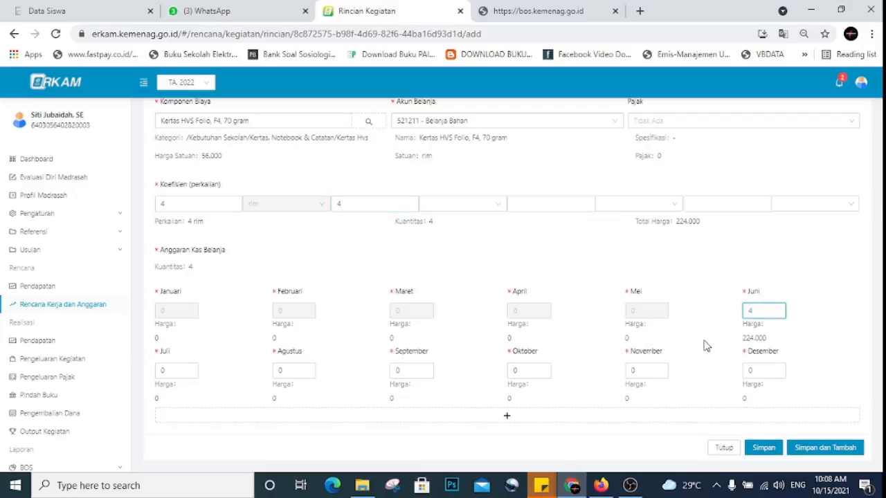
pyautogui.click(807, 453)
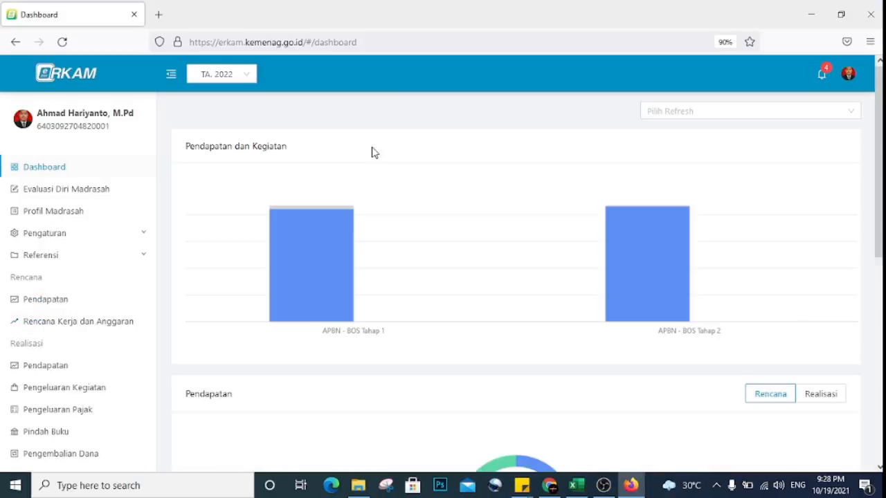
# Switch to Chrome and review the Rencana Kerja dan Anggaran activity list, checking the sub-activity and expected result of the Ujian Nasional row.
pyautogui.click(553, 487)
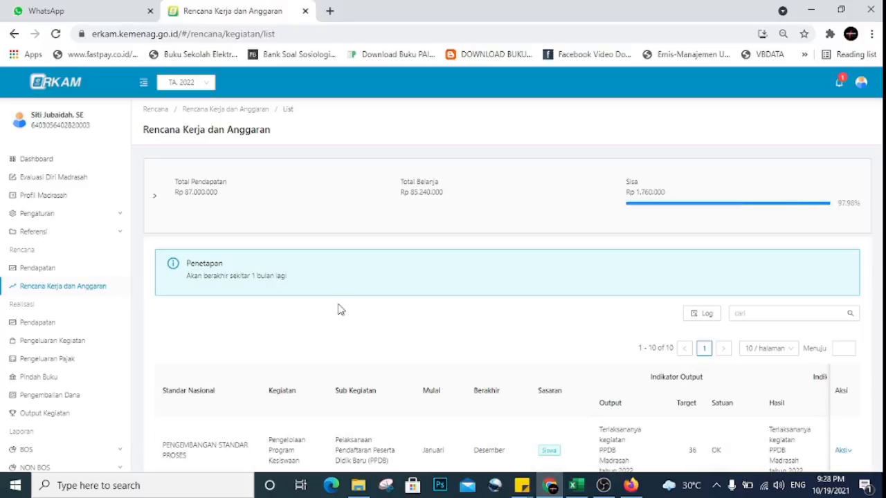
pyautogui.scroll(-1, 319, 305)
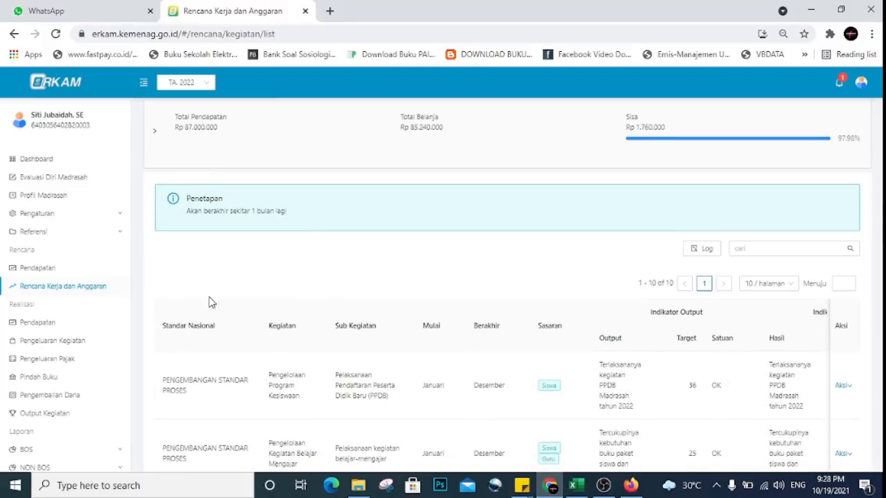
pyautogui.scroll(-2, 211, 302)
pyautogui.scroll(-1, 647, 297)
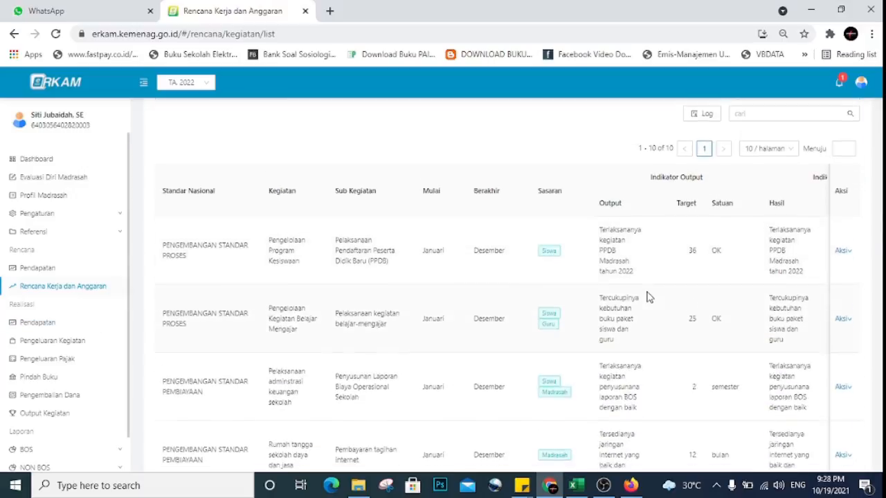
pyautogui.scroll(-6, 647, 297)
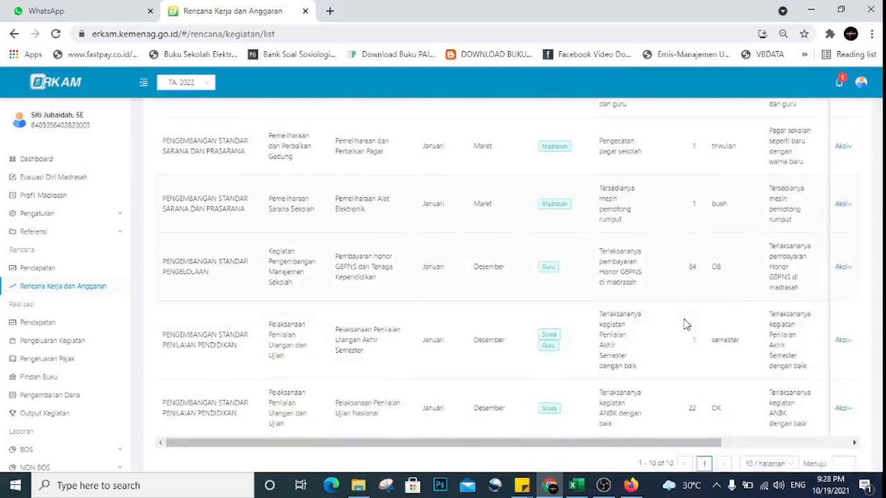
pyautogui.scroll(-1, 685, 325)
pyautogui.moveTo(843, 380)
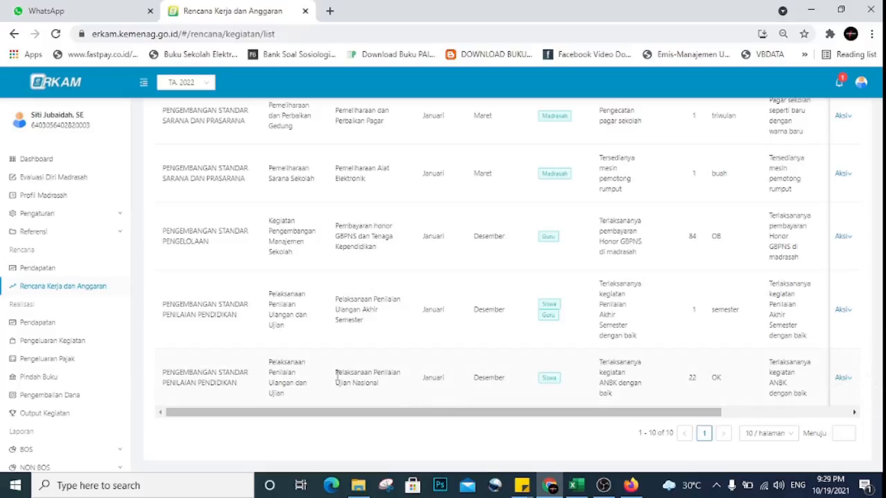
pyautogui.moveTo(337, 376); pyautogui.dragTo(405, 384)
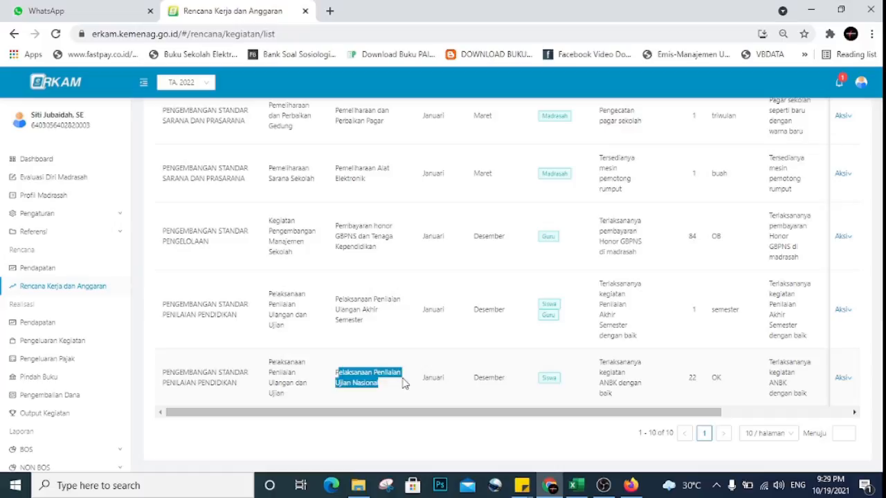
pyautogui.click(363, 378)
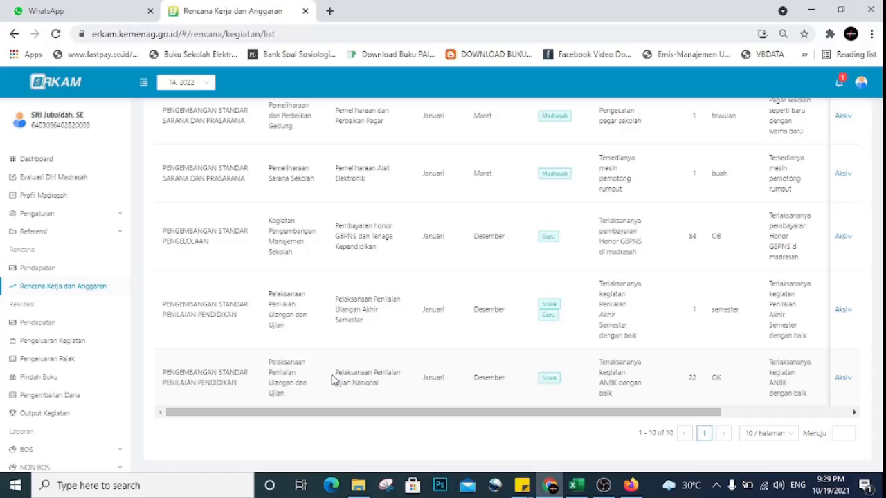
pyautogui.moveTo(334, 379); pyautogui.dragTo(382, 385)
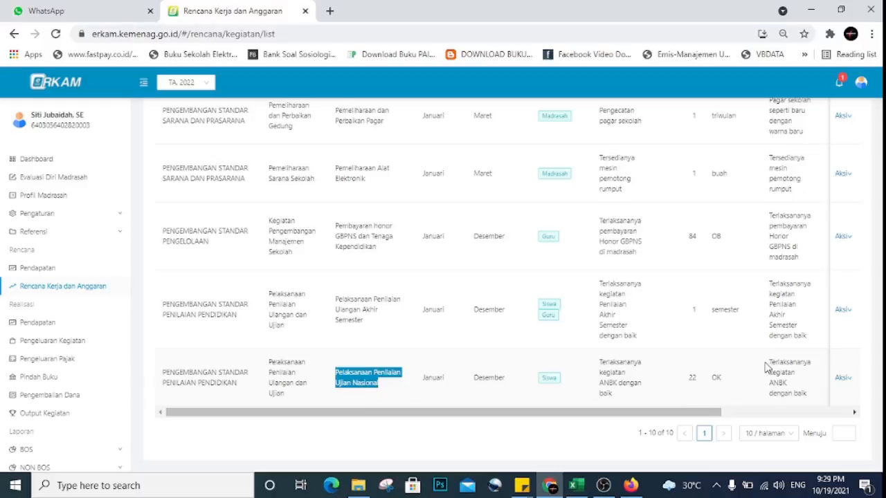
pyautogui.moveTo(770, 362); pyautogui.dragTo(804, 393)
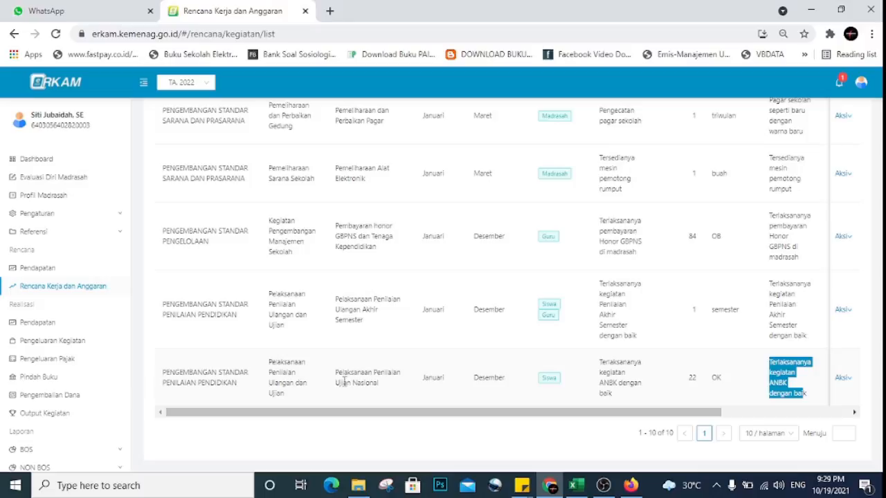
# Check the sub-activity and expected result of the Pelaksanaan Penilaian Ujian Nasional row, and open its cost details.
pyautogui.moveTo(336, 372); pyautogui.dragTo(367, 383)
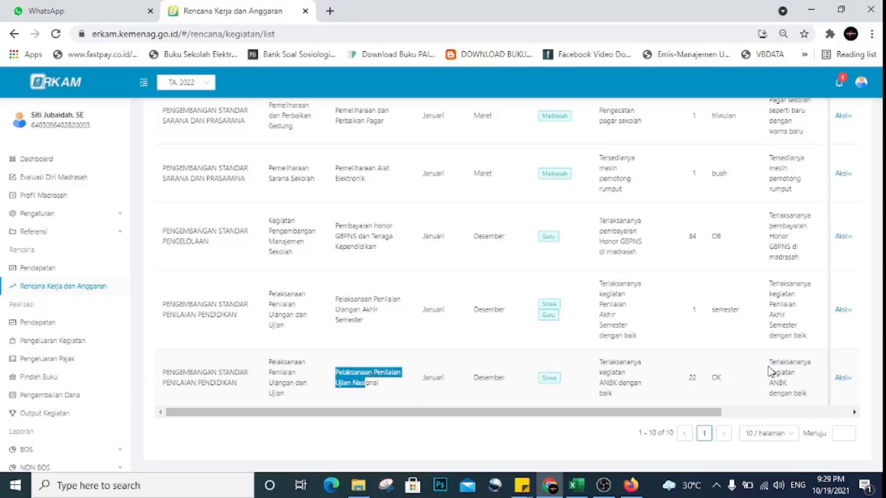
pyautogui.moveTo(769, 362); pyautogui.dragTo(818, 399)
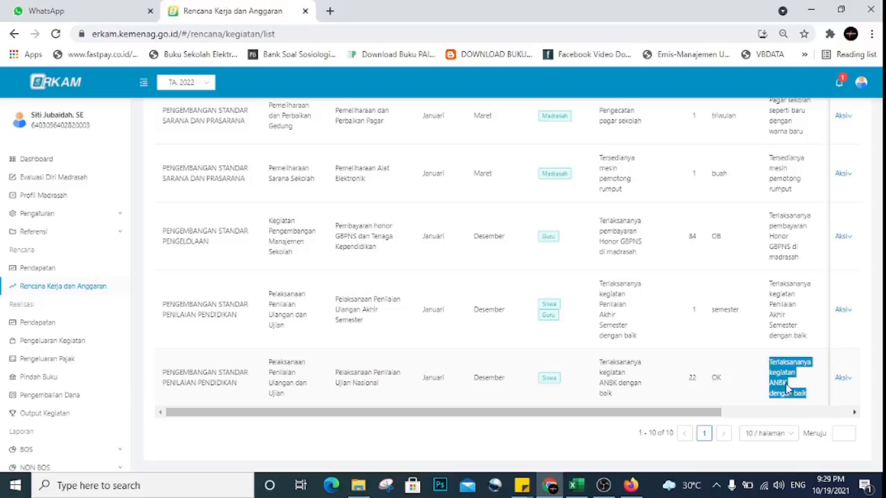
pyautogui.click(843, 380)
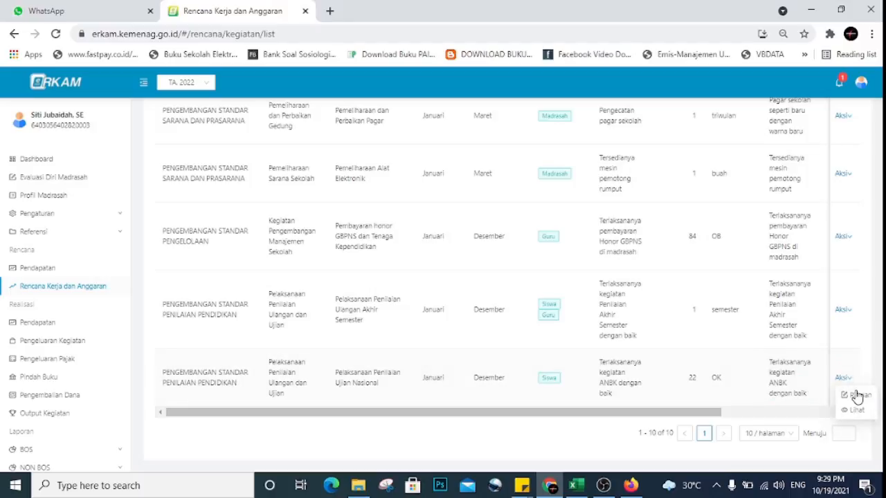
pyautogui.click(858, 395)
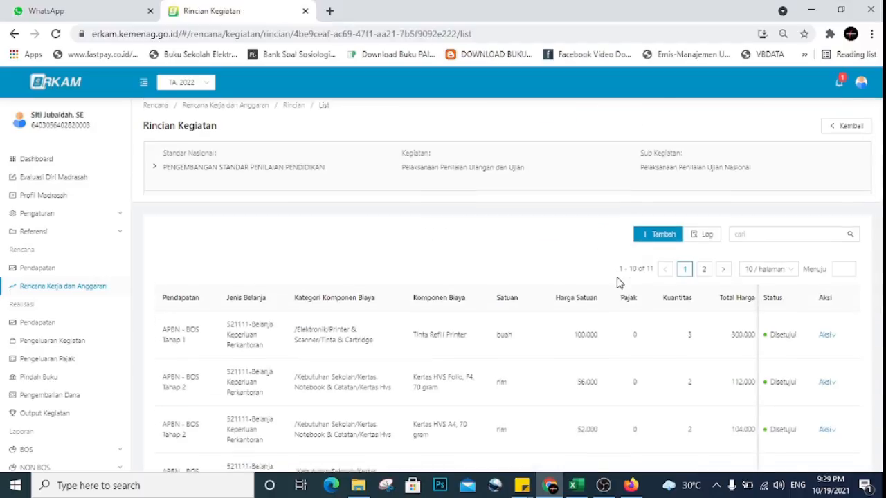
# Examine the cost items of the Ujian Nasional activity, including Pulsa Prabayar, with their quantities and approval statuses.
pyautogui.scroll(-2, 618, 283)
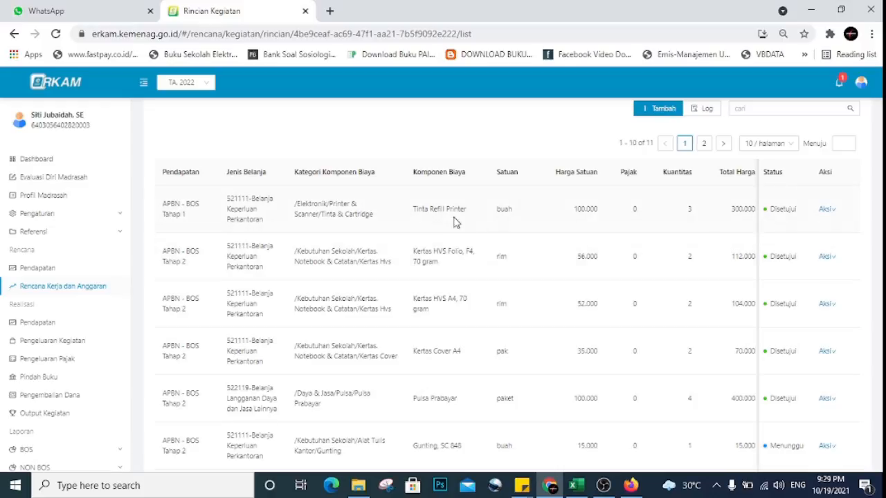
pyautogui.scroll(-1, 451, 221)
pyautogui.scroll(-2, 451, 238)
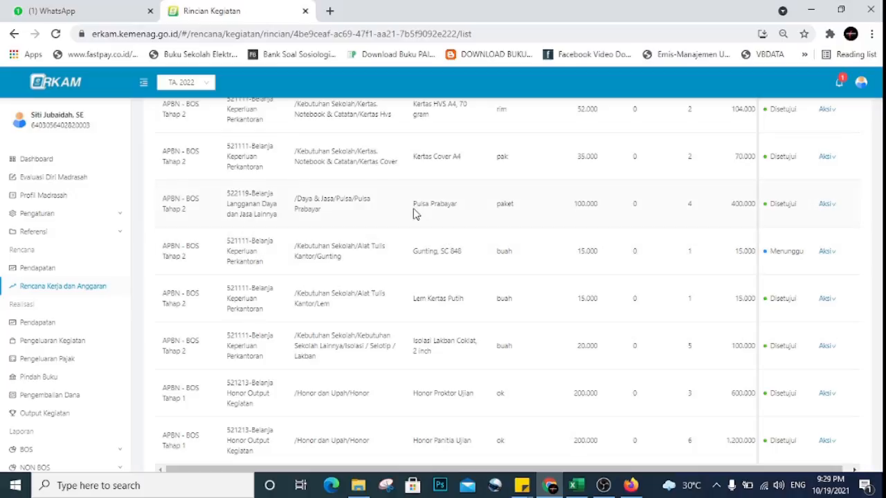
pyautogui.moveTo(415, 207); pyautogui.dragTo(458, 208)
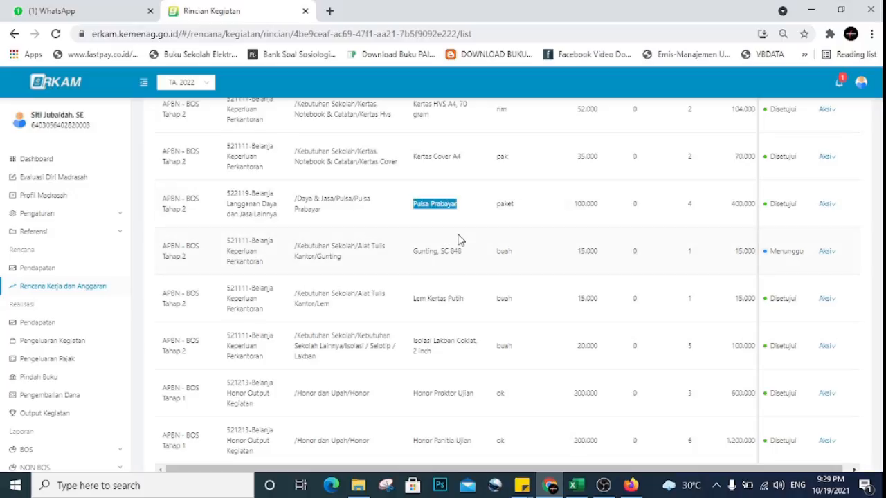
pyautogui.scroll(-2, 461, 242)
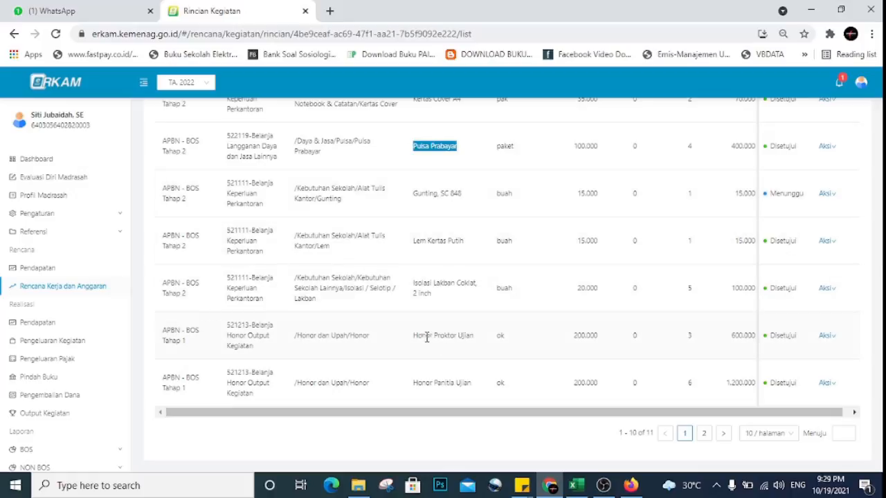
pyautogui.scroll(1, 468, 283)
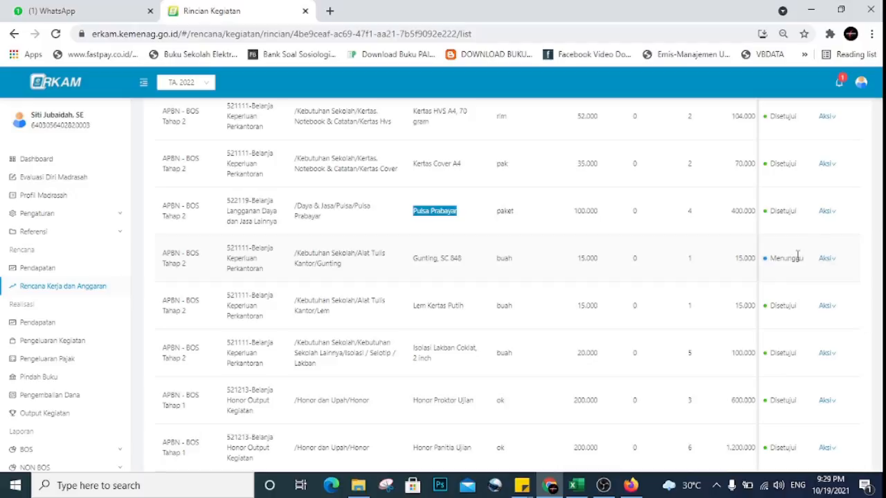
pyautogui.scroll(3, 796, 256)
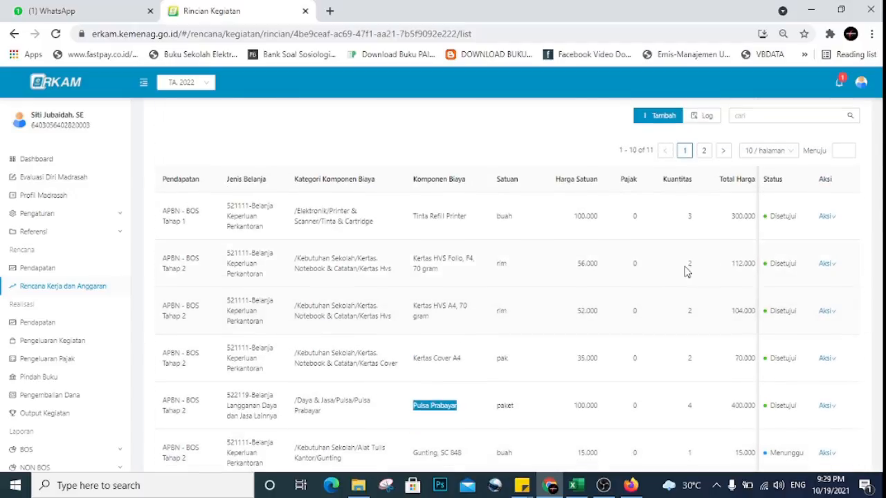
pyautogui.scroll(-4, 670, 277)
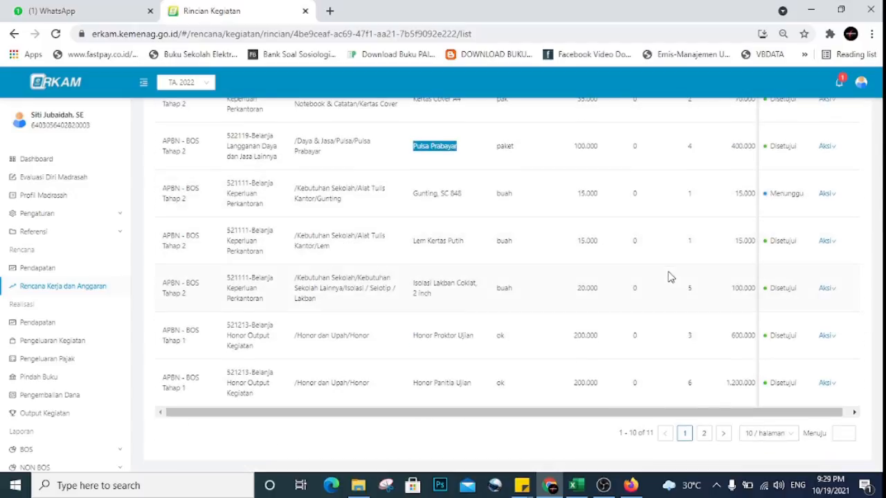
# Return to the Rencana Kerja dan Anggaran list and look through the planned activities down to the last row.
pyautogui.click(63, 287)
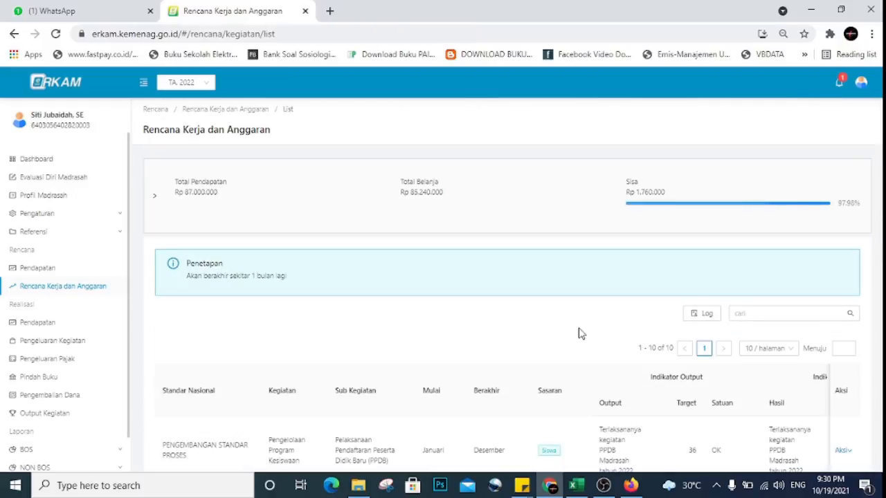
pyautogui.scroll(-5, 581, 332)
pyautogui.scroll(-3, 748, 221)
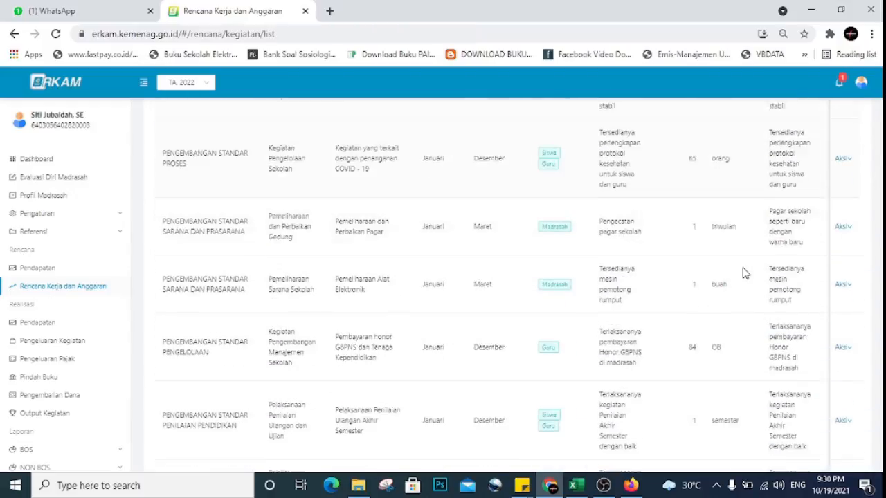
pyautogui.scroll(-3, 761, 332)
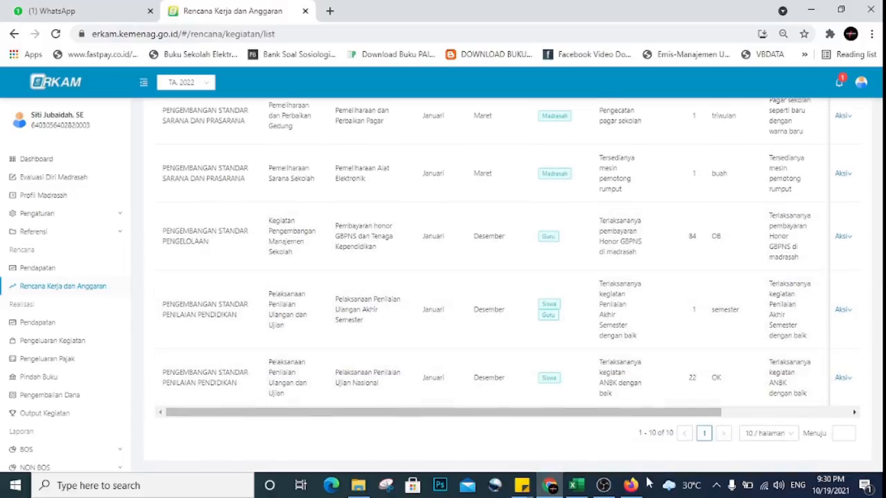
# Switch to Firefox and open the activity list from the notification about activity details awaiting approval.
pyautogui.click(628, 486)
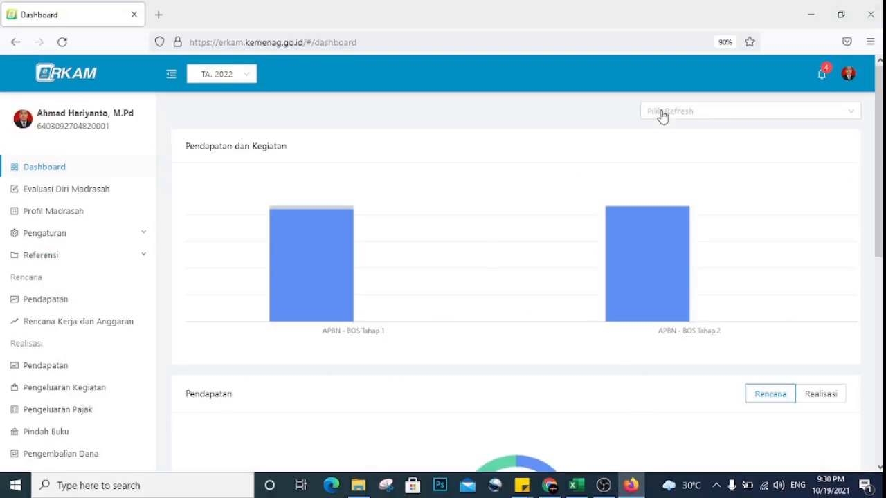
pyautogui.click(823, 75)
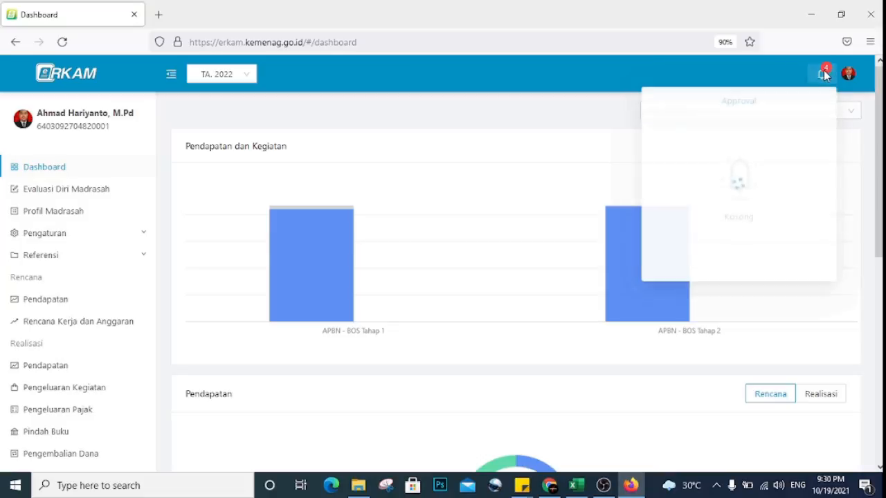
pyautogui.click(738, 150)
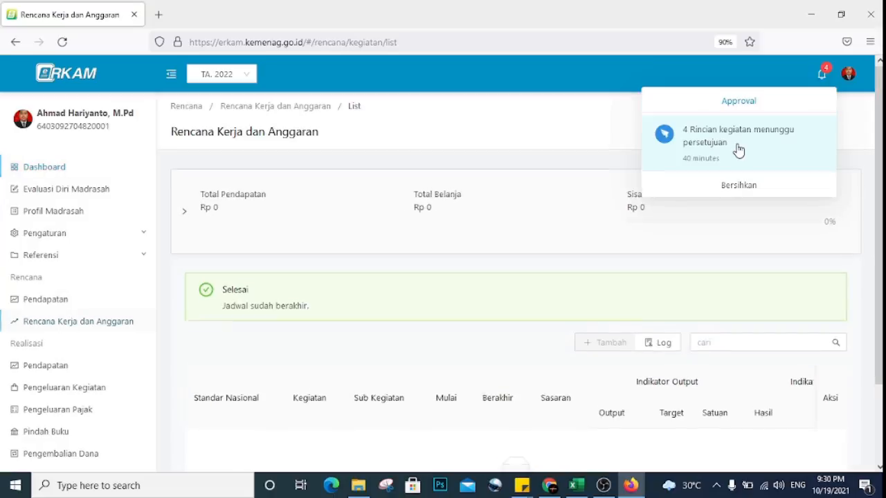
# Open the cost details of the Pelaksanaan Penilaian Ujian Nasional activity in the approver's list.
pyautogui.scroll(-10, 593, 291)
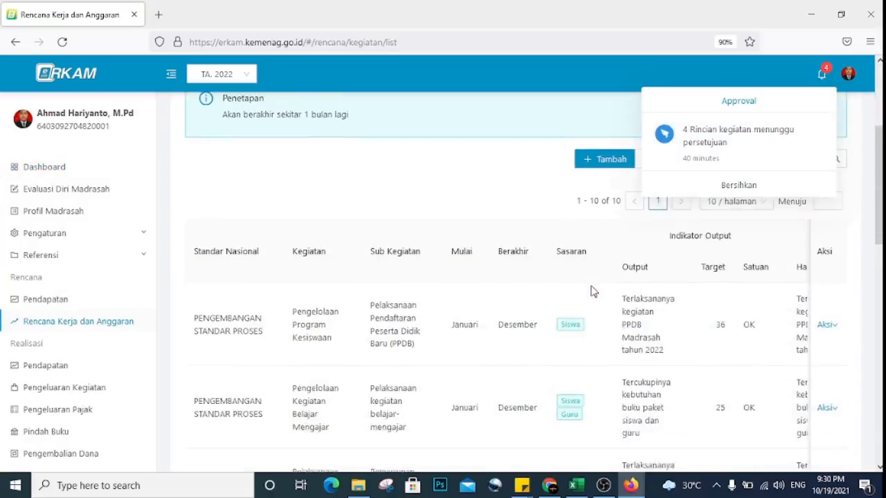
pyautogui.scroll(-2, 612, 306)
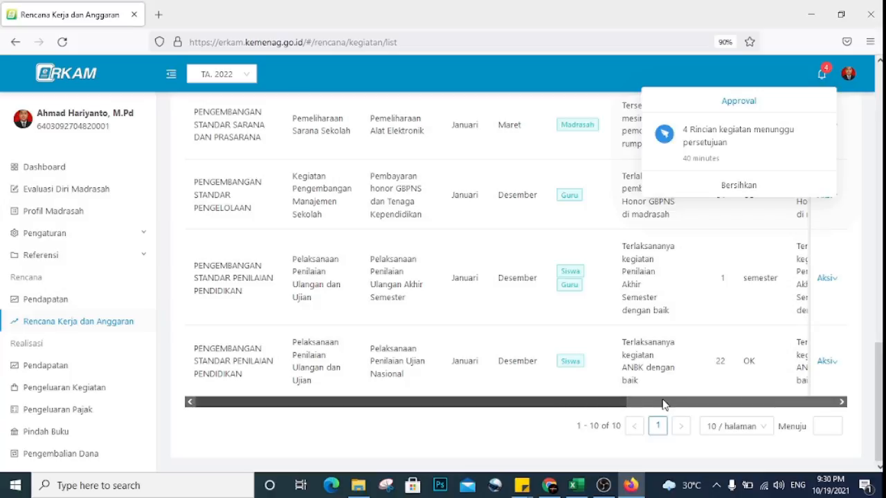
pyautogui.moveTo(618, 403); pyautogui.dragTo(741, 397)
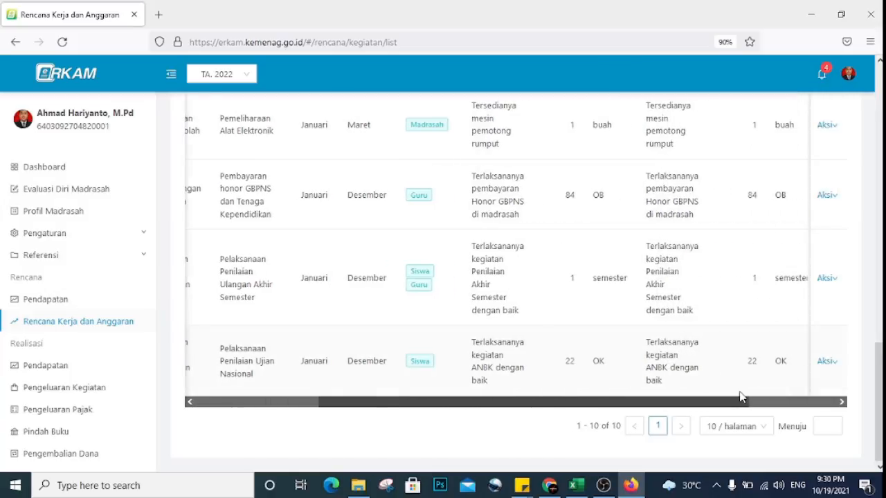
pyautogui.click(820, 367)
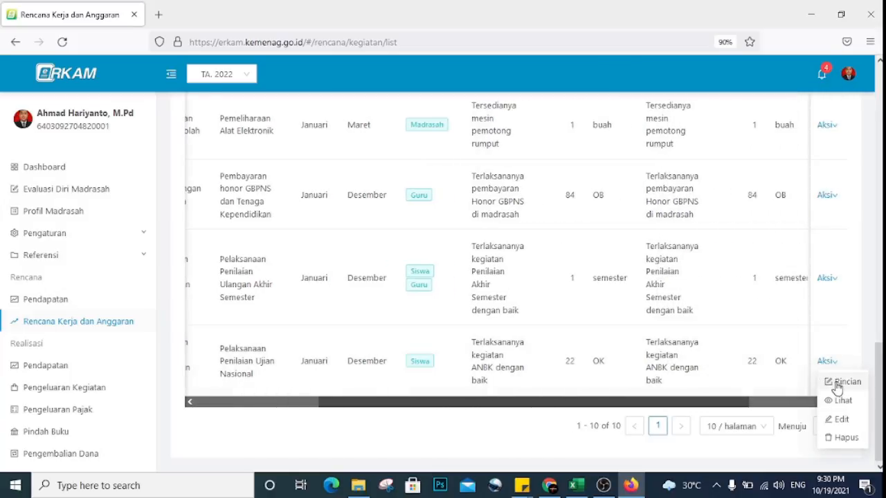
pyautogui.click(845, 382)
# Approve the waiting Gunting, SC 848 cost item of the Ujian Nasional activity.
pyautogui.scroll(-3, 765, 298)
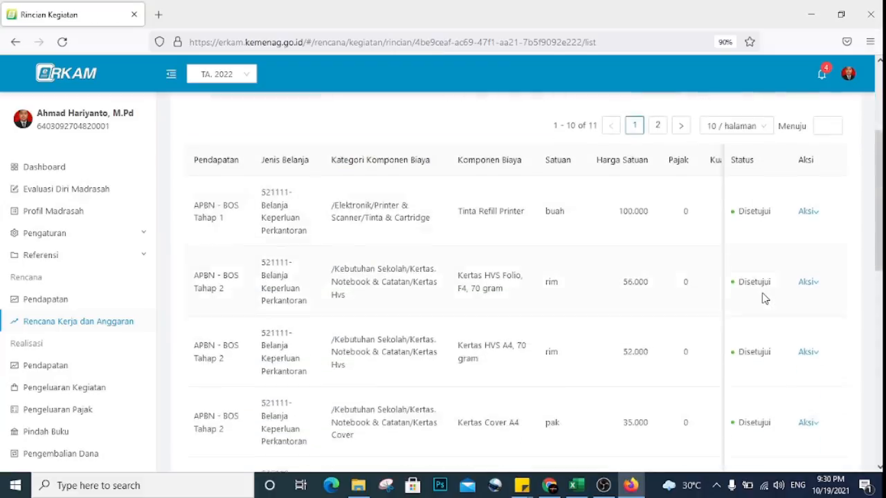
pyautogui.scroll(-5, 764, 298)
pyautogui.click(808, 257)
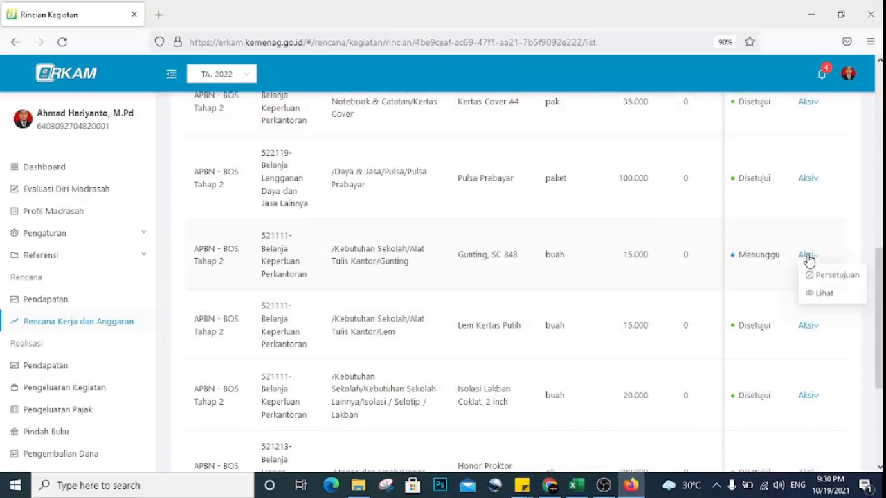
pyautogui.click(828, 279)
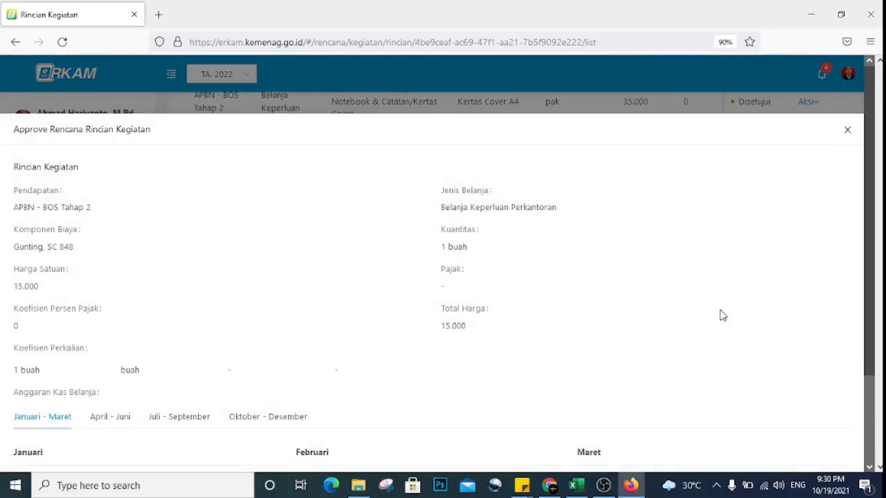
pyautogui.scroll(-2, 722, 332)
pyautogui.click(826, 443)
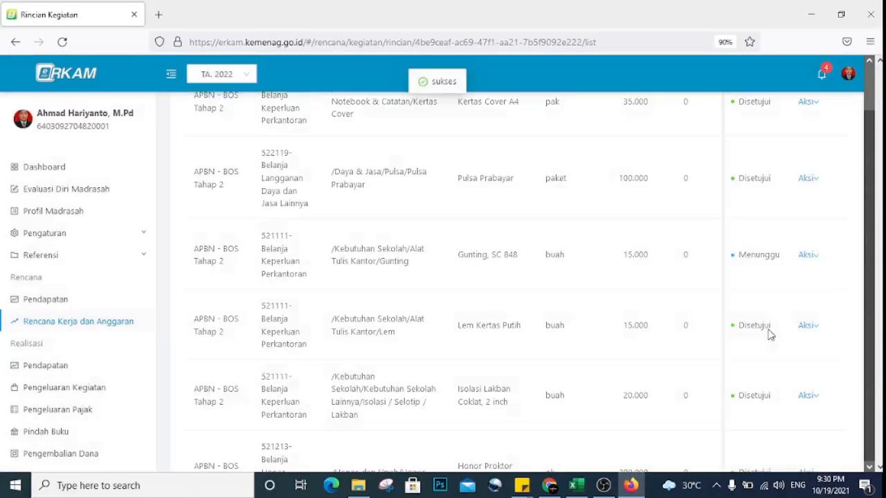
# Approve the waiting Tinta Refill Printer item on page 2 of the activity's cost details.
pyautogui.scroll(-3, 766, 327)
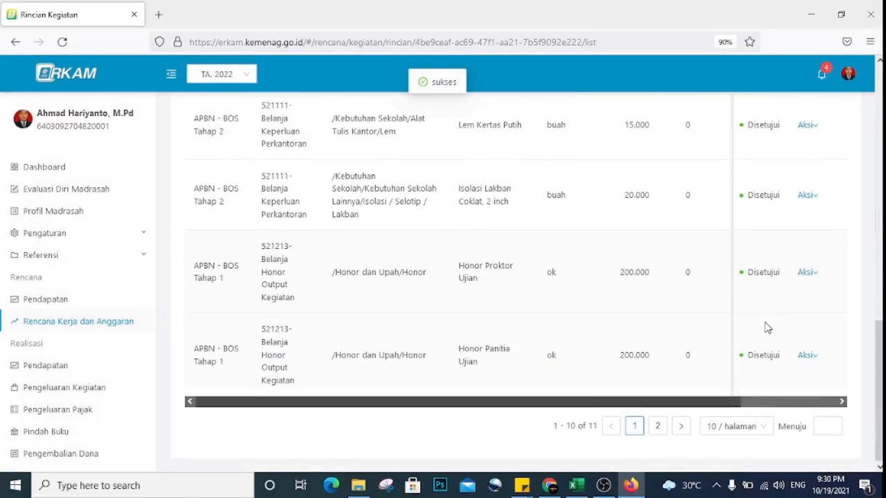
pyautogui.click(658, 427)
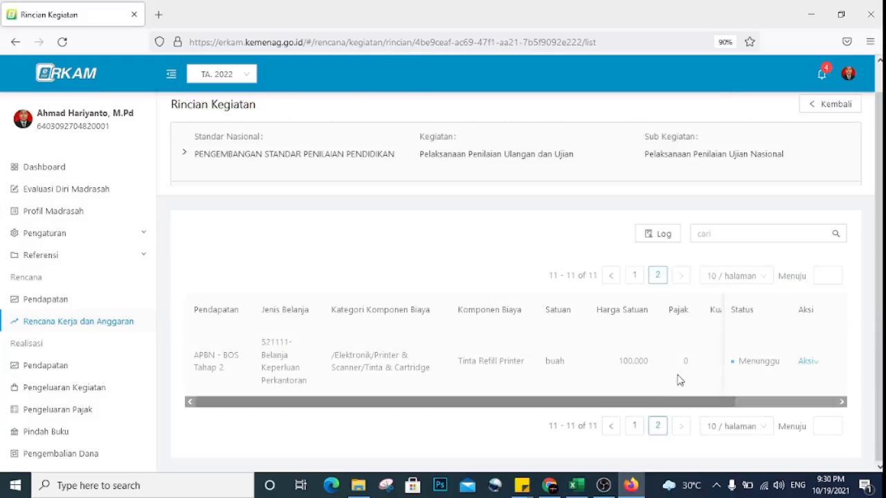
pyautogui.moveTo(816, 370)
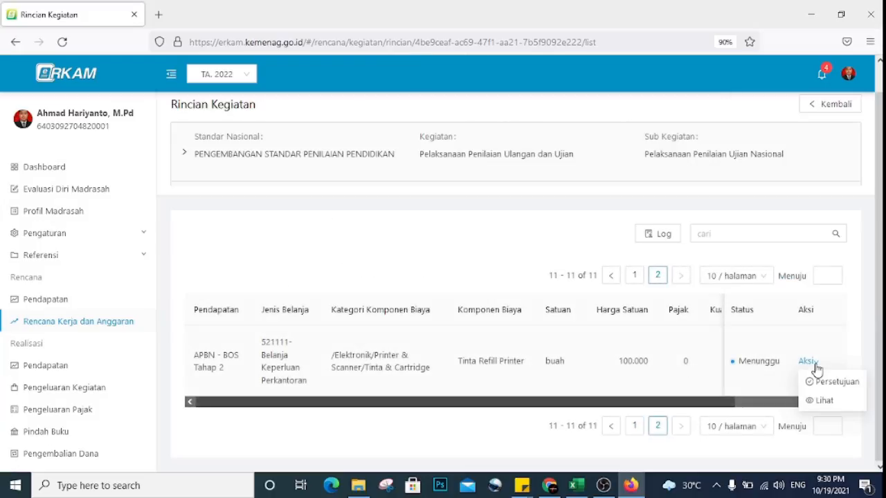
pyautogui.click(820, 382)
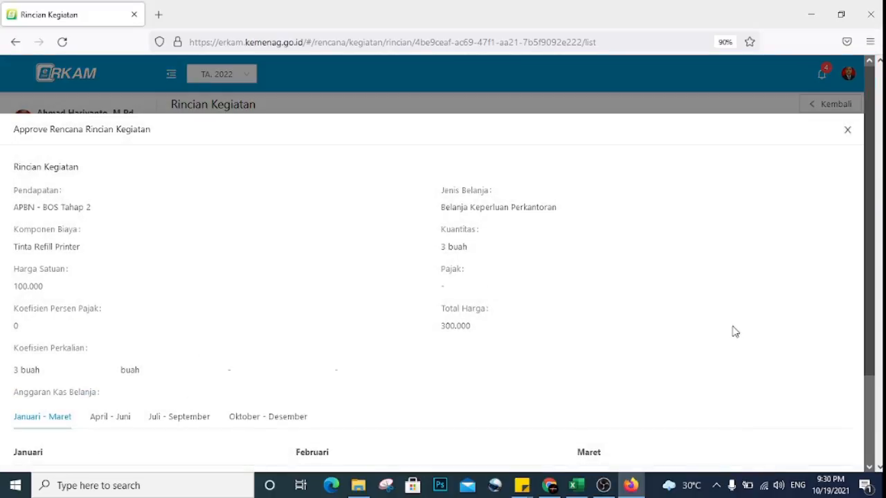
pyautogui.scroll(-2, 784, 419)
pyautogui.click(823, 441)
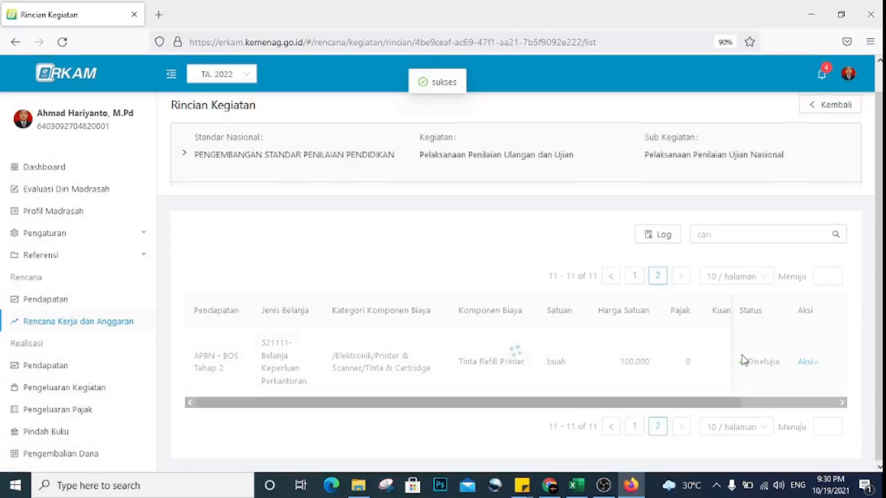
# Return to the Rencana Kerja dan Anggaran list and open the cost details of the Pemeliharaan Alat Elektronik activity.
pyautogui.click(87, 323)
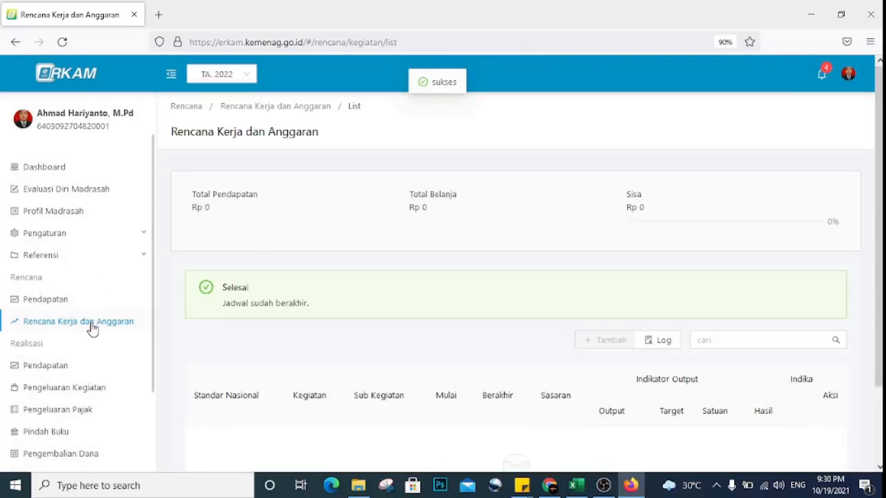
pyautogui.scroll(-1, 662, 327)
pyautogui.scroll(-7, 662, 327)
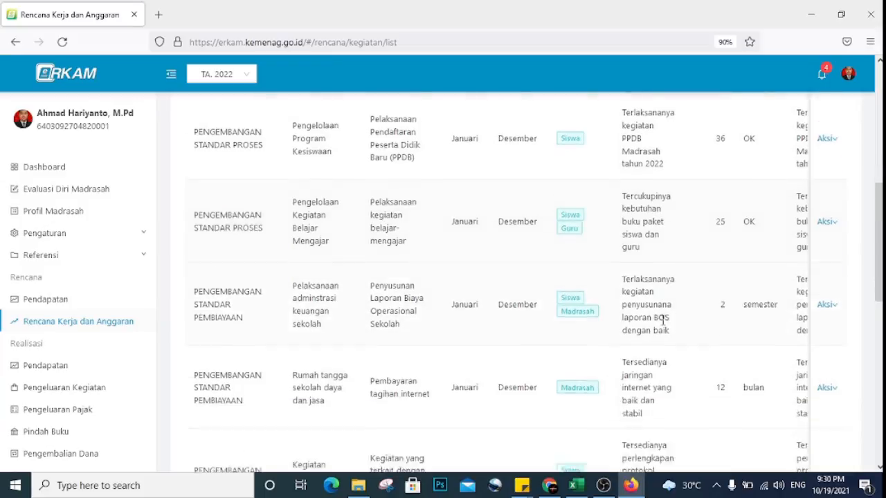
pyautogui.scroll(-2, 663, 320)
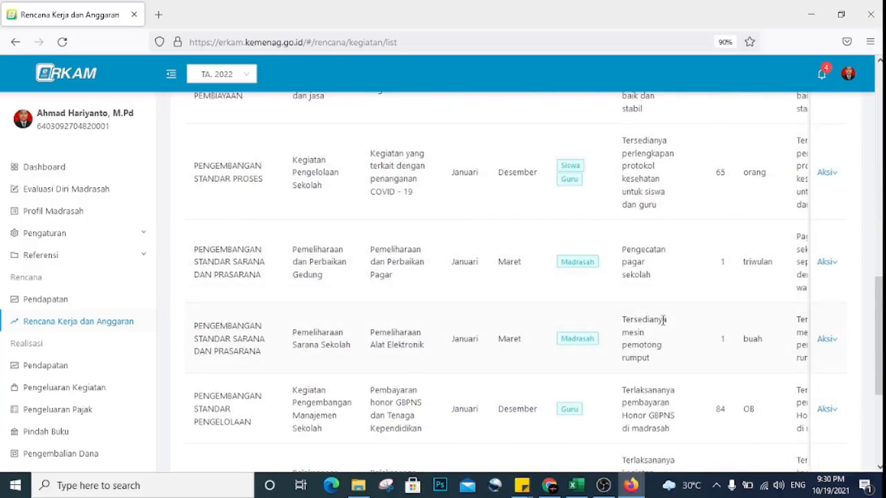
pyautogui.click(820, 339)
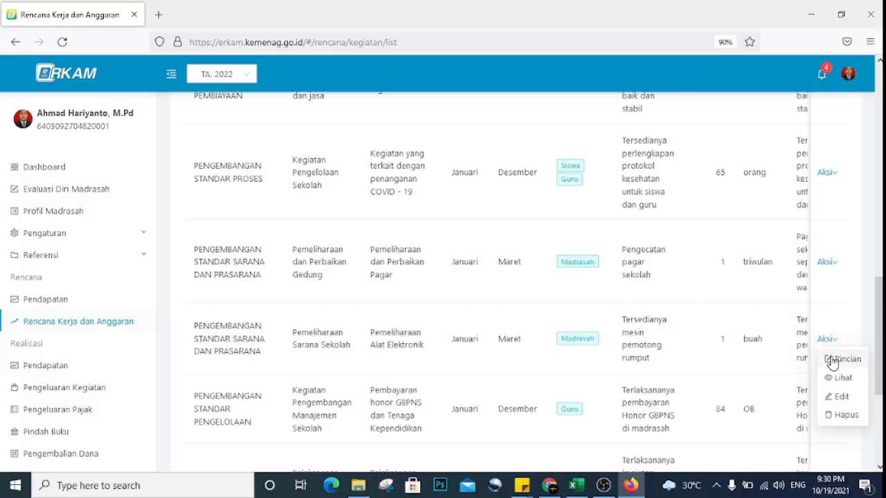
pyautogui.click(833, 361)
pyautogui.scroll(-1, 696, 294)
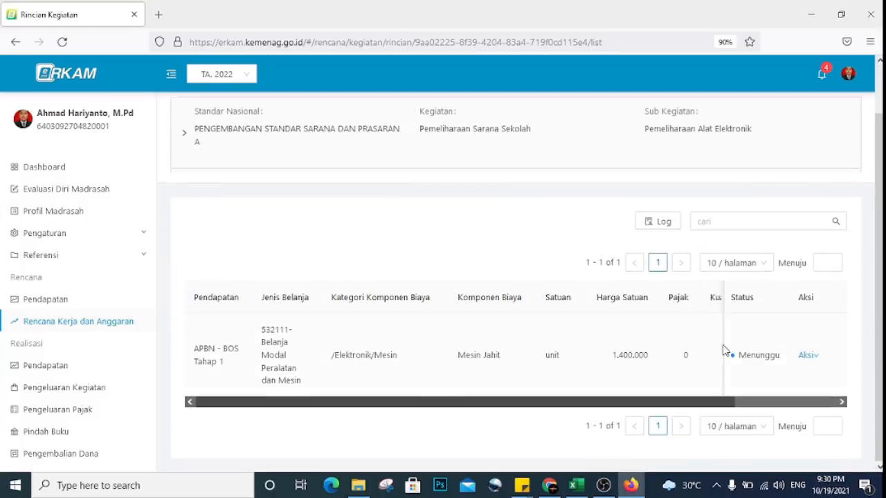
# Approve the waiting Mesin Jahit cost item of the Pemeliharaan Alat Elektronik activity.
pyautogui.click(811, 360)
pyautogui.click(827, 371)
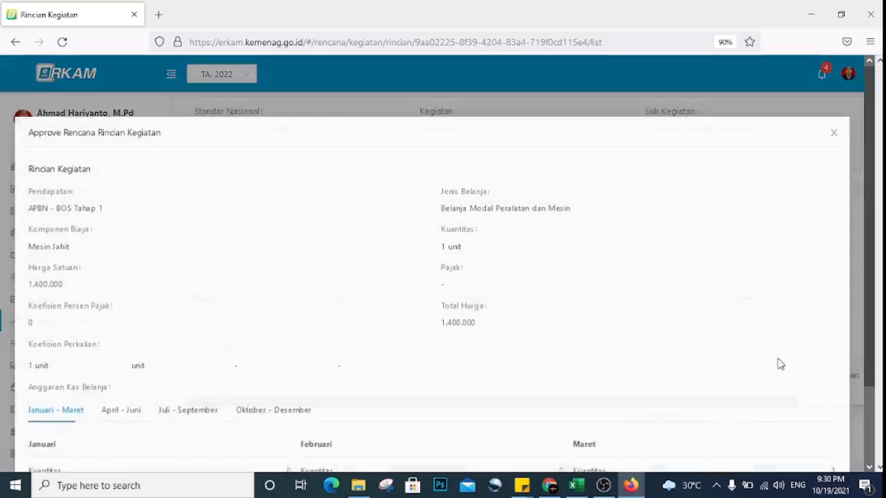
pyautogui.scroll(-3, 765, 402)
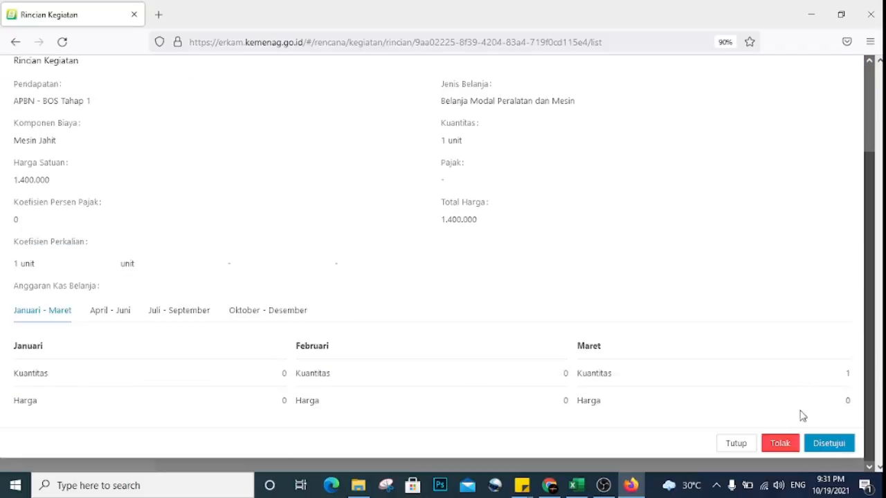
pyautogui.click(823, 443)
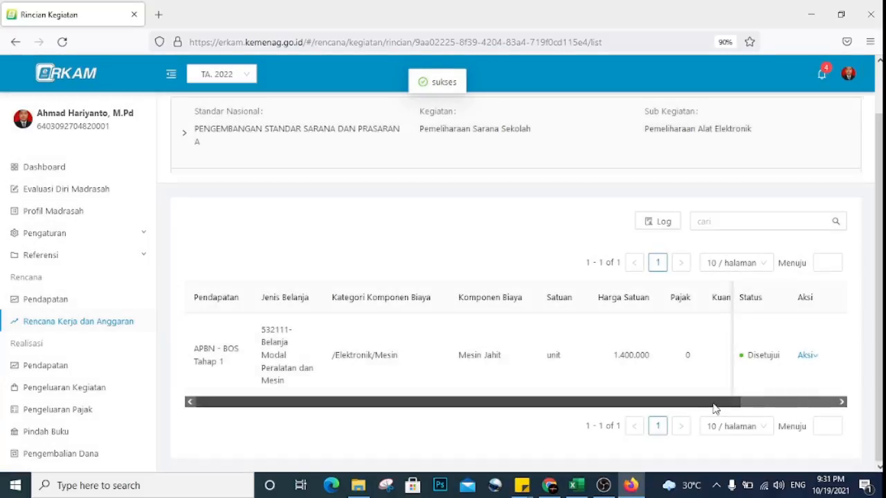
pyautogui.moveTo(712, 402); pyautogui.dragTo(822, 417)
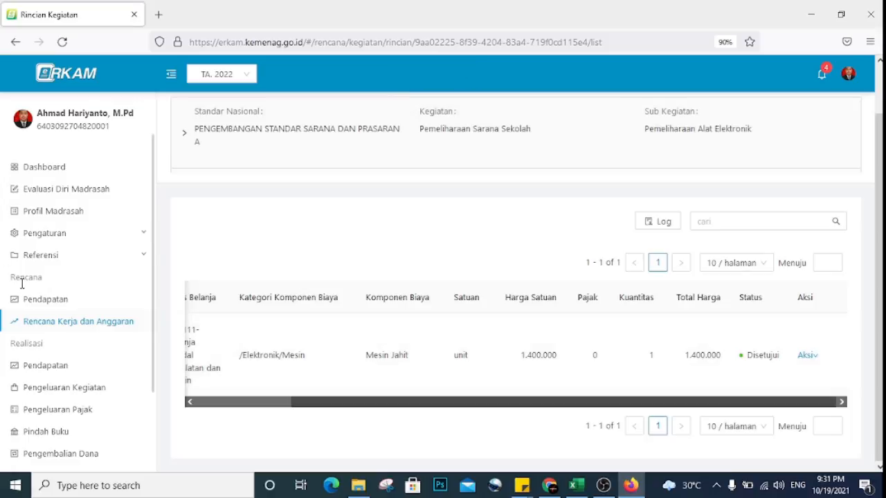
# Return to the Rencana Kerja dan Anggaran list and open the cost details of the Penyusunan Laporan Biaya Operasional Sekolah activity.
pyautogui.click(75, 324)
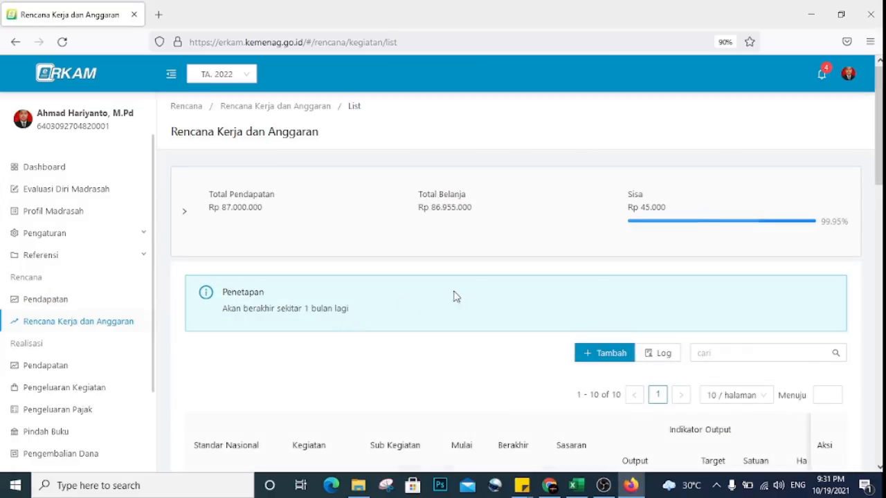
pyautogui.scroll(-5, 482, 286)
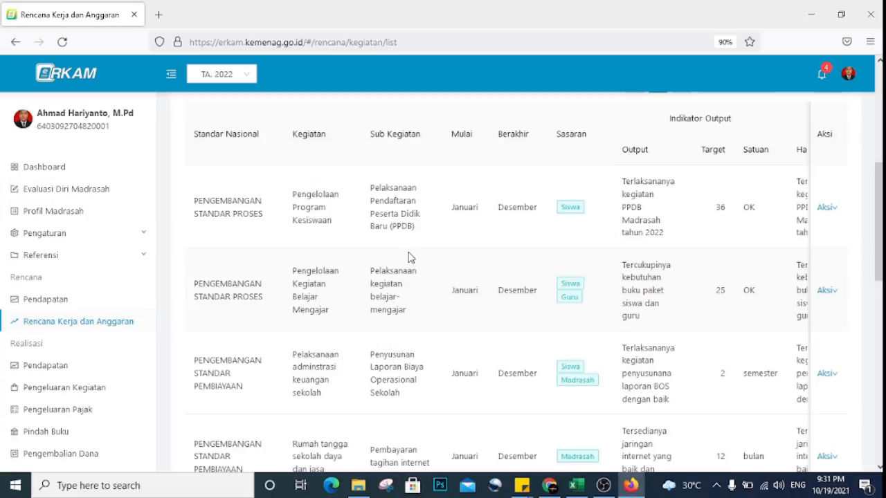
pyautogui.scroll(2, 409, 258)
pyautogui.scroll(-4, 409, 263)
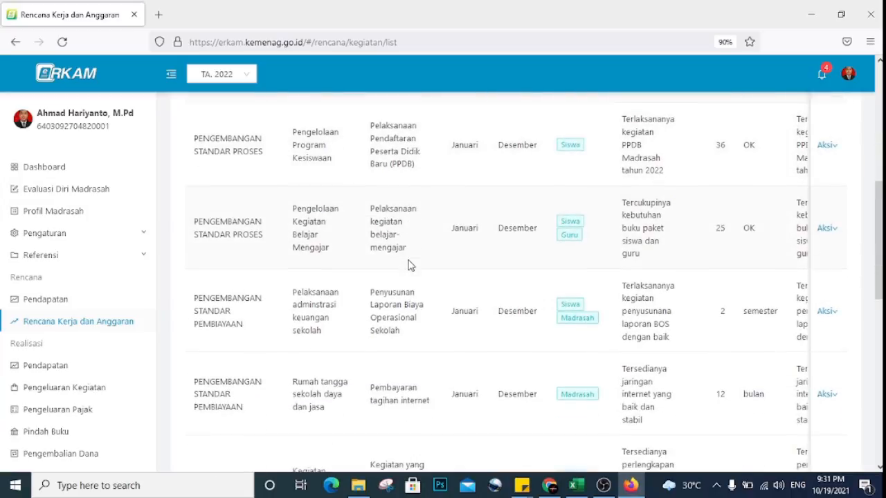
pyautogui.click(826, 311)
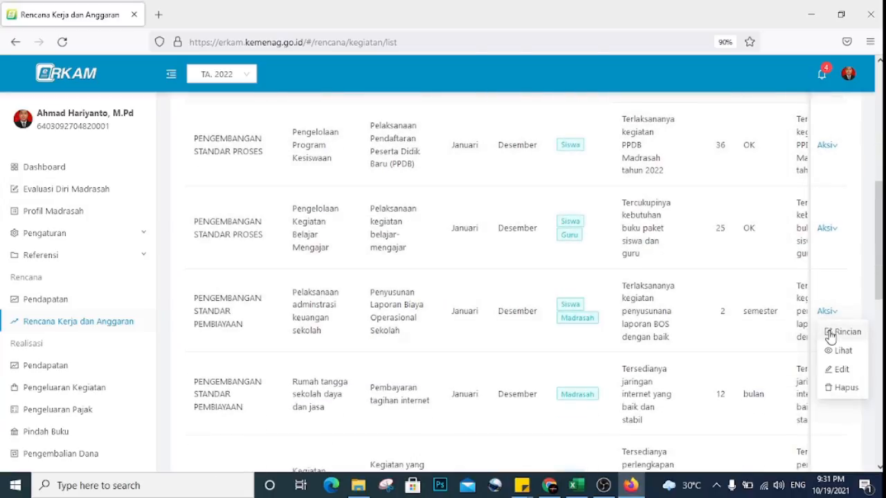
pyautogui.click(832, 333)
# Check the approval status of the Laporan Biaya Operasional Sekolah cost items on both pages.
pyautogui.scroll(-8, 684, 297)
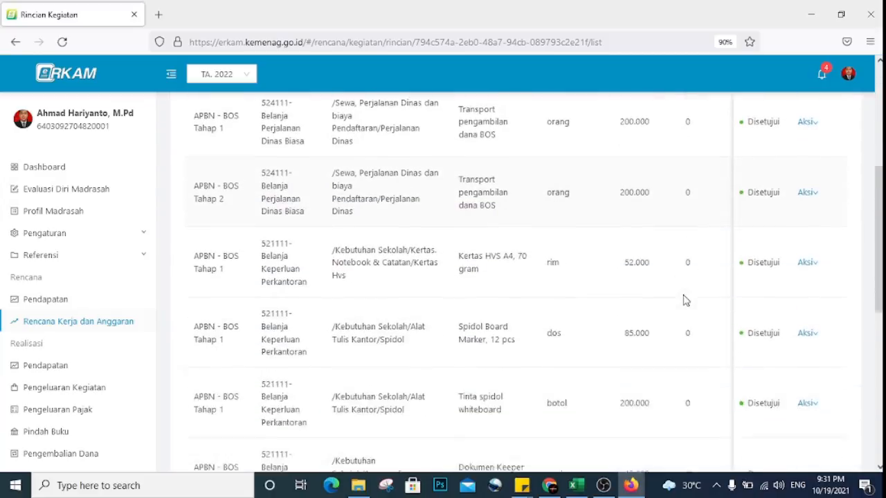
pyautogui.scroll(-3, 683, 298)
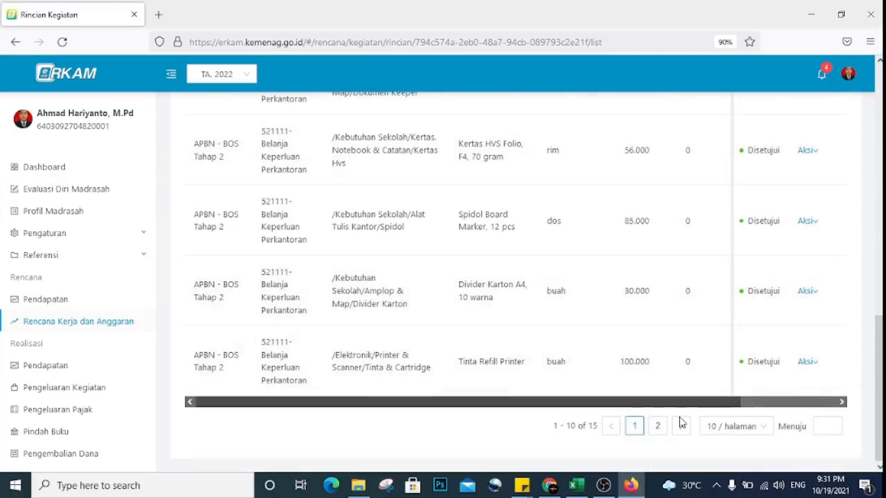
pyautogui.click(655, 426)
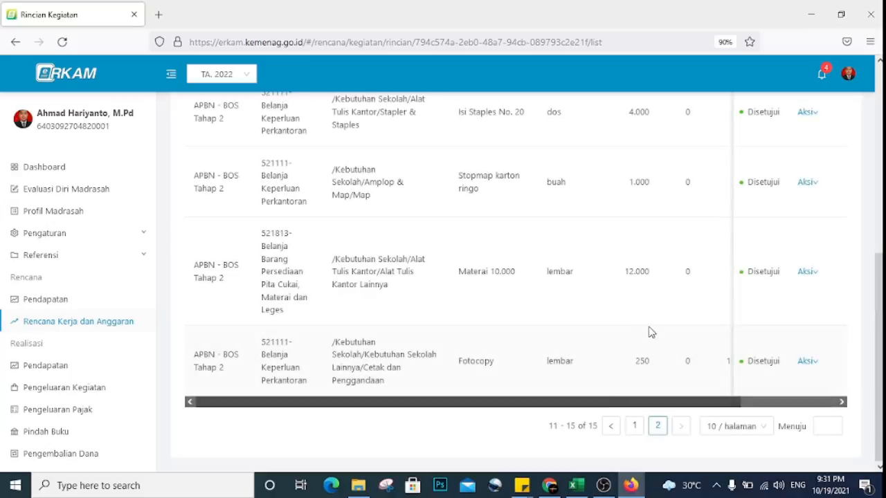
pyautogui.scroll(5, 685, 325)
pyautogui.scroll(-3, 694, 322)
# Return to the activity list and check the cost item statuses of the Pelaksanaan Penilaian Ulangan Akhir Semester activity.
pyautogui.click(82, 326)
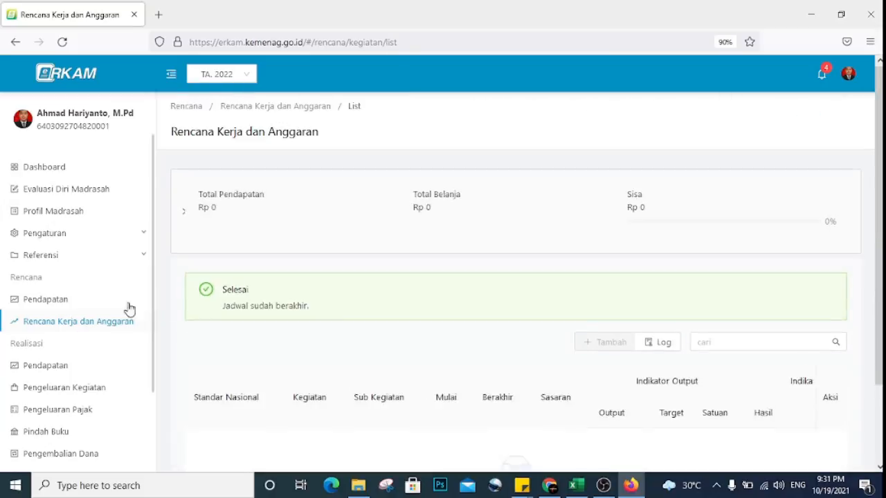
pyautogui.scroll(-6, 623, 249)
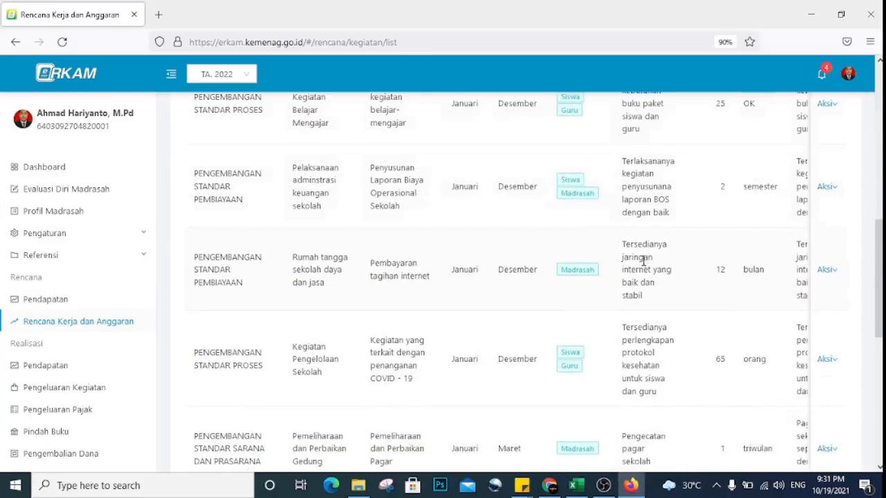
pyautogui.scroll(-3, 643, 271)
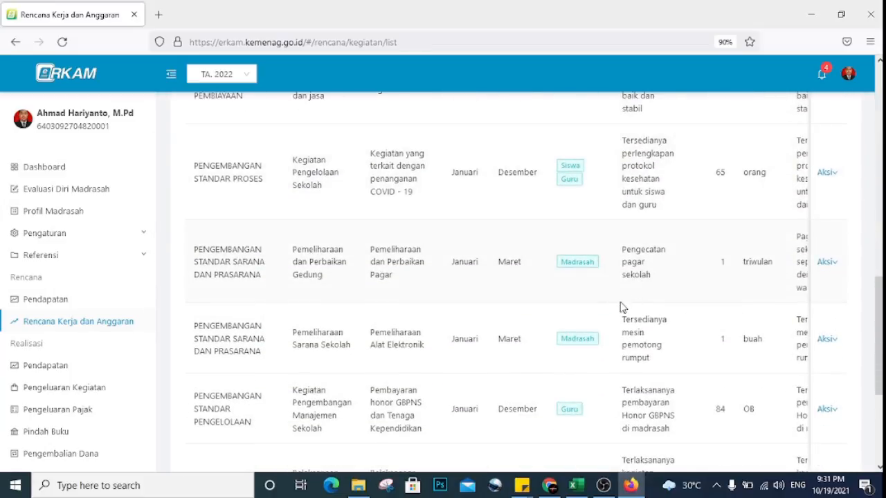
pyautogui.scroll(-2, 580, 316)
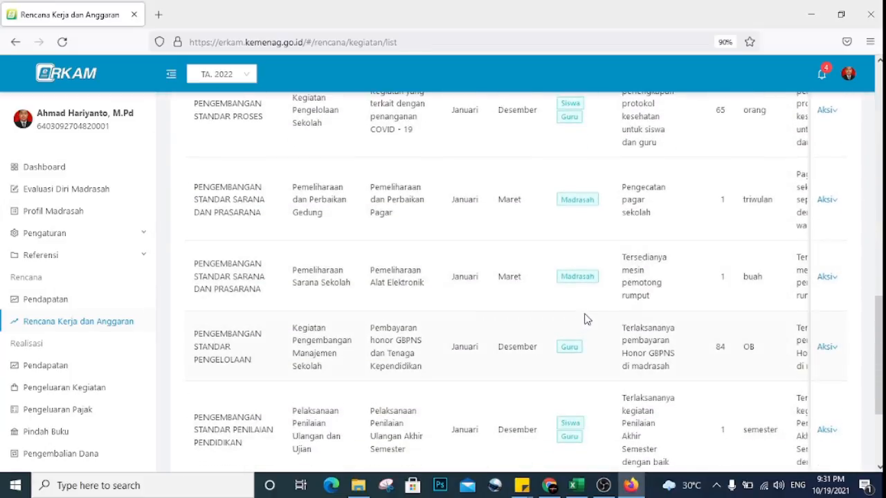
pyautogui.scroll(-2, 585, 319)
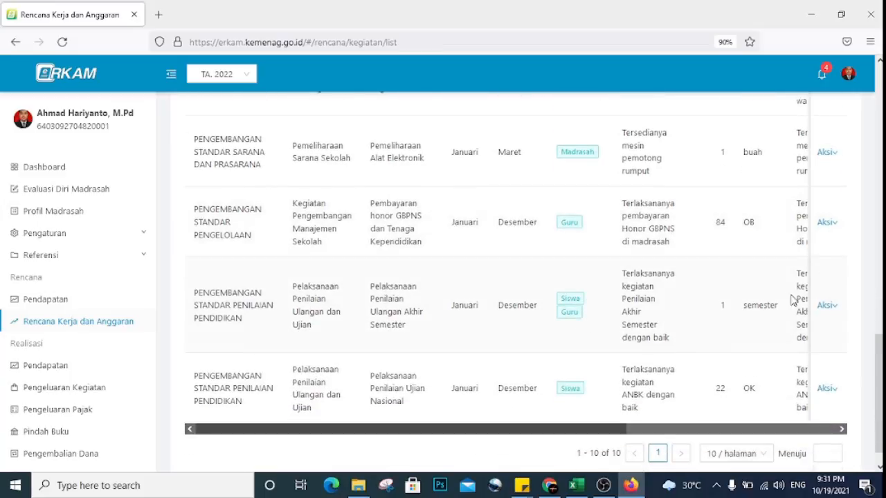
pyautogui.click(838, 324)
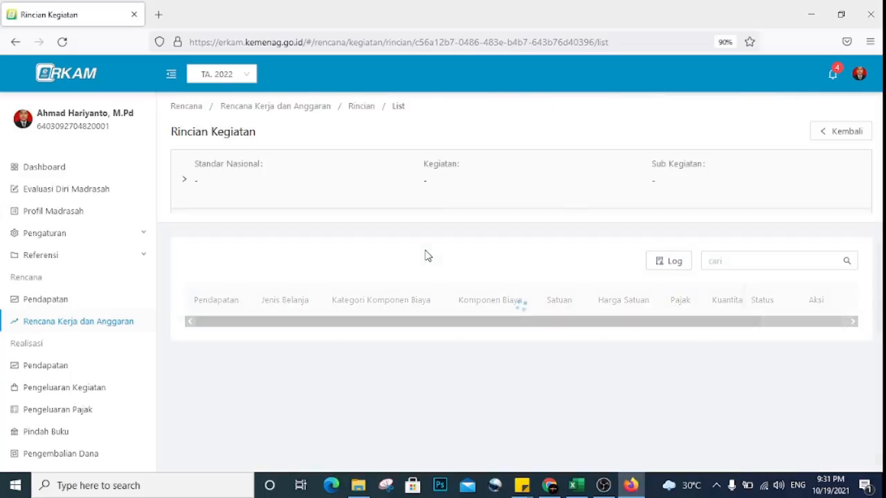
pyautogui.scroll(-3, 504, 276)
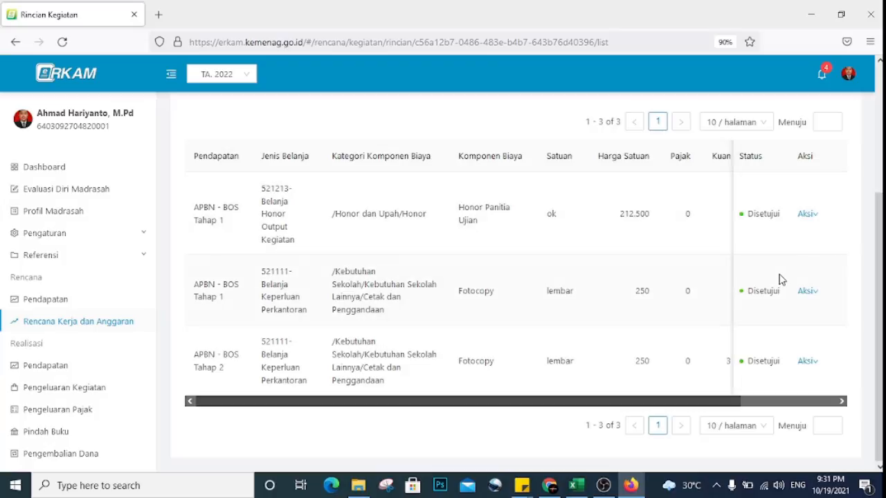
pyautogui.scroll(3, 778, 279)
# Go back to the activity list and open page 2 of the cost details of the Pendaftaran Peserta Didik Baru (PPDB) activity.
pyautogui.click(125, 325)
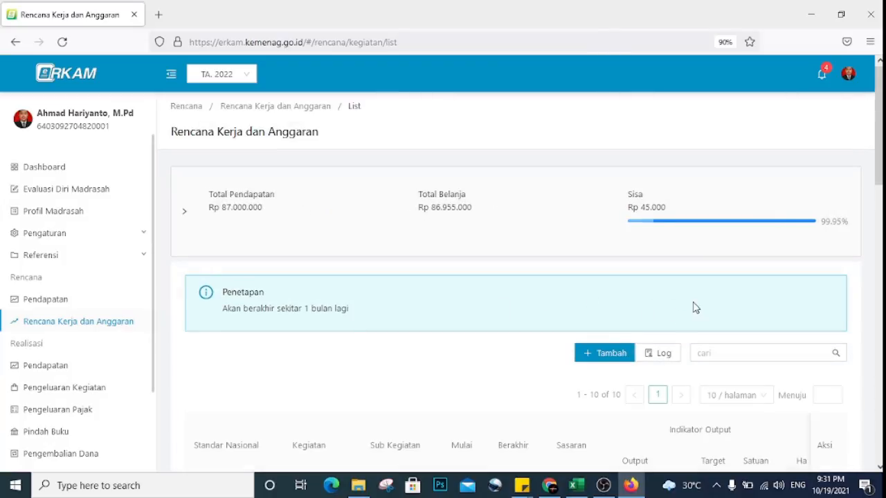
pyautogui.scroll(-3, 695, 307)
pyautogui.click(826, 280)
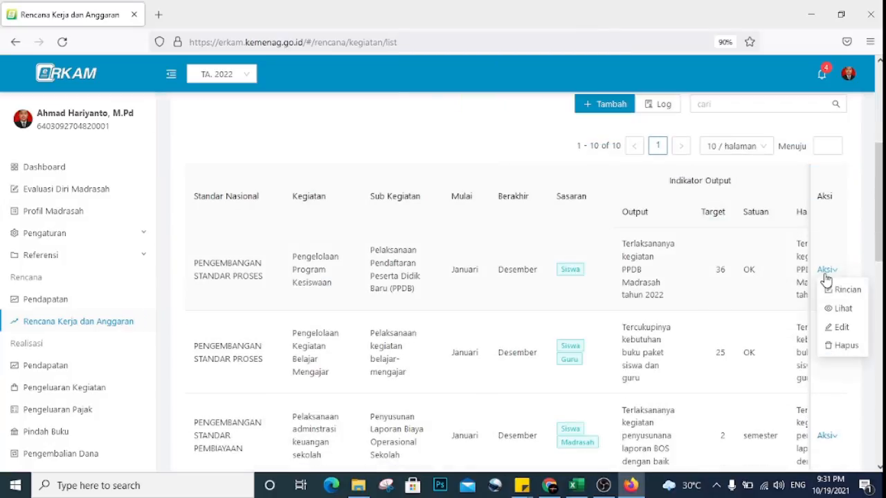
pyautogui.click(834, 289)
pyautogui.scroll(-5, 682, 290)
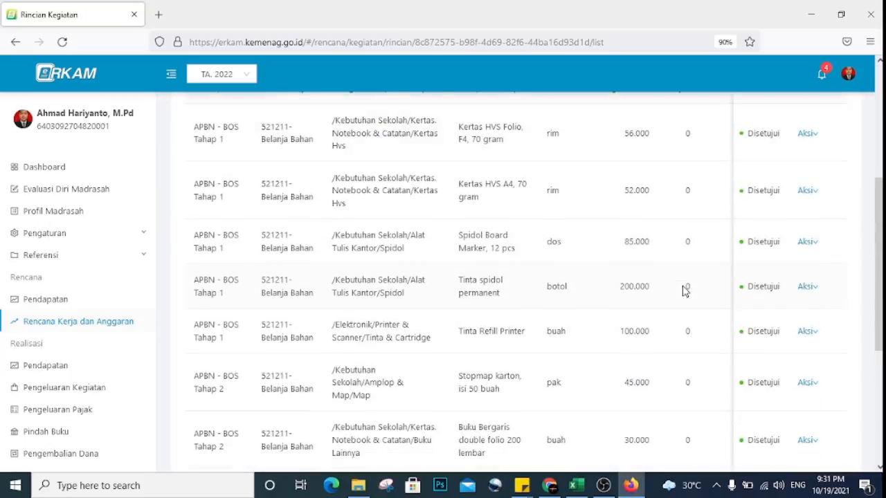
pyautogui.scroll(-5, 682, 290)
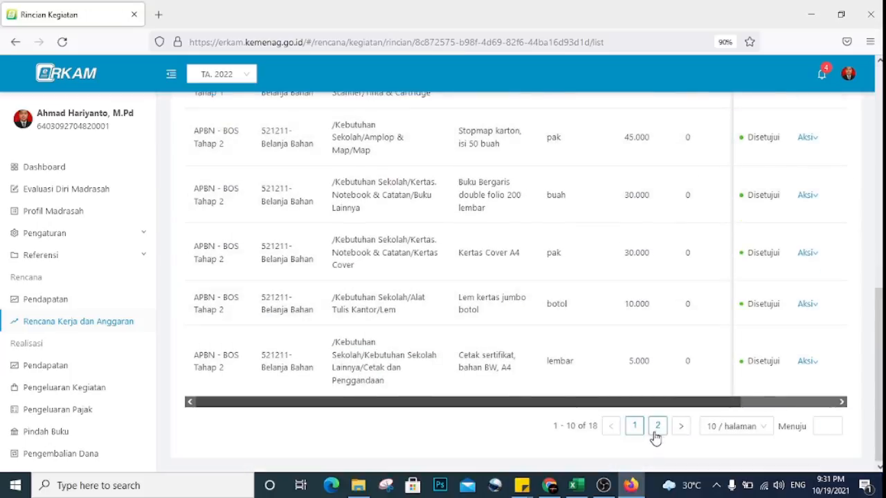
pyautogui.click(658, 425)
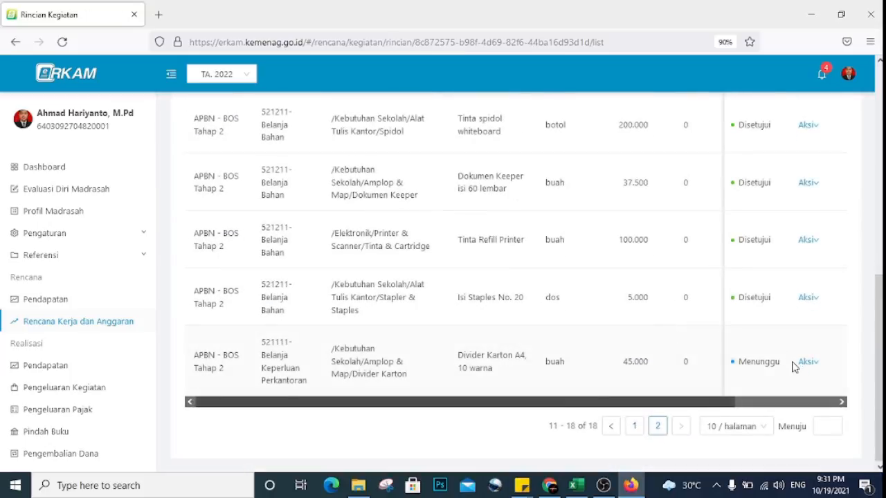
# Approve the waiting Divider Karton A4, 10 warna cost item of the PPDB activity and check the notifications.
pyautogui.moveTo(810, 372)
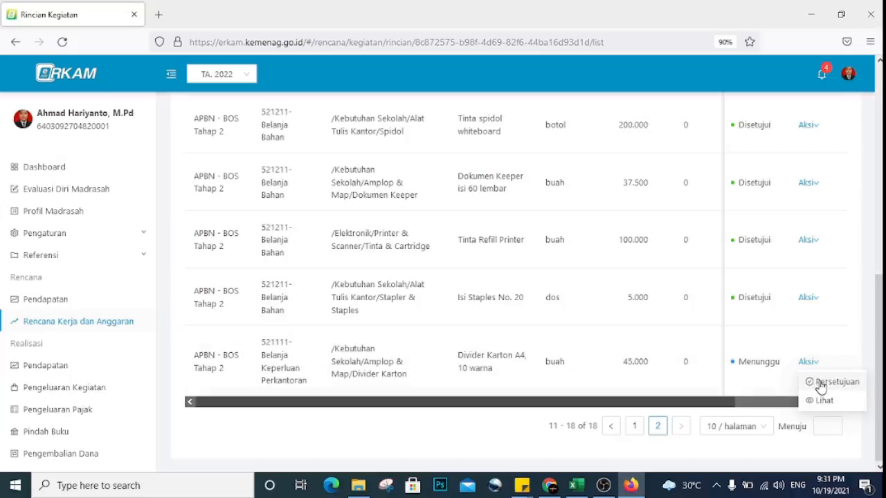
pyautogui.click(810, 382)
pyautogui.scroll(-2, 720, 346)
pyautogui.click(812, 444)
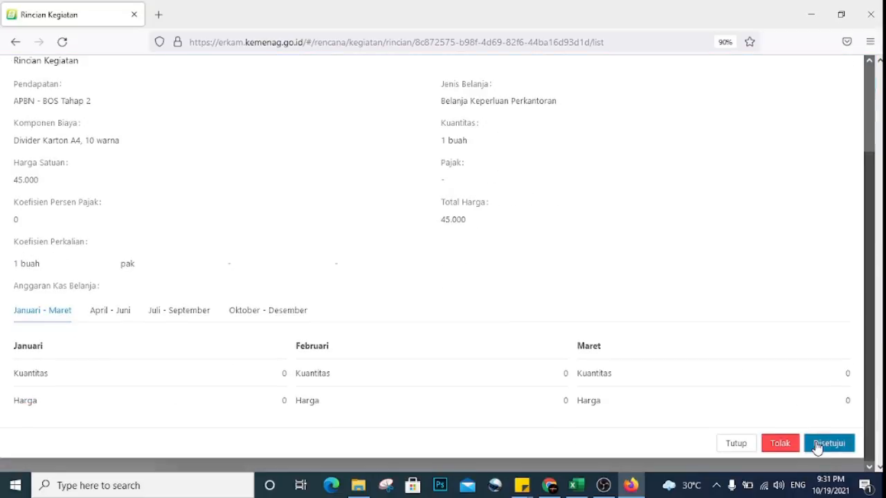
pyautogui.click(822, 77)
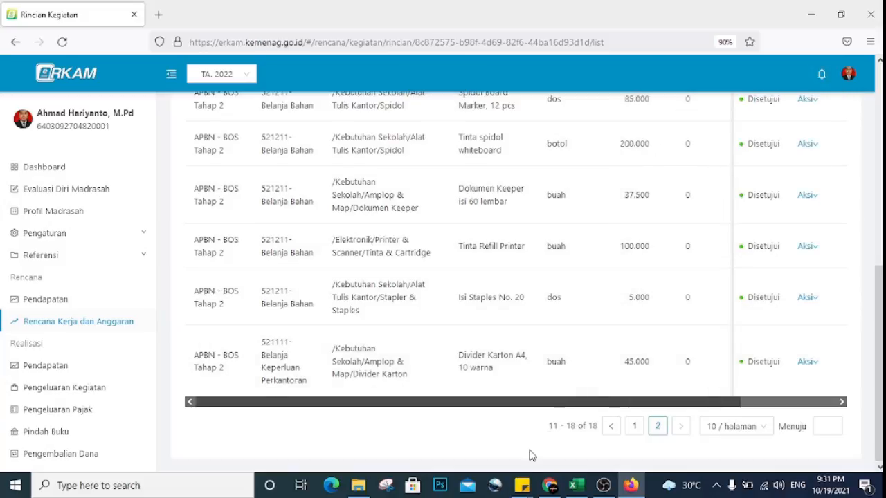
# Switch to the Chrome session, reload the Rencana Kerja dan Anggaran page, and review the budget breakdown per BOS stage and the activity list.
pyautogui.click(549, 485)
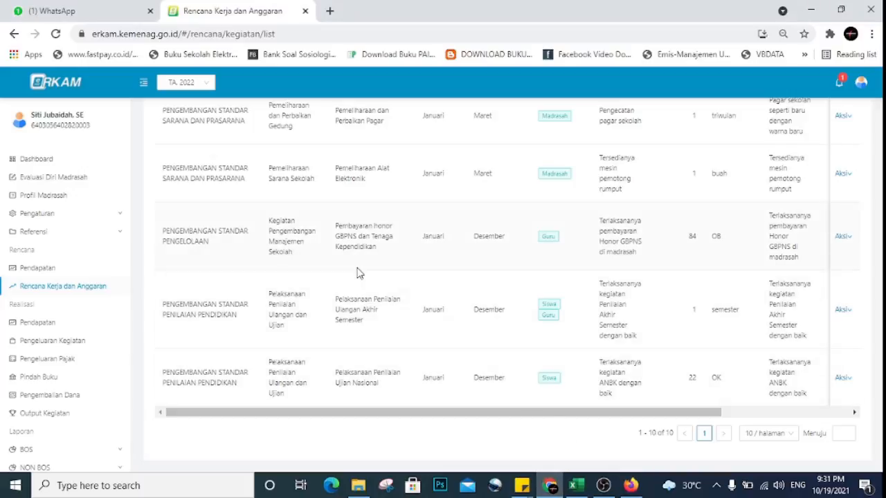
pyautogui.press('F5')
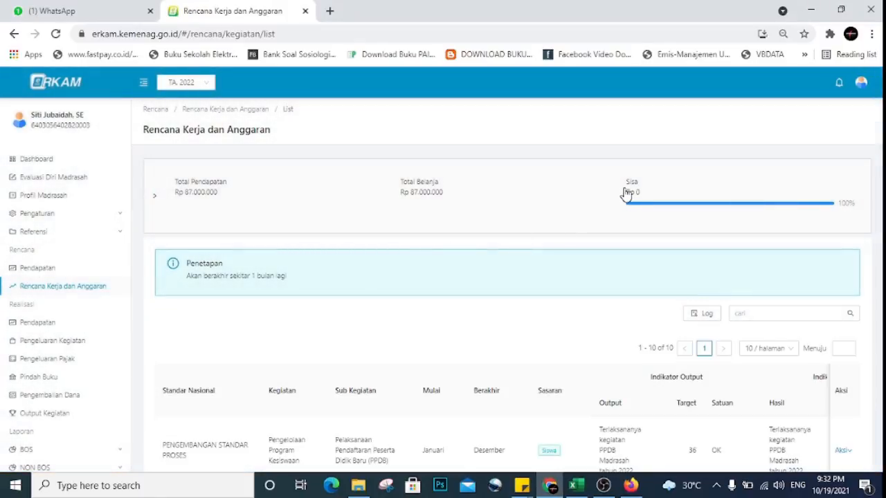
pyautogui.click(626, 194)
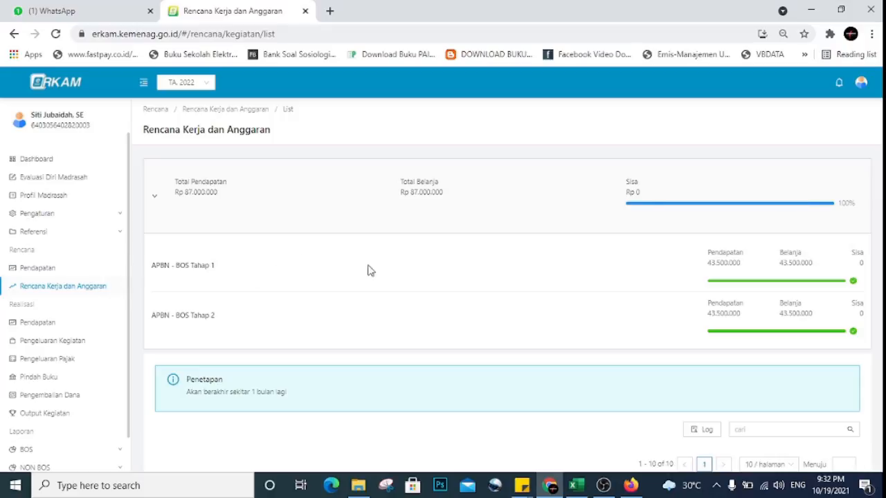
pyautogui.scroll(-10, 450, 291)
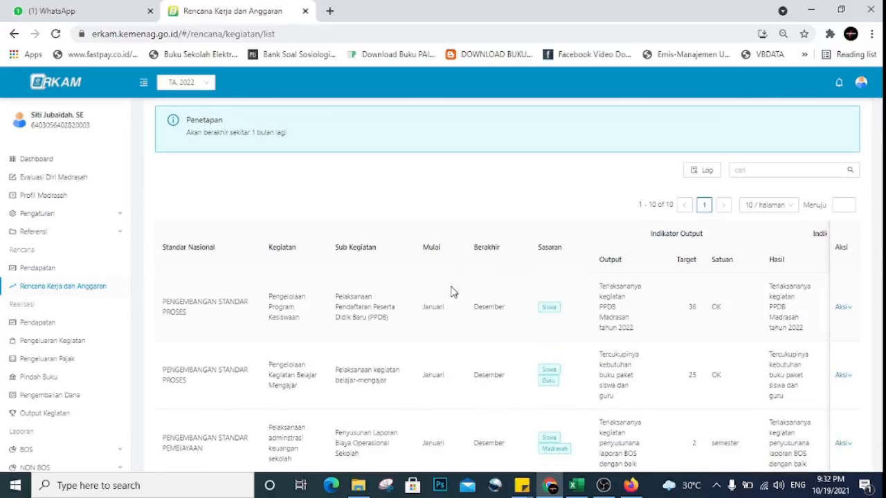
pyautogui.scroll(-1, 453, 294)
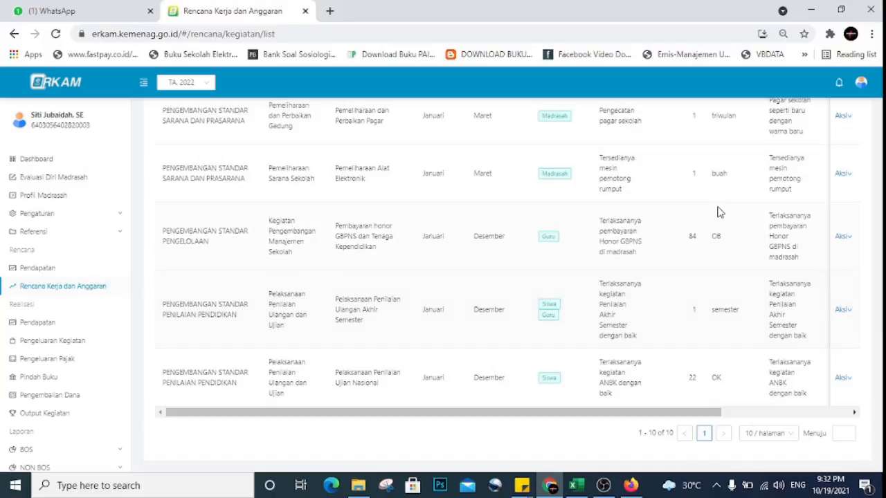
# Open the RKAM (BOS K1) report from the BOS reports and export it as PDF.
pyautogui.scroll(-1, 114, 374)
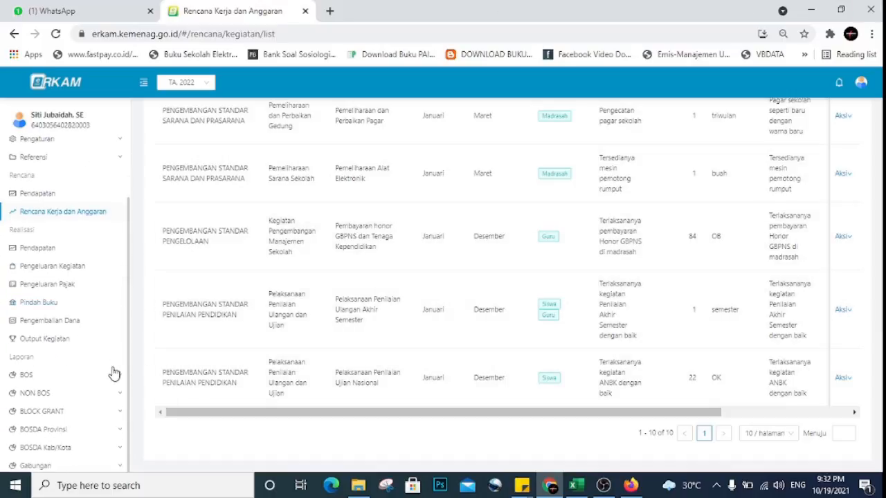
pyautogui.click(37, 374)
pyautogui.scroll(-1, 110, 346)
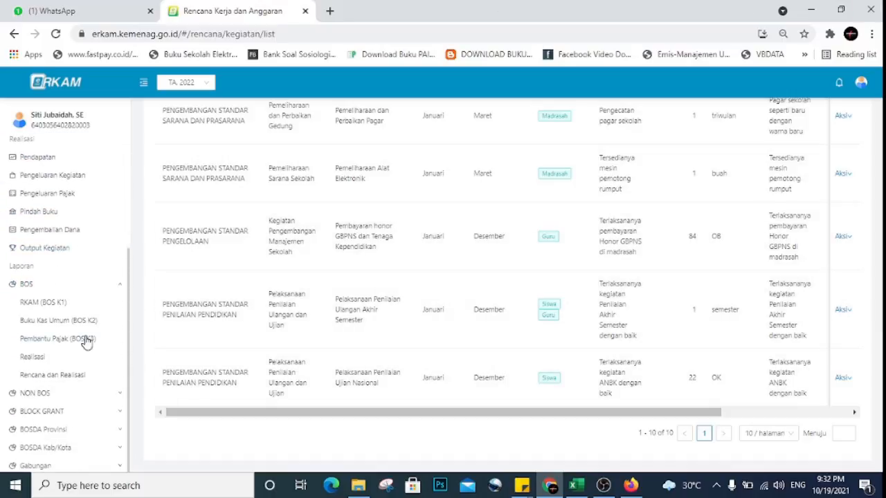
pyautogui.click(43, 303)
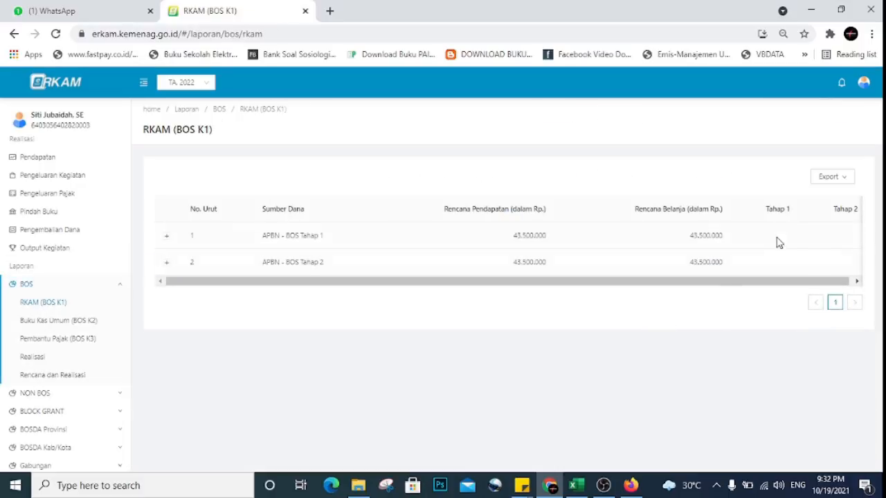
pyautogui.click(833, 180)
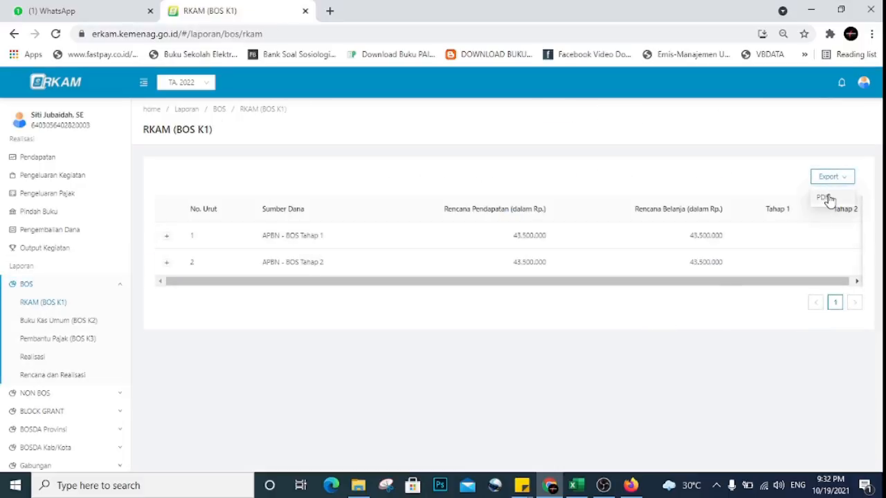
pyautogui.click(826, 197)
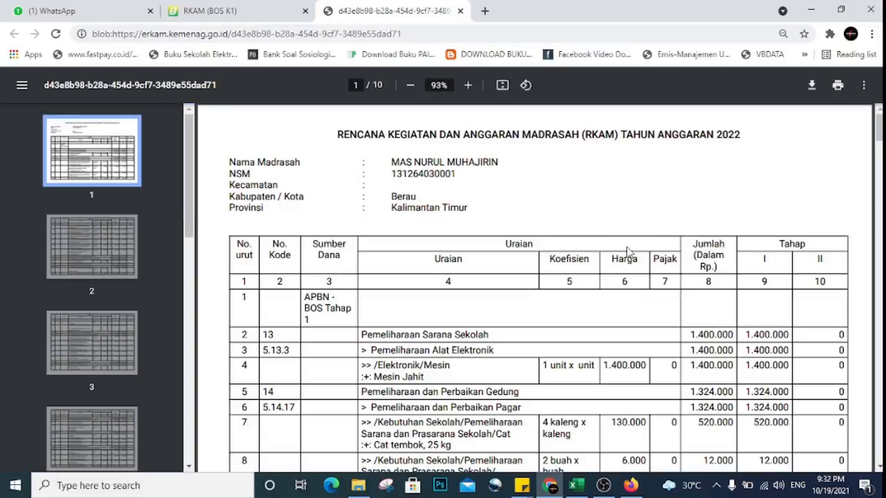
# Examine the exported RKAM 2022 PDF from the Tahap 1 items through the Tahap 2 items to the totals and signature block.
pyautogui.scroll(-2, 514, 206)
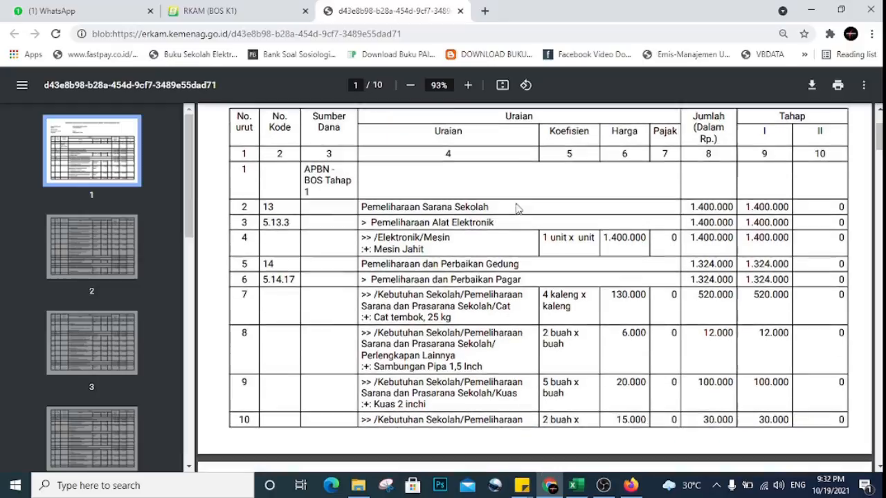
pyautogui.scroll(-8, 774, 236)
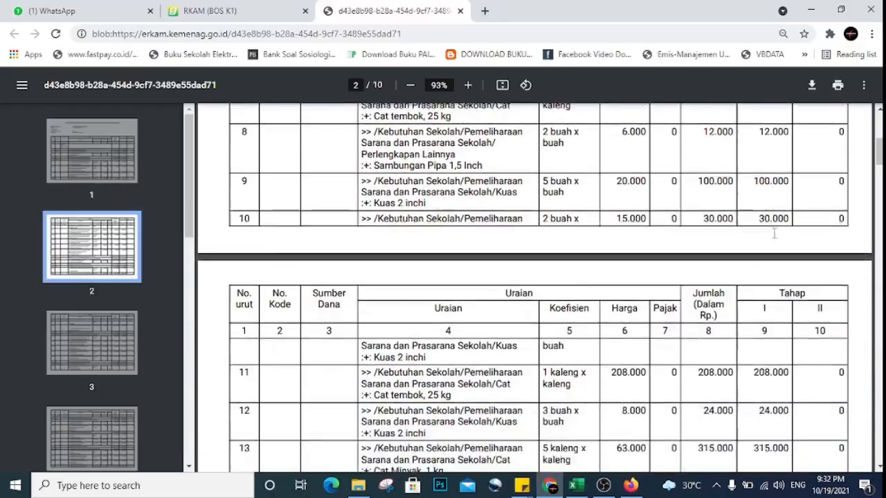
pyautogui.scroll(-9, 774, 236)
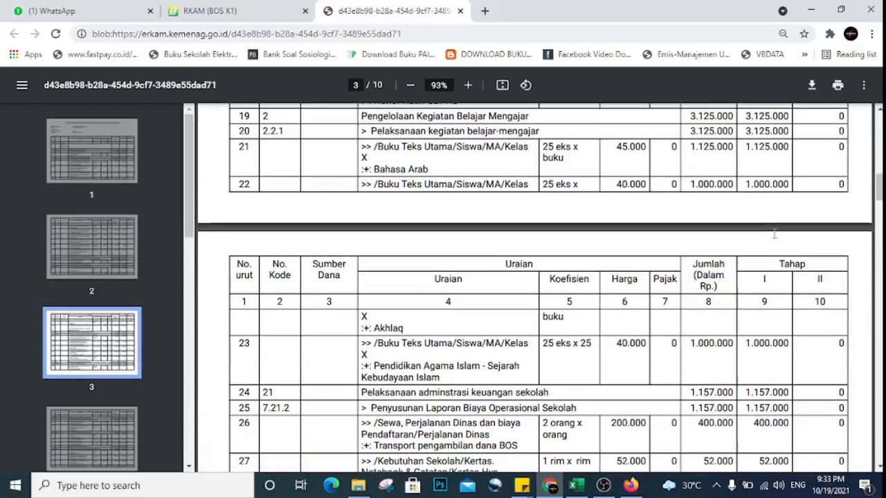
pyautogui.scroll(-9, 774, 234)
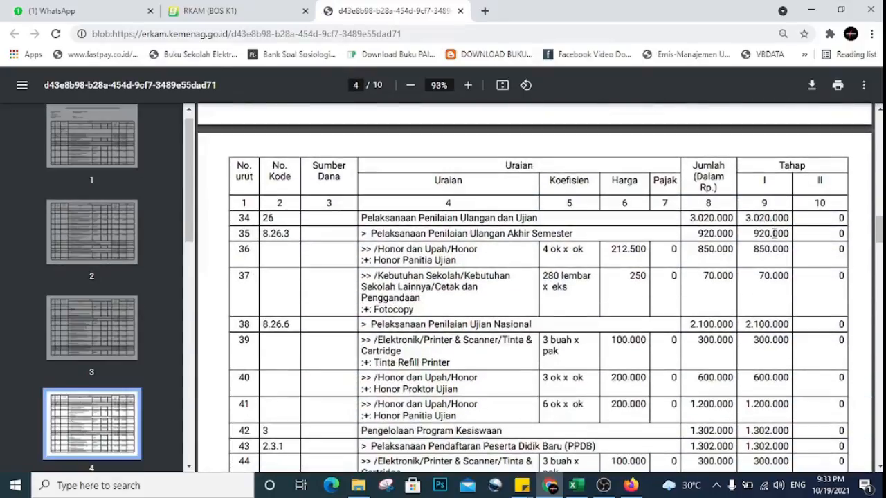
pyautogui.scroll(-9, 774, 235)
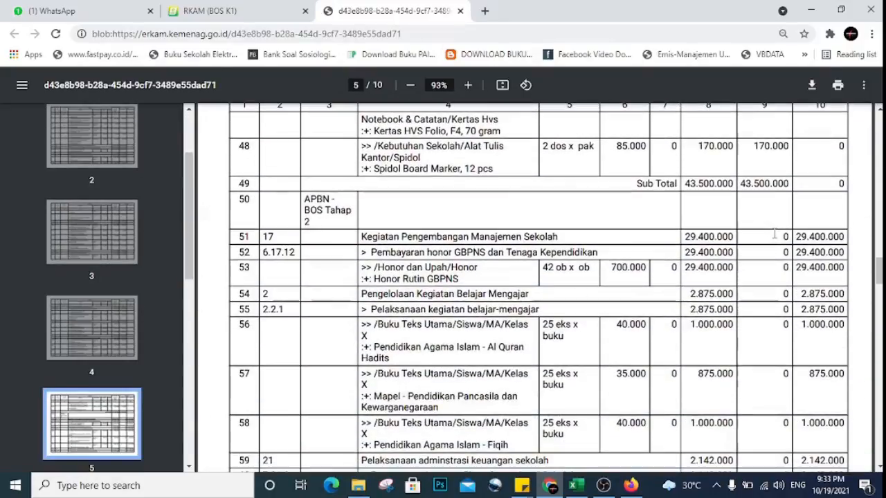
pyautogui.scroll(-9, 808, 238)
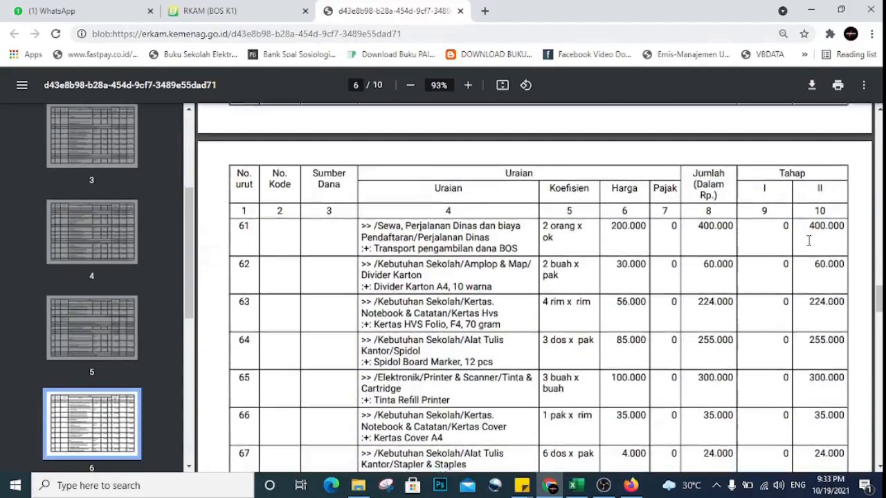
pyautogui.scroll(-10, 809, 241)
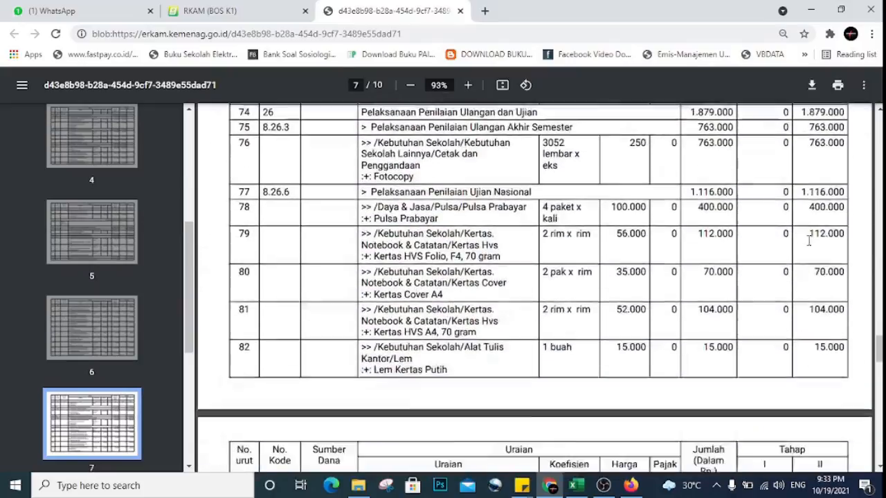
pyautogui.scroll(-4, 808, 240)
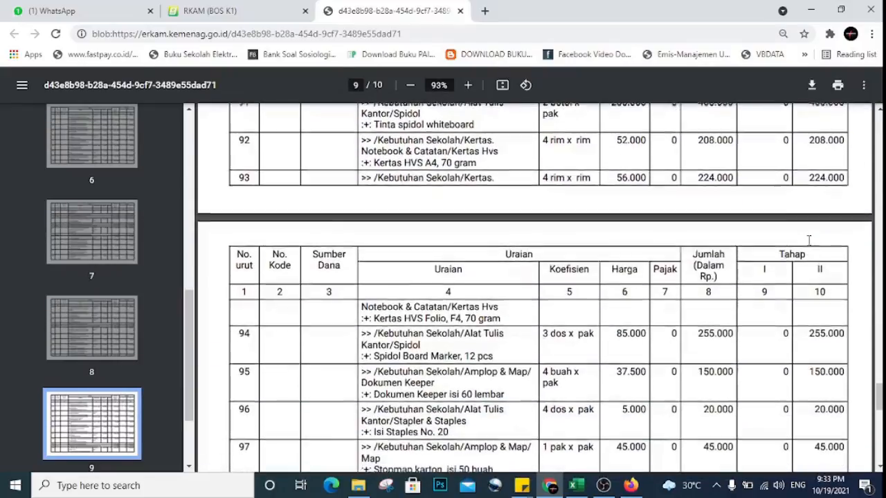
pyautogui.scroll(-4, 808, 239)
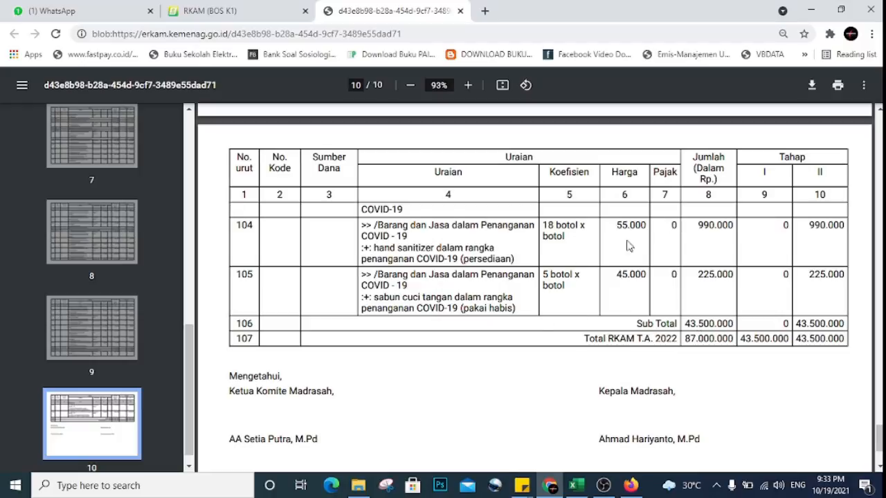
# Download the report PDF as "erkam 2022" into the BOSDA > 2022 folder on the data (E:) drive.
pyautogui.click(811, 85)
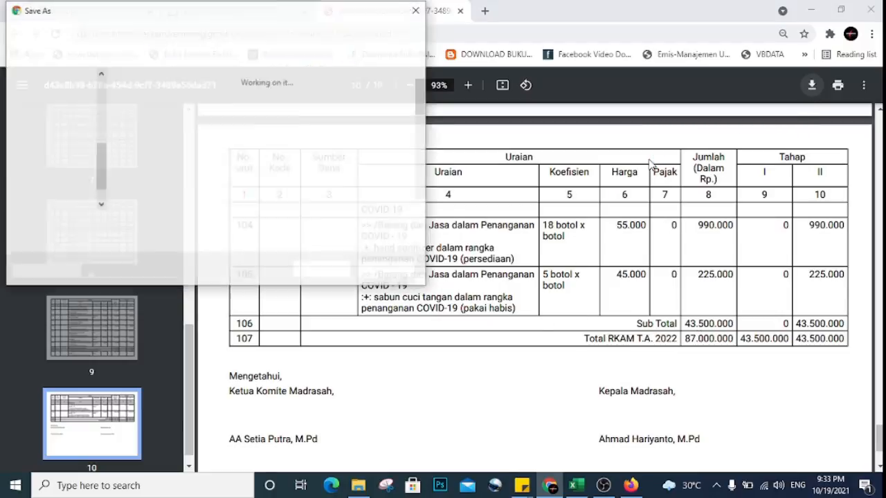
pyautogui.write('erkam 2022')
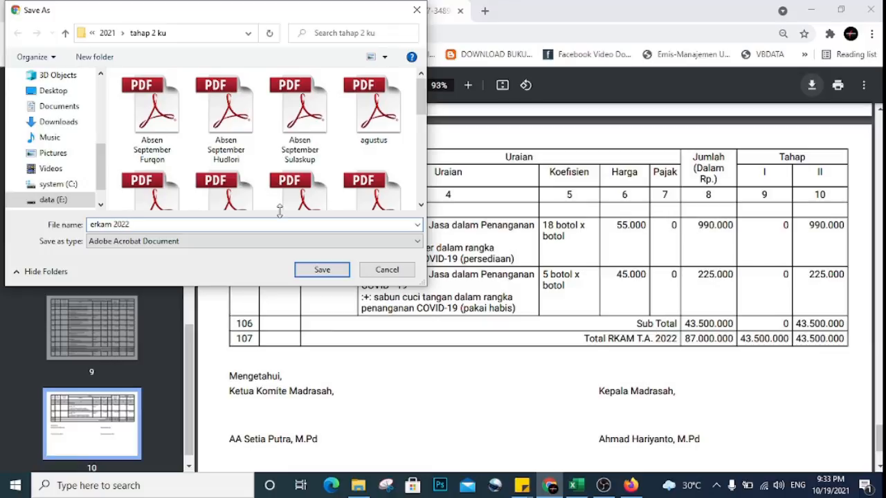
pyautogui.click(55, 199)
pyautogui.click(166, 150)
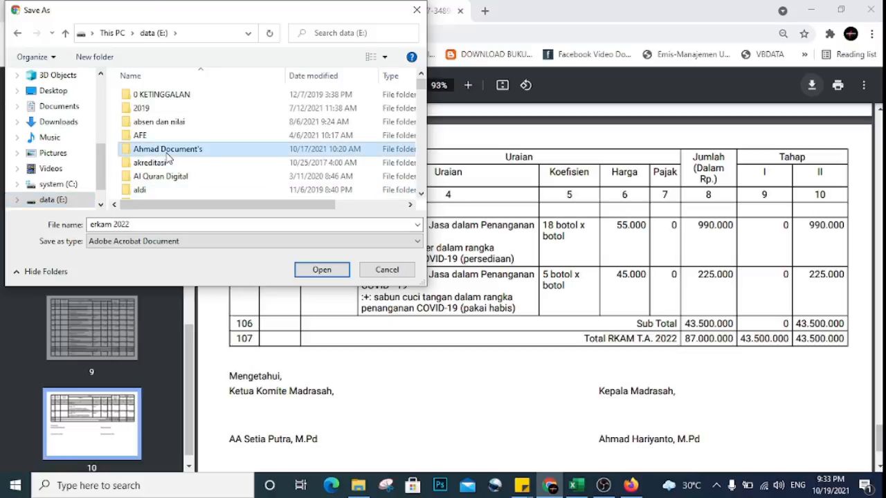
pyautogui.scroll(-3, 166, 158)
pyautogui.doubleClick(155, 176)
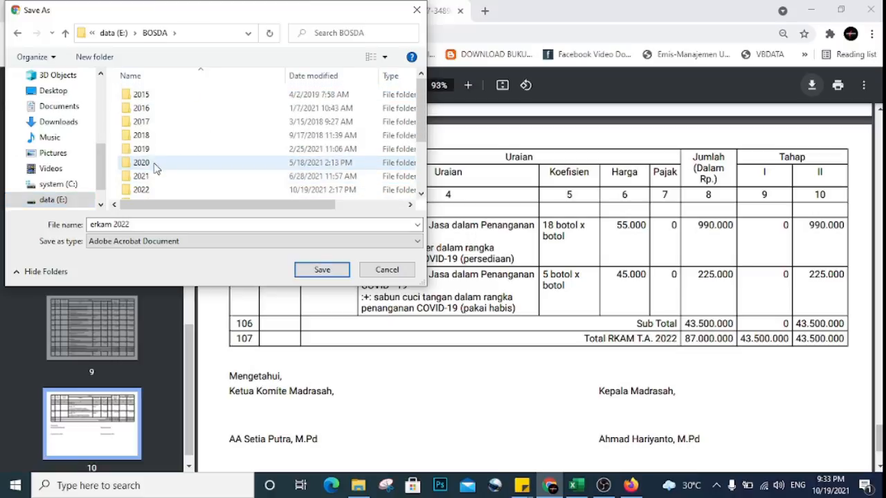
pyautogui.doubleClick(146, 190)
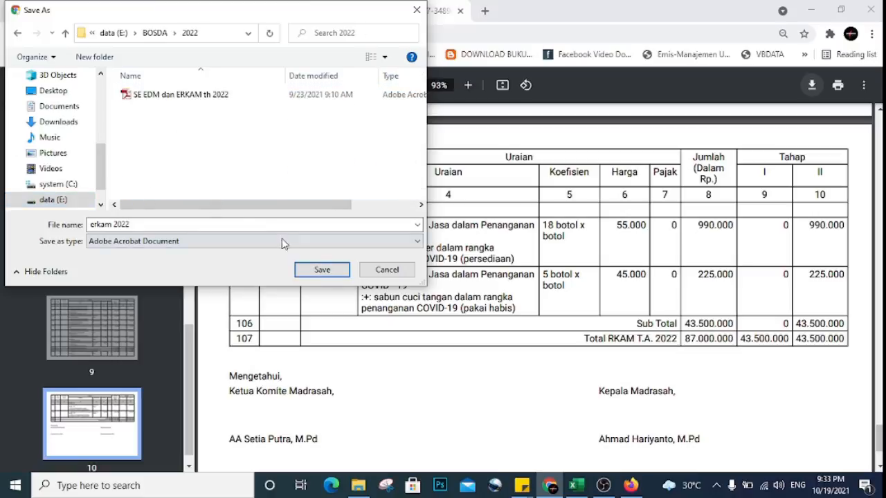
pyautogui.click(336, 270)
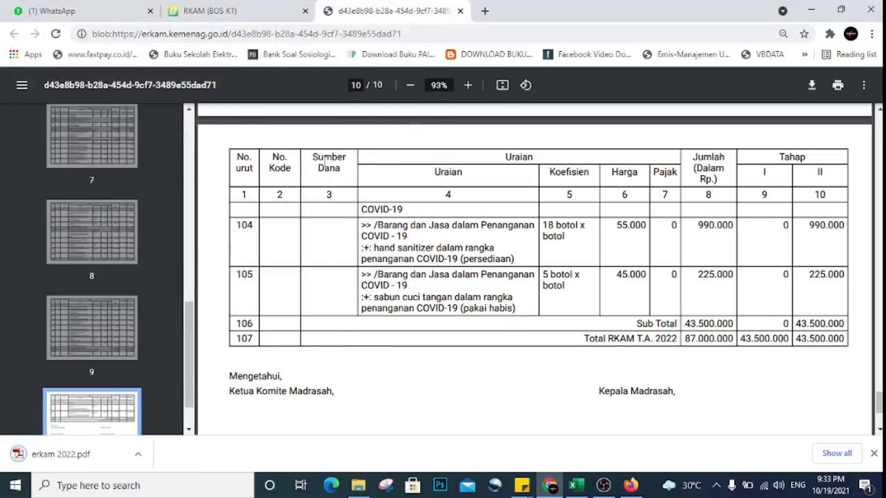
# Check the signature block and look back through the Tahap 2 items to the Tahap 1 subtotal, then close the PDF.
pyautogui.scroll(-3, 349, 229)
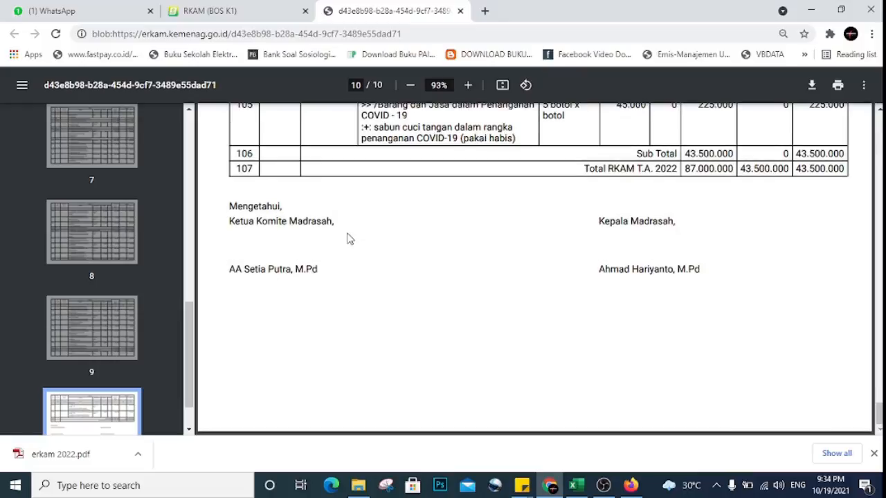
pyautogui.scroll(2, 349, 238)
pyautogui.scroll(20, 349, 239)
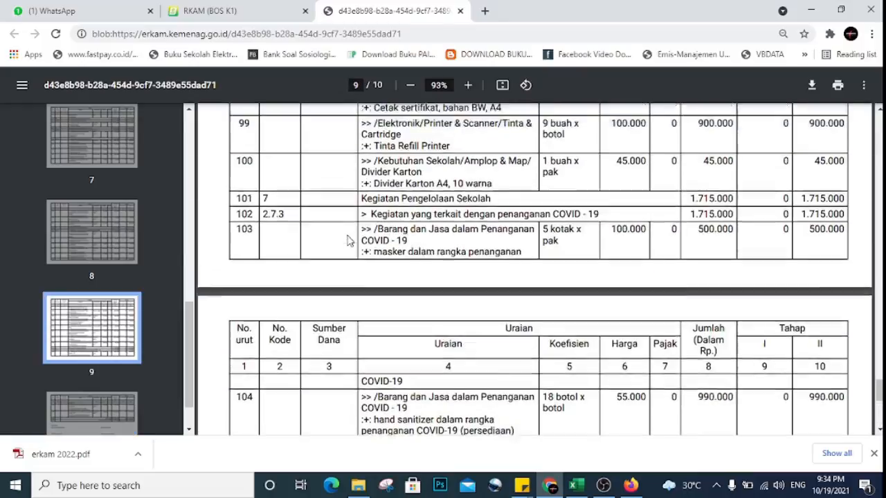
pyautogui.scroll(8, 350, 242)
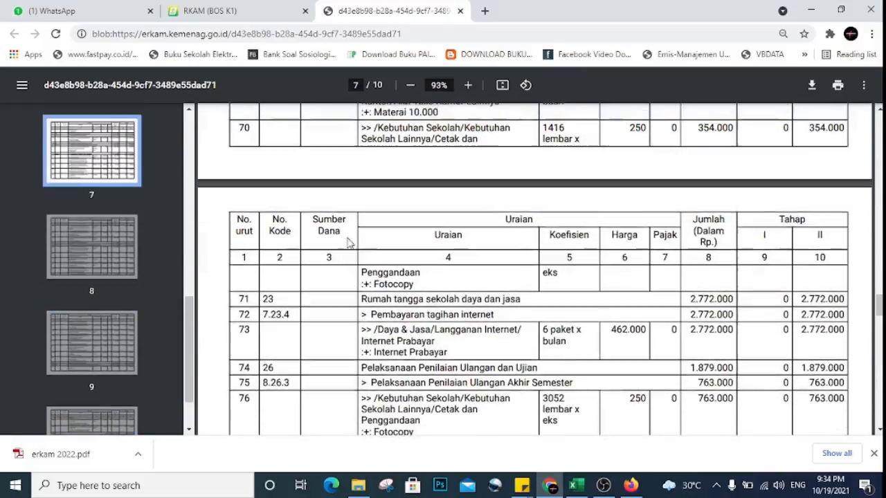
pyautogui.scroll(1, 357, 225)
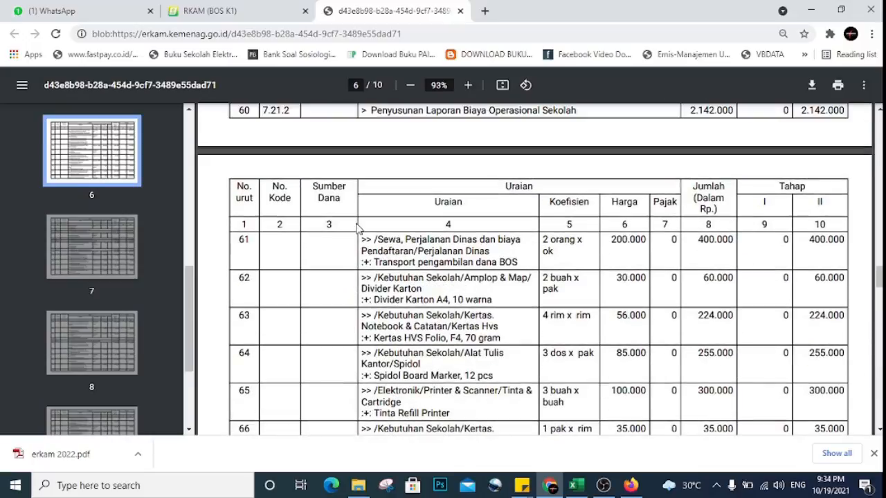
pyautogui.scroll(10, 357, 228)
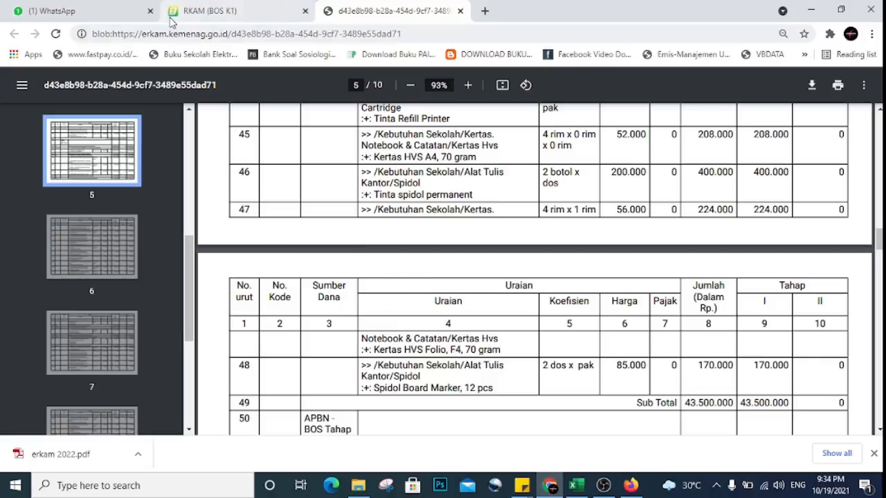
pyautogui.click(460, 12)
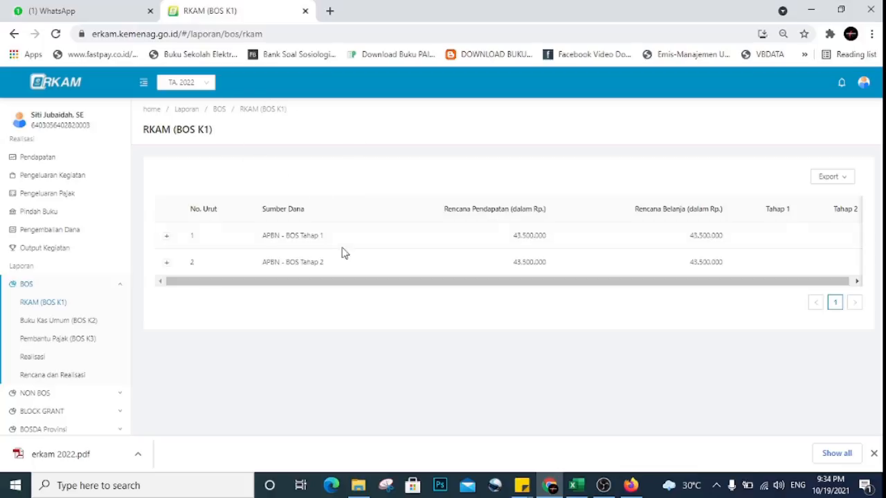
# Switch to the RKAM 2022 - Copy workbook in Excel, return to the header of the apbs sheet, and close the workbook.
pyautogui.click(574, 485)
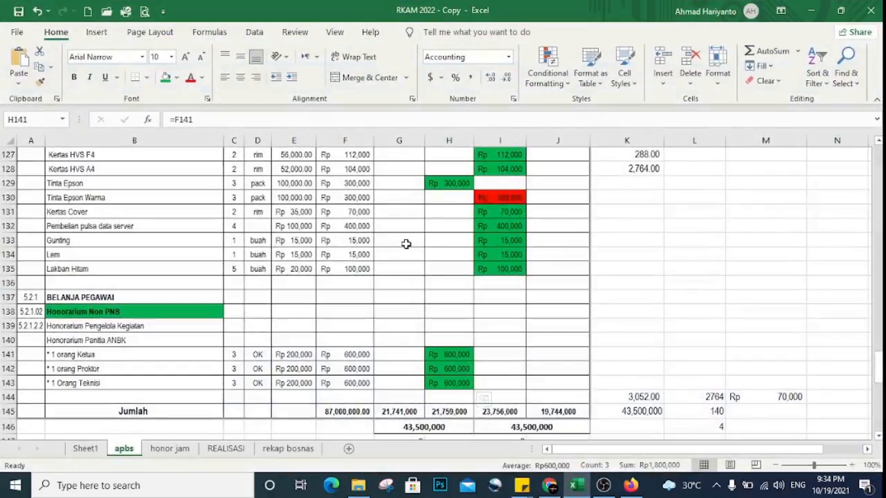
pyautogui.scroll(20, 406, 244)
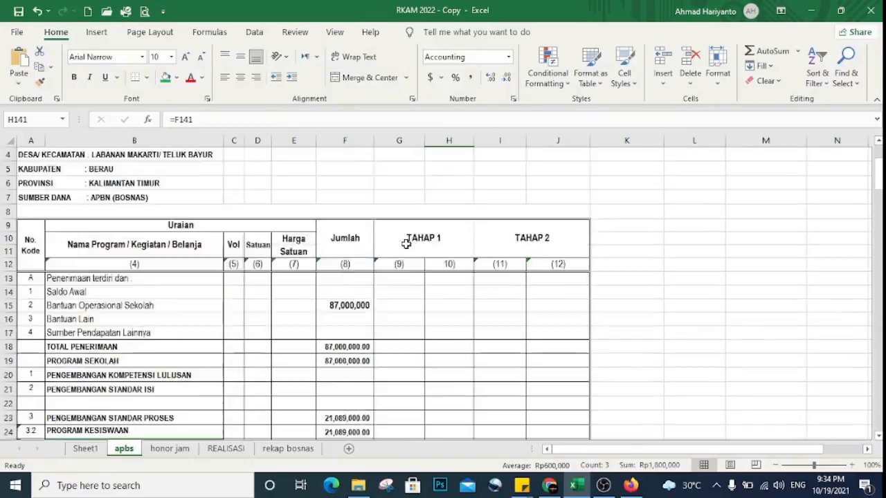
pyautogui.scroll(1, 406, 243)
pyautogui.click(405, 212)
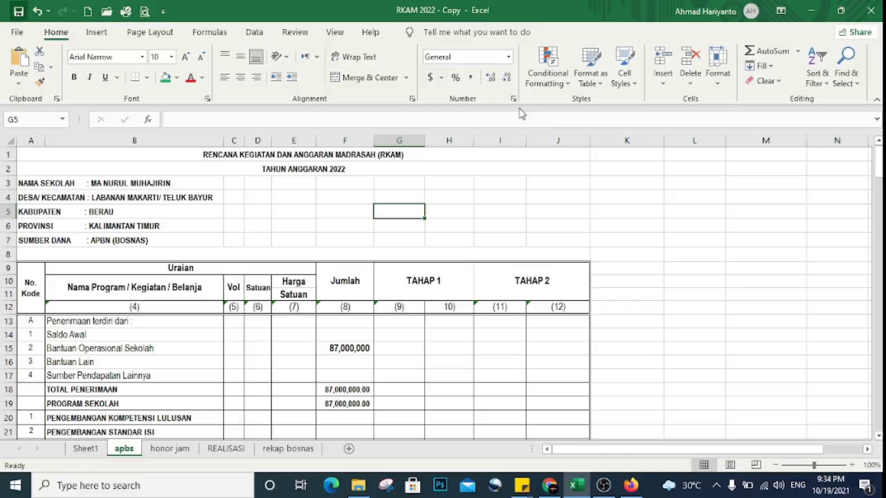
pyautogui.click(871, 14)
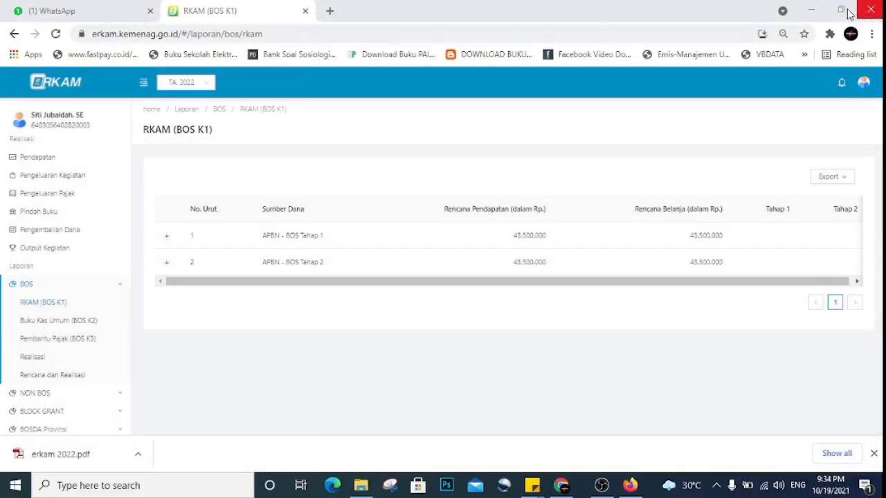